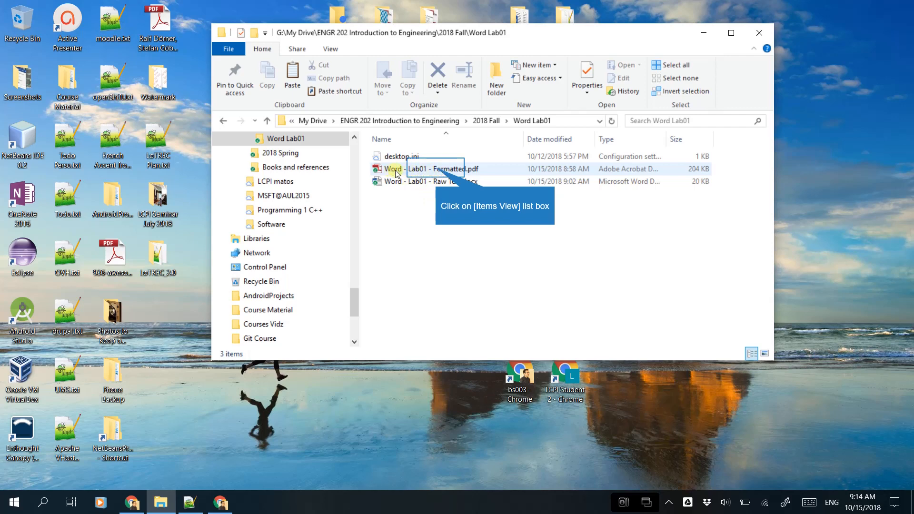
Step: Open "Word - Lab01 - Formatted.pdf" and snap its window to half of the screen with the Word Lab01 folder window beside it
click(437, 169)
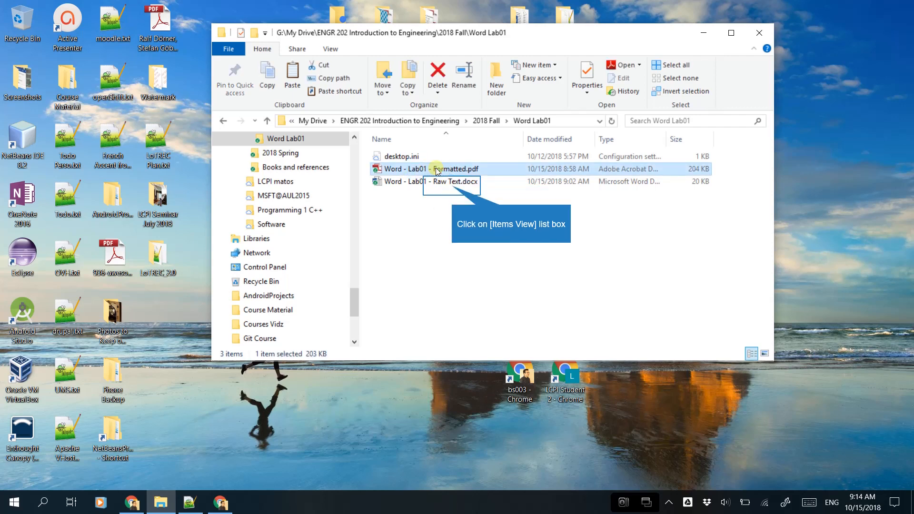
double_click(451, 185)
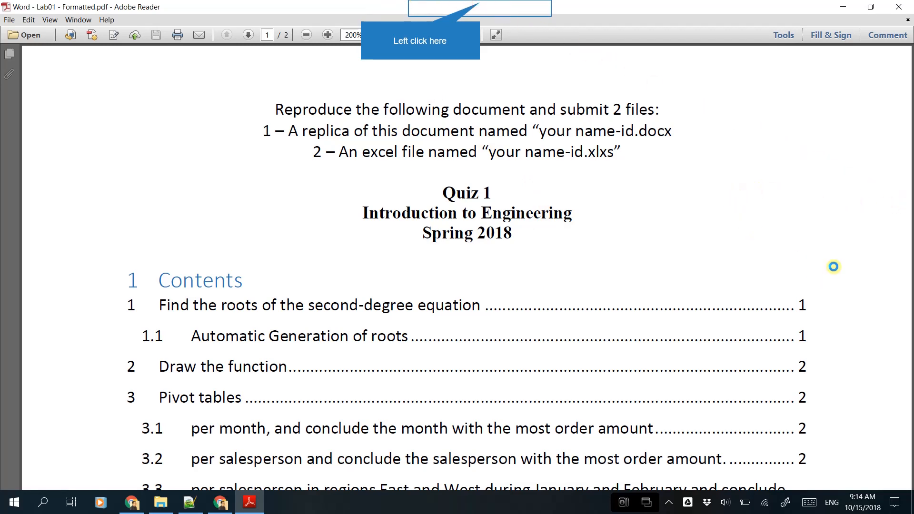
key(super+Right)
scroll(794, 137, down, 15)
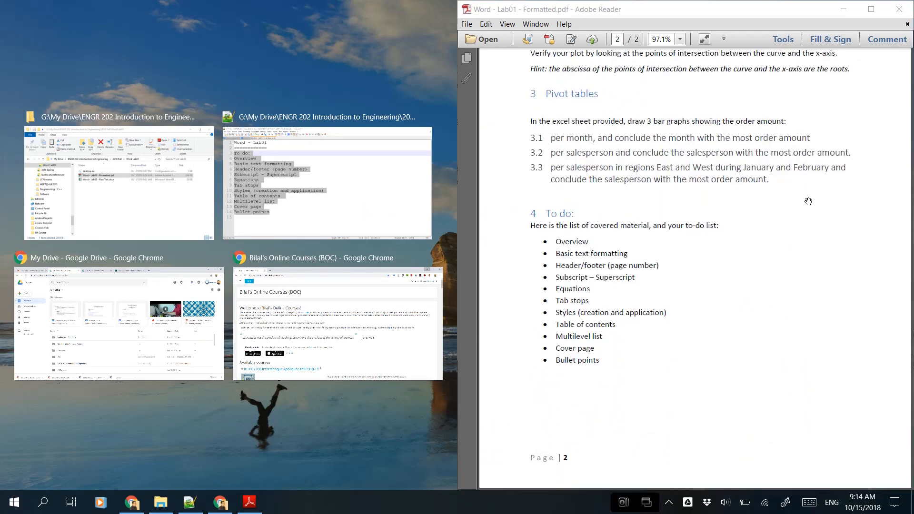
scroll(814, 172, up, 10)
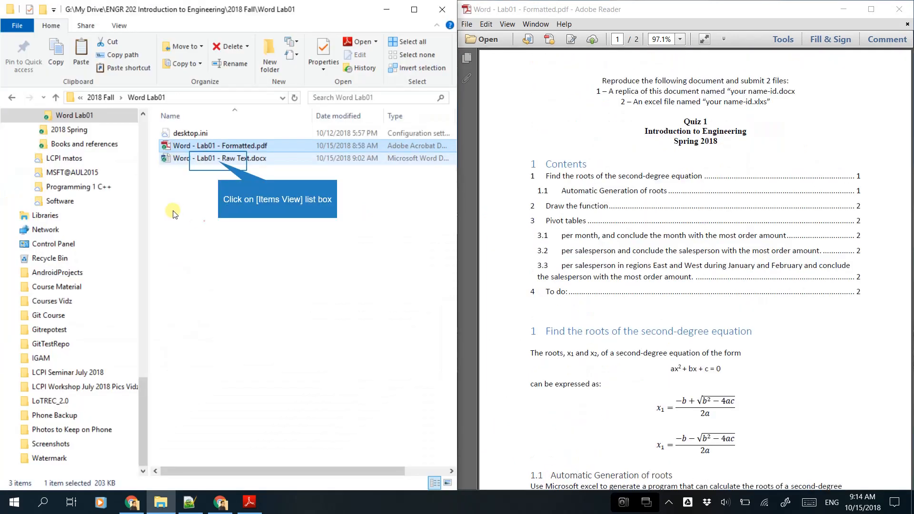
click(147, 206)
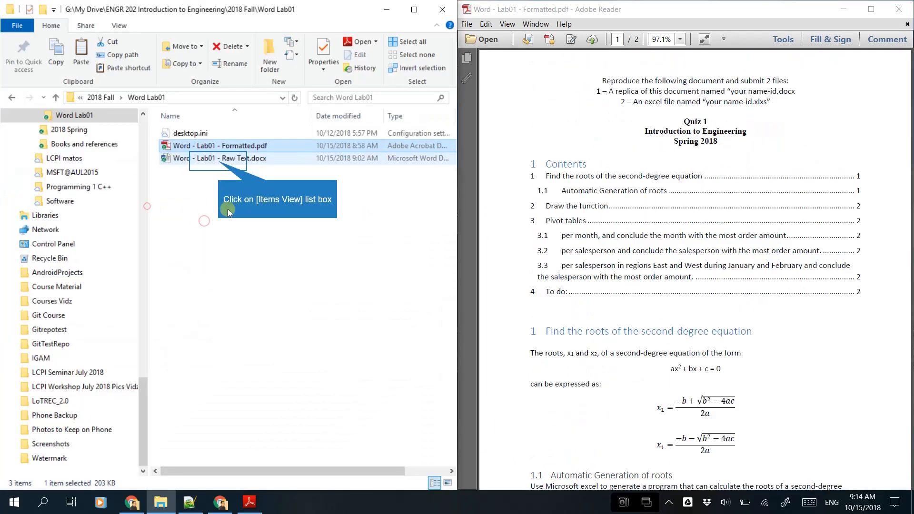
Step: Open "Word - Lab01 - Raw Text.docx" and snap its window beside the formatted PDF
click(219, 161)
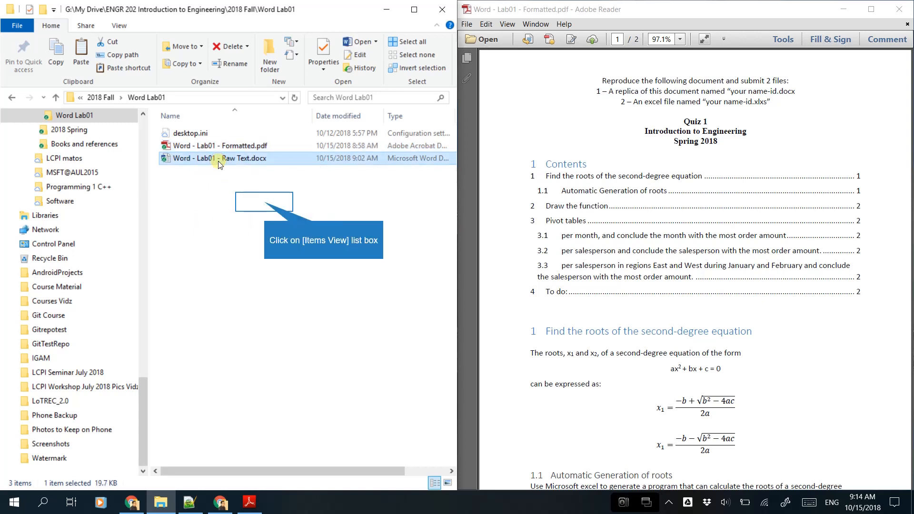
click(264, 202)
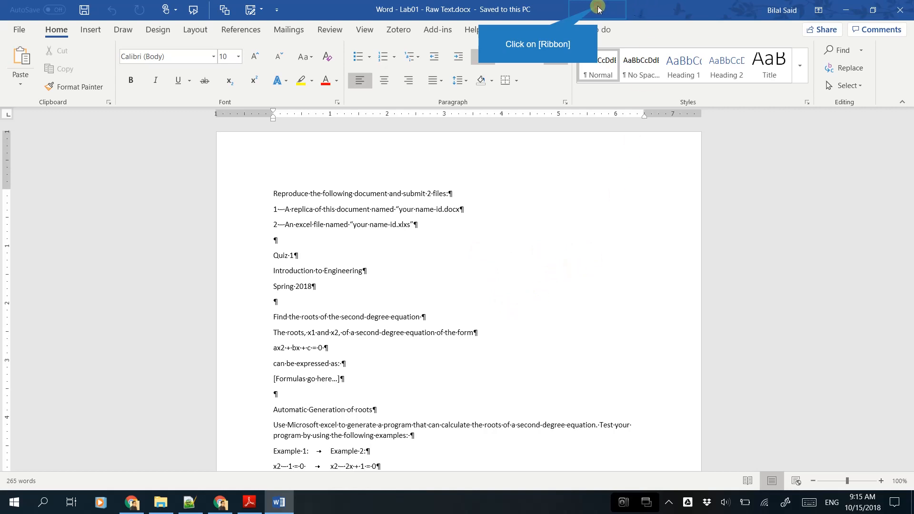
drag(597, 9, 127, 182)
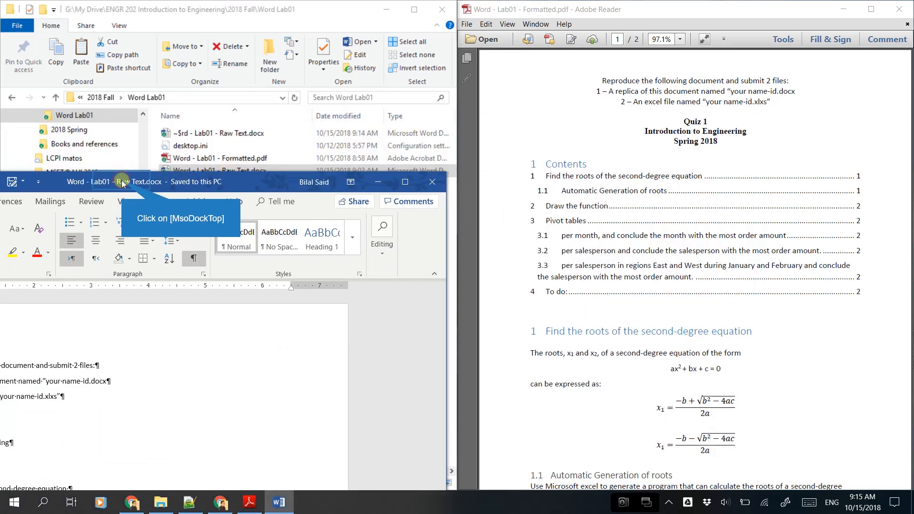
drag(122, 183, 1, 186)
Step: Examine the formatted PDF's headings, equations, repeated header text, page number footers and to-do list on both pages
scroll(792, 234, down, 15)
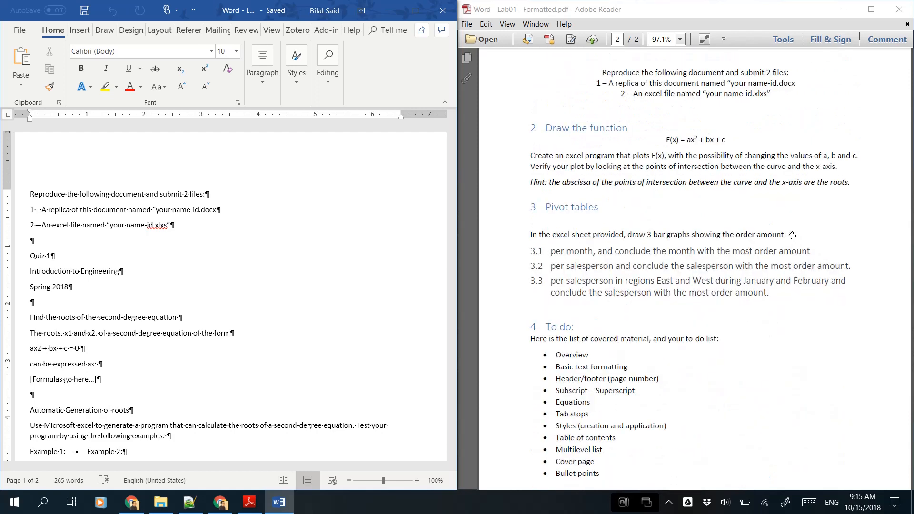
scroll(790, 235, down, 2)
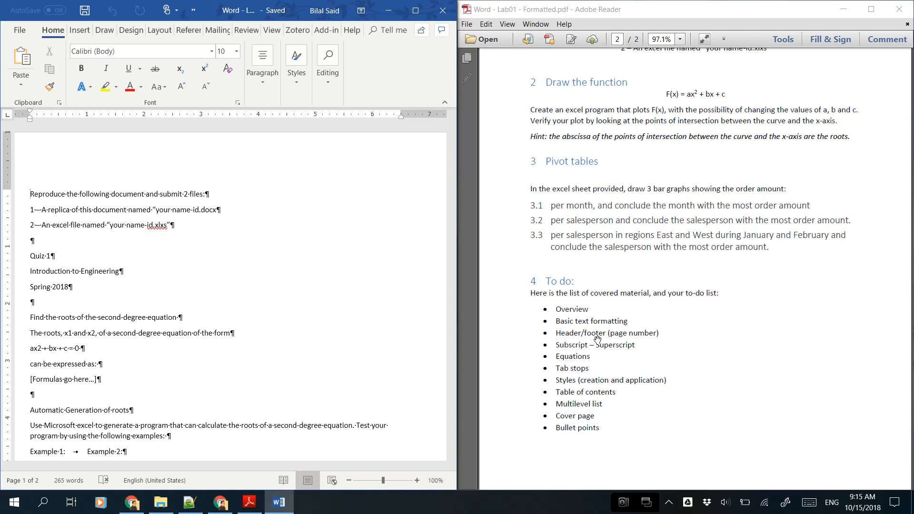
scroll(743, 296, down, 3)
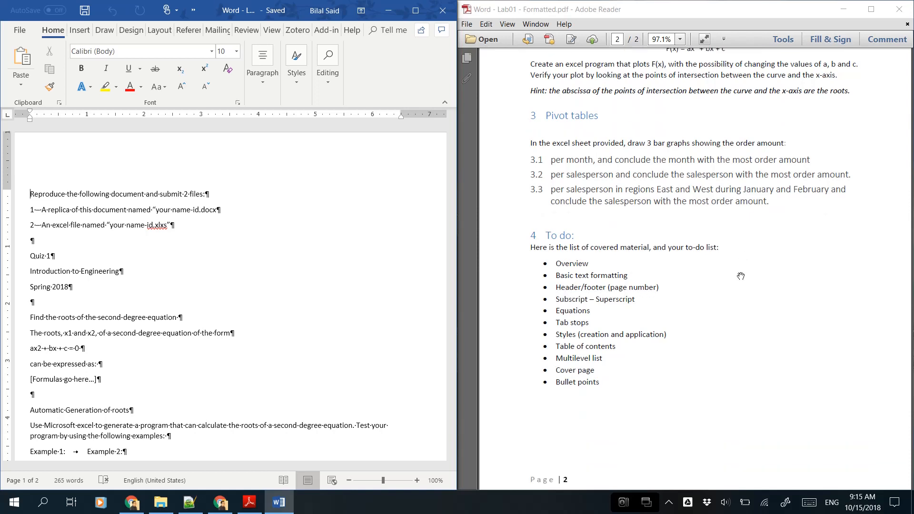
scroll(670, 415, up, 18)
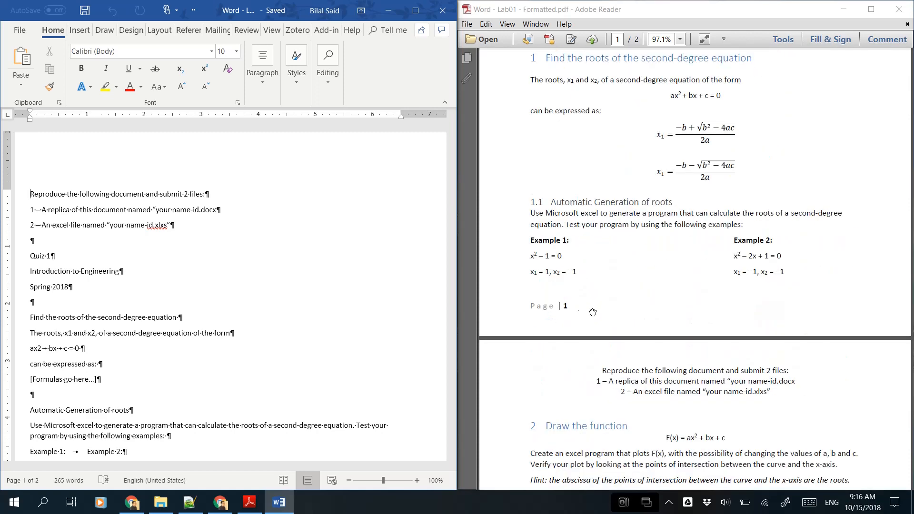
scroll(683, 317, up, 3)
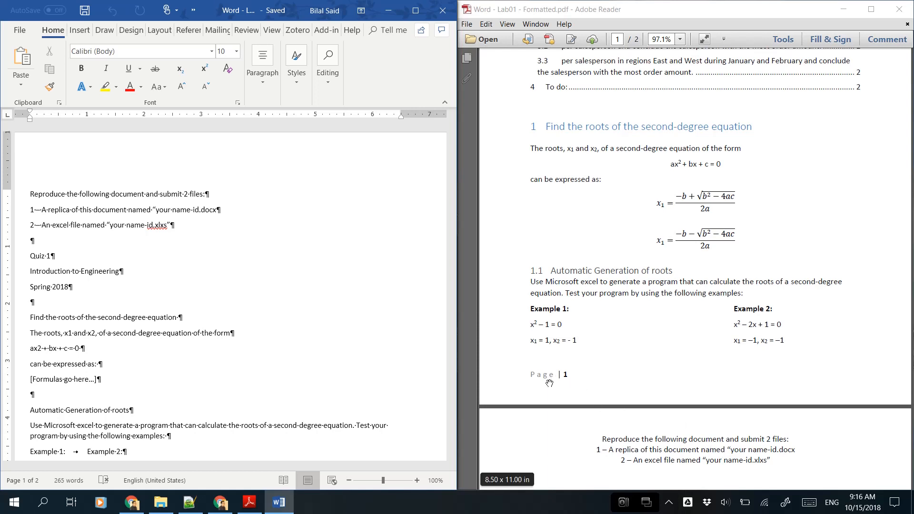
scroll(576, 376, down, 2)
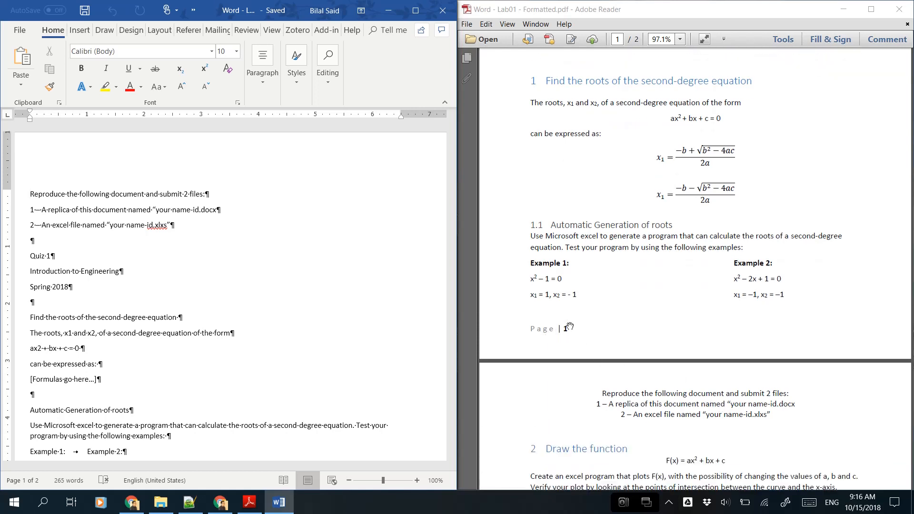
scroll(578, 328, down, 2)
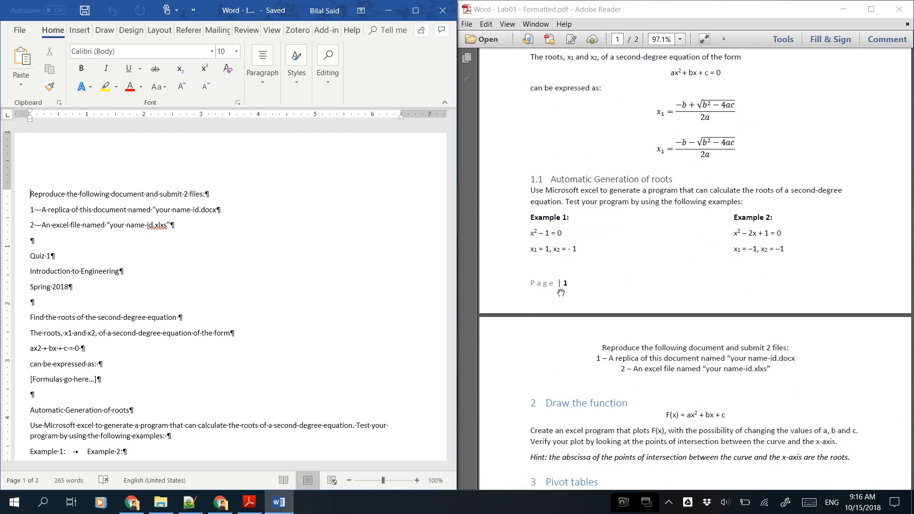
drag(564, 290, 570, 179)
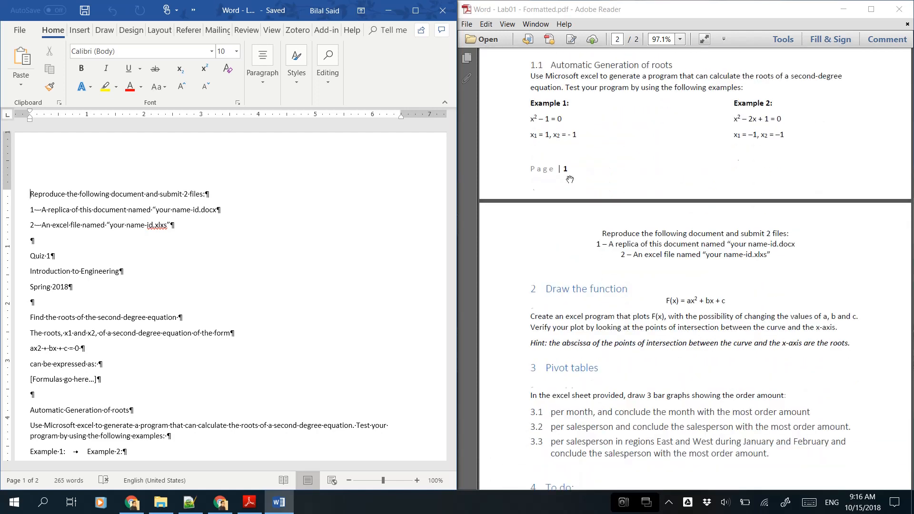
scroll(563, 182, down, 12)
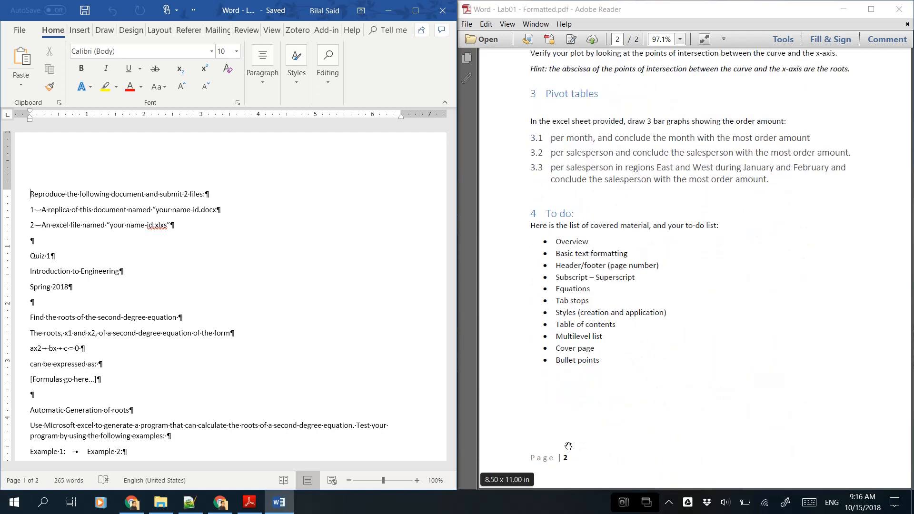
scroll(690, 388, up, 20)
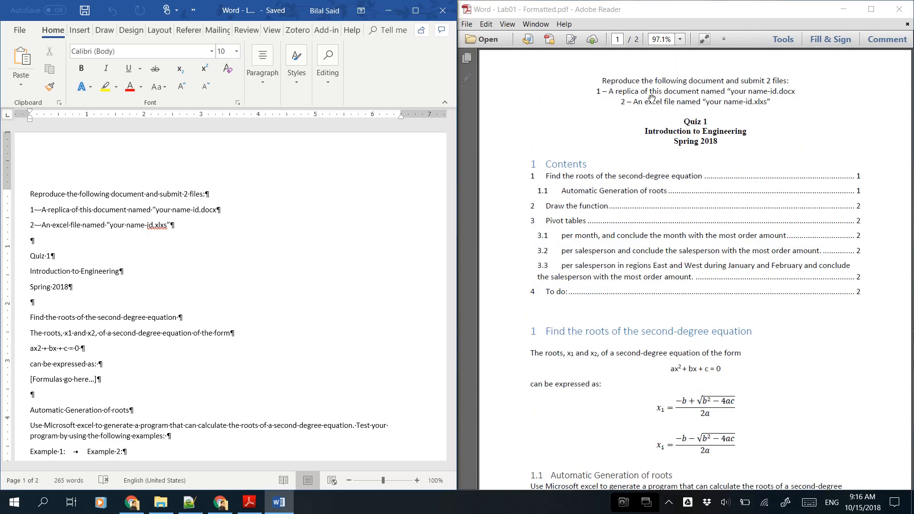
scroll(696, 281, down, 10)
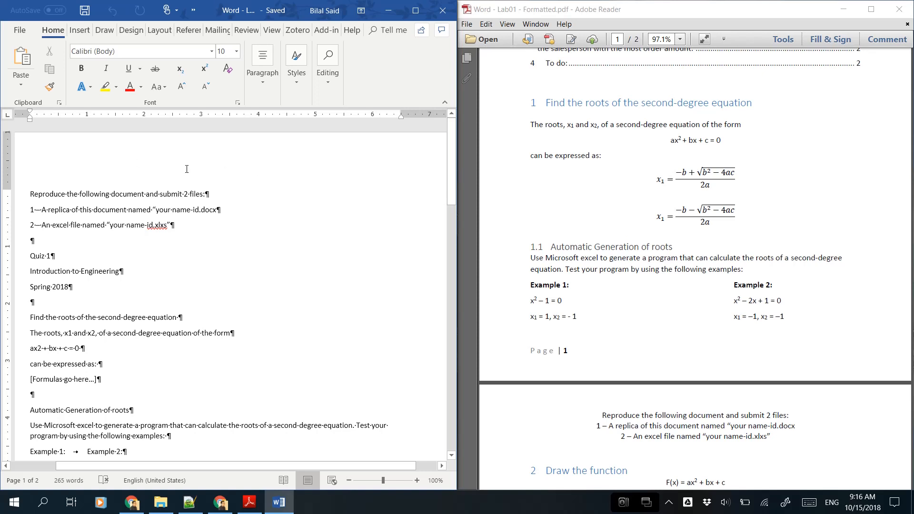
Step: Maximize the raw text document and examine its paragraph, tab and space marks by selecting some of them
click(415, 10)
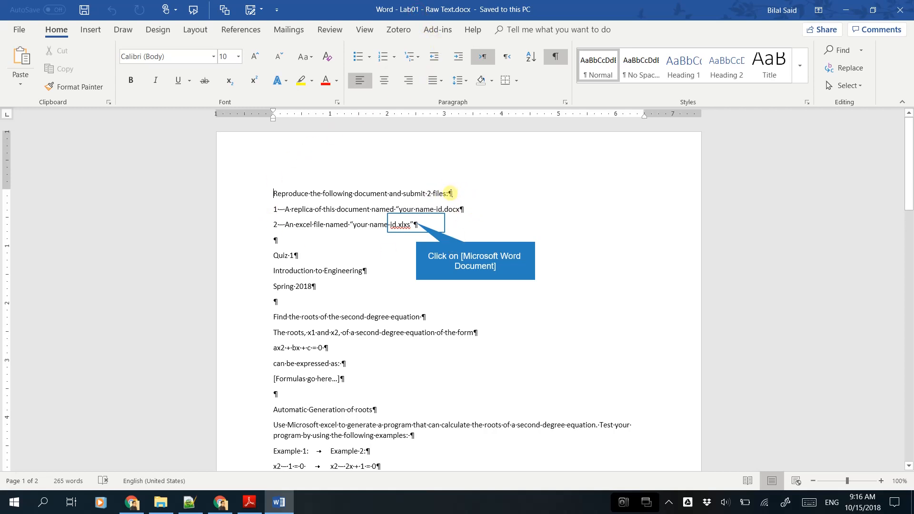
click(416, 223)
double_click(282, 241)
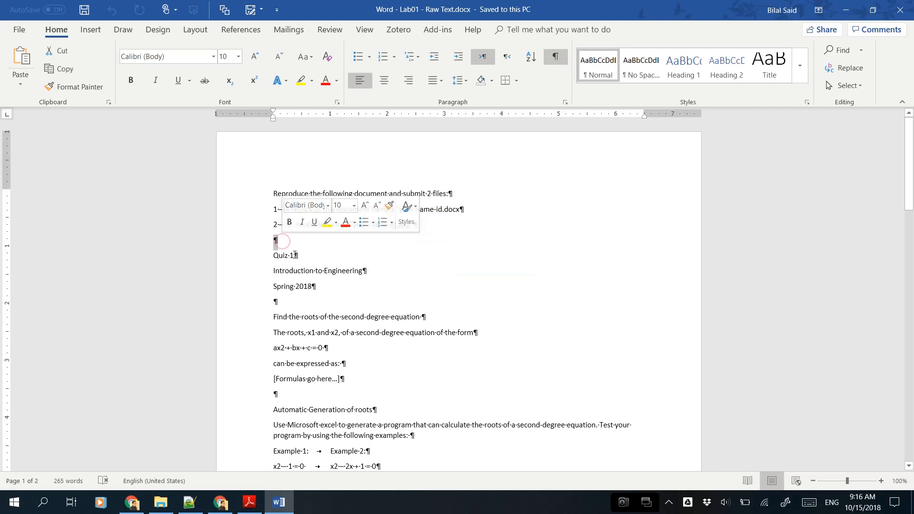
drag(294, 254, 302, 254)
scroll(344, 280, down, 2)
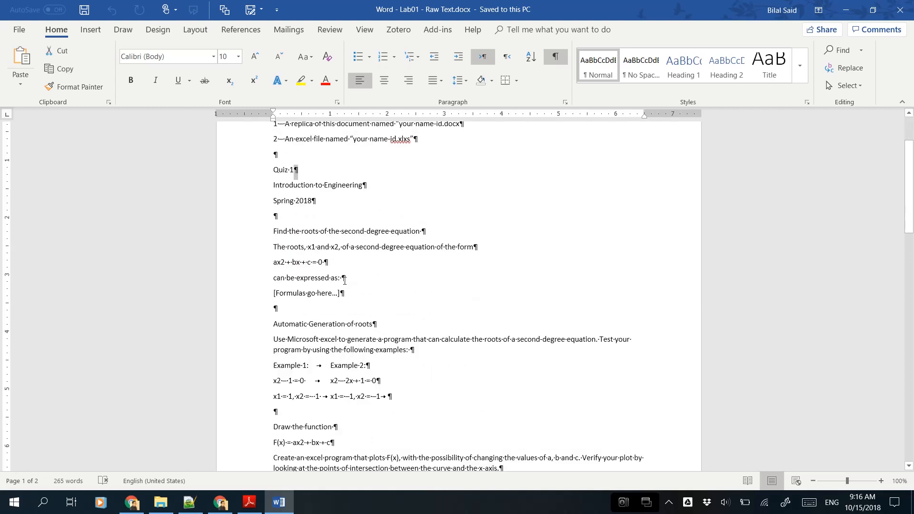
double_click(314, 365)
scroll(324, 369, down, 1)
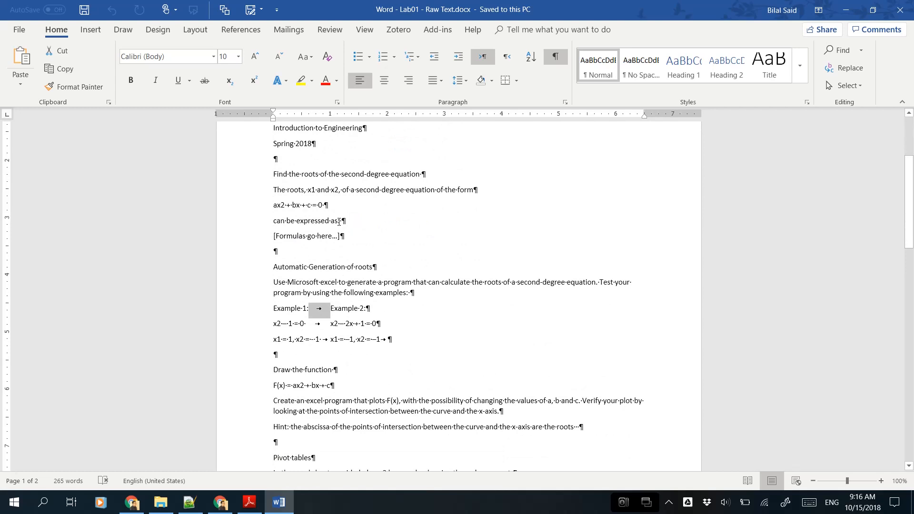
click(338, 221)
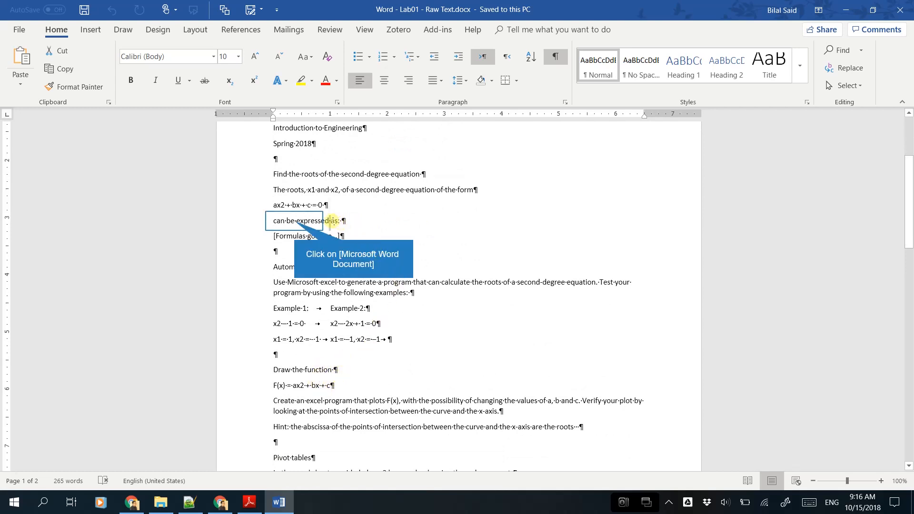
click(295, 220)
Step: Toggle the display of formatting marks off, on again, and finally off in the raw text document
scroll(295, 220, up, 5)
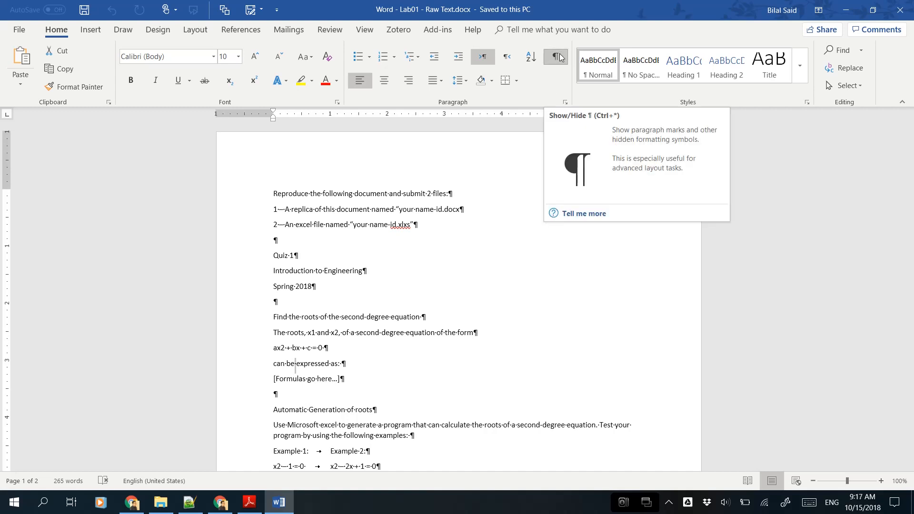
click(560, 57)
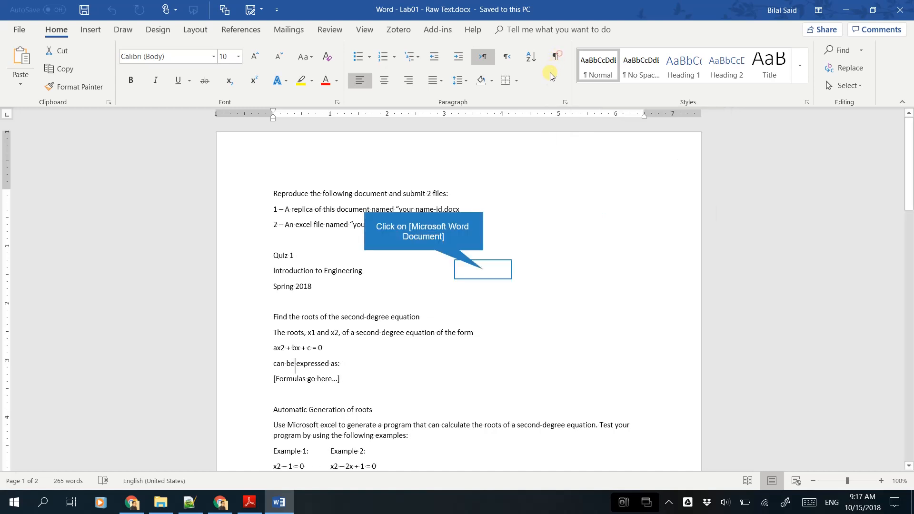
click(483, 269)
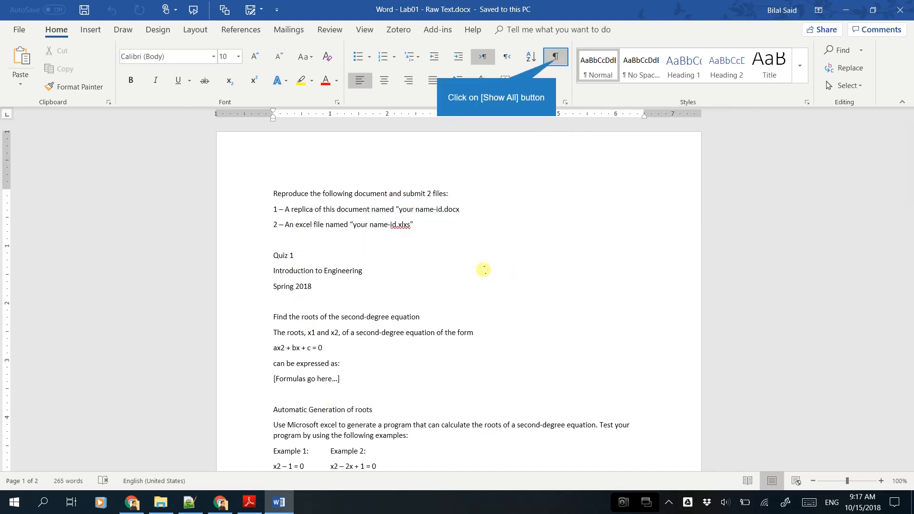
click(556, 58)
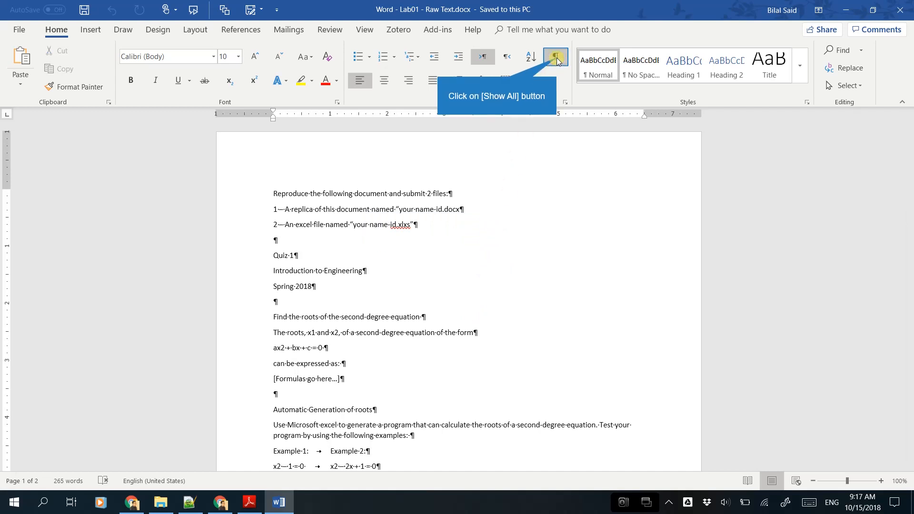
click(555, 58)
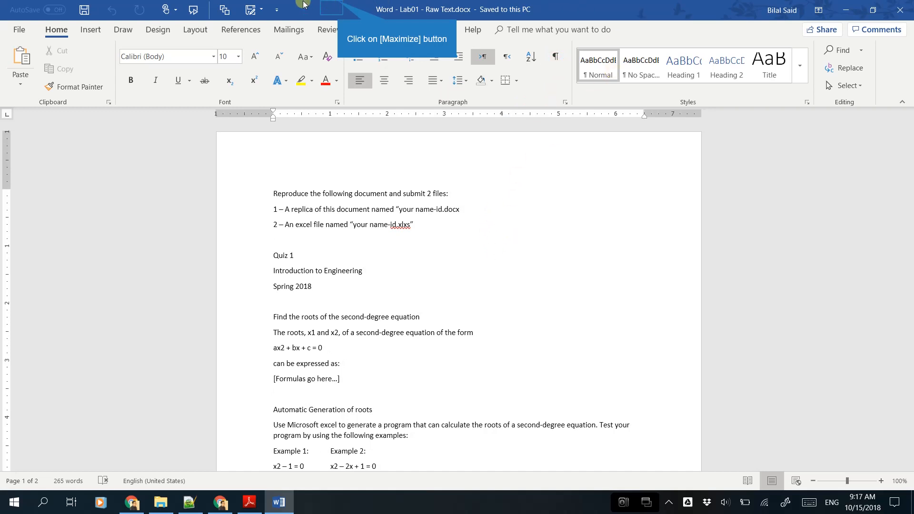
Step: Look at the header and footer commands, open the page header for editing, and return to the body text at "Quiz 1"
click(338, 4)
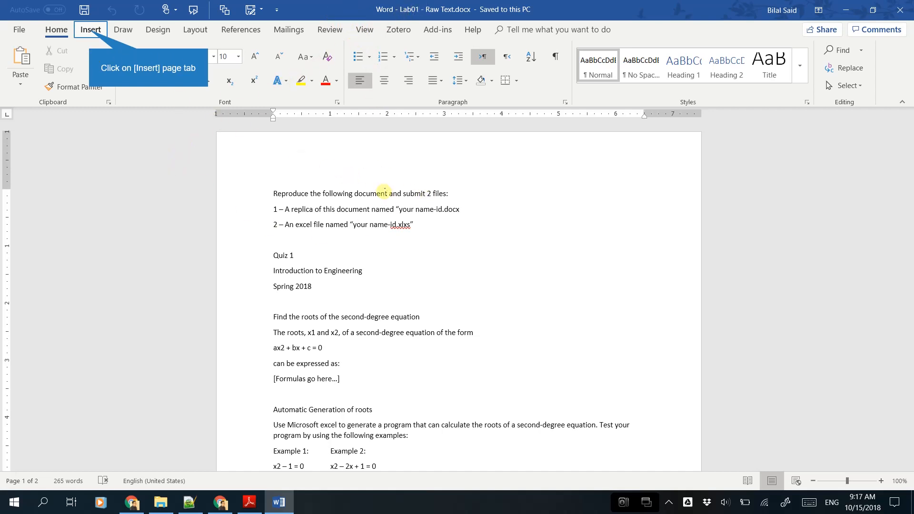
click(90, 31)
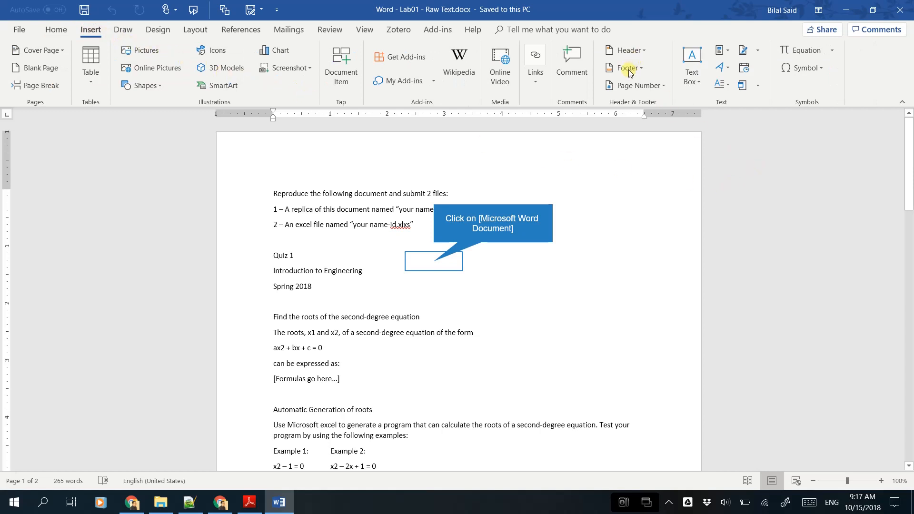
click(433, 261)
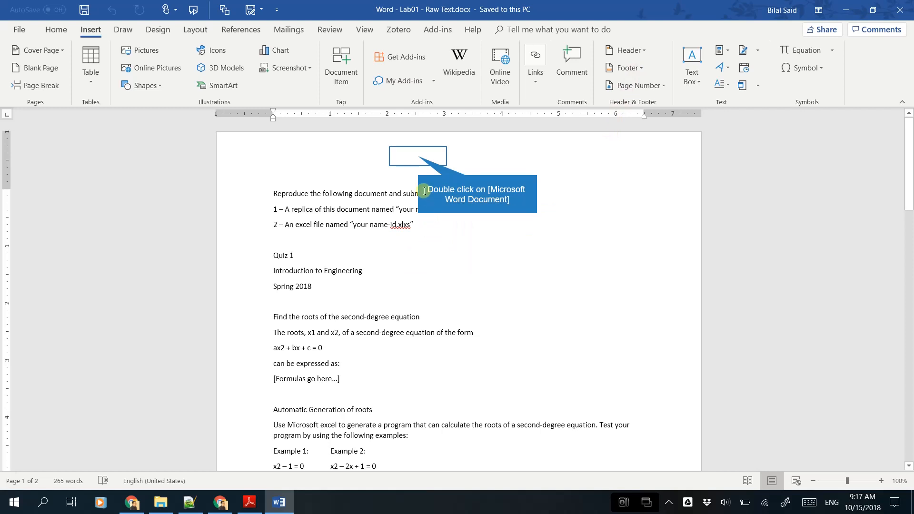
double_click(417, 157)
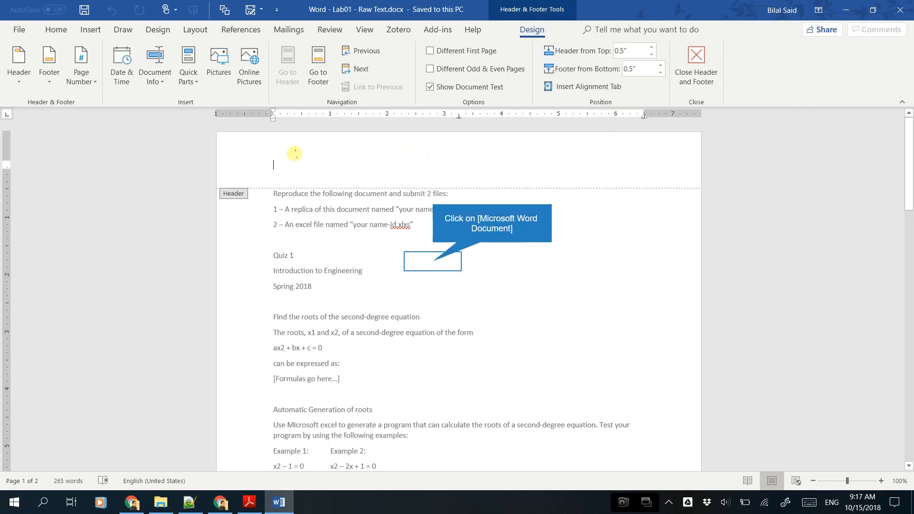
click(434, 261)
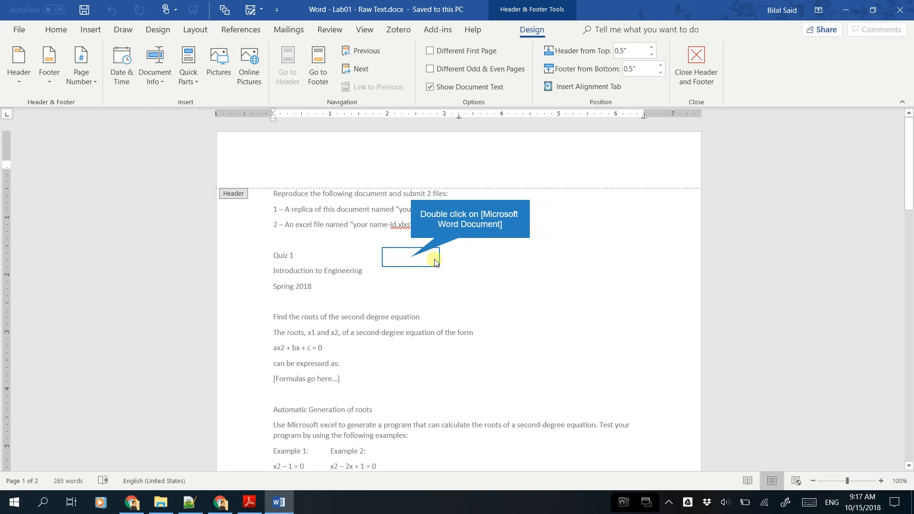
double_click(410, 257)
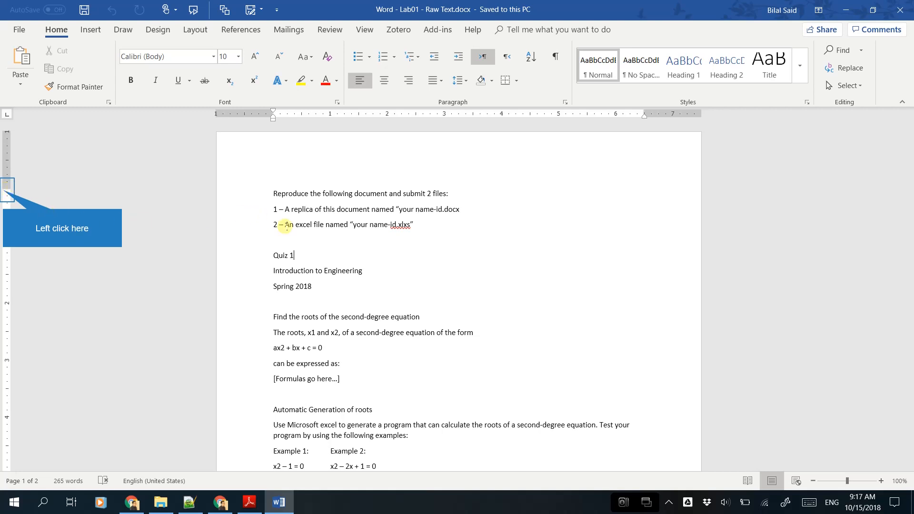
scroll(285, 226, down, 5)
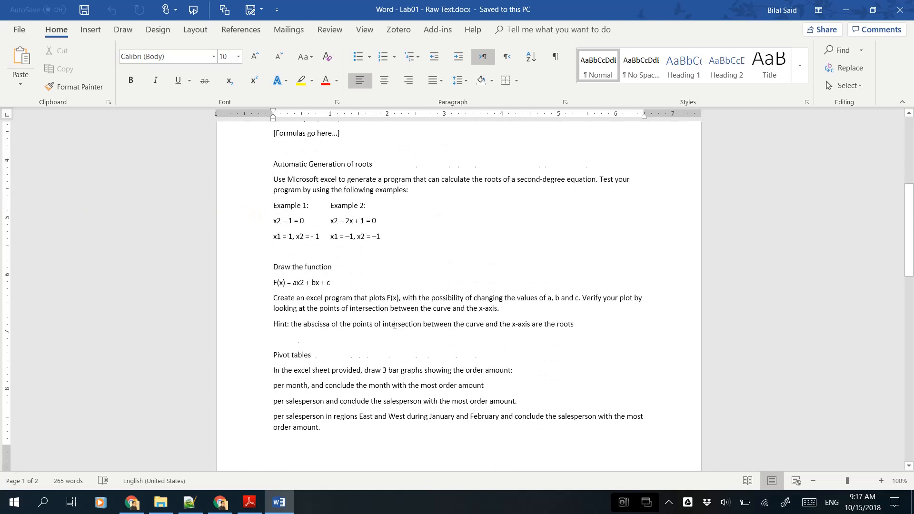
scroll(390, 328, up, 5)
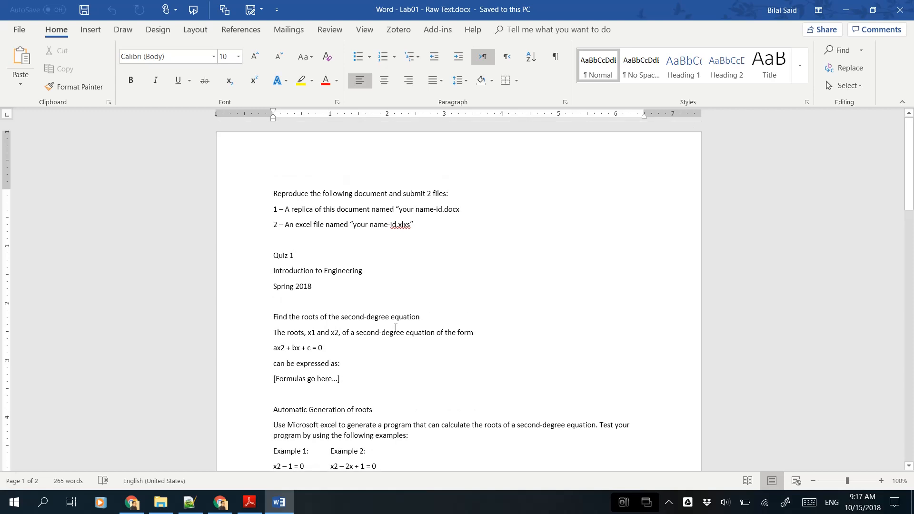
double_click(387, 153)
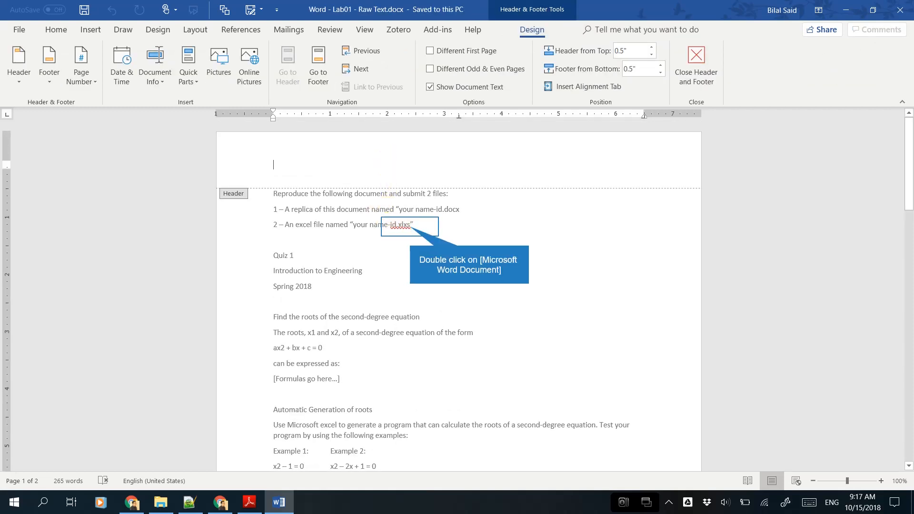
double_click(410, 224)
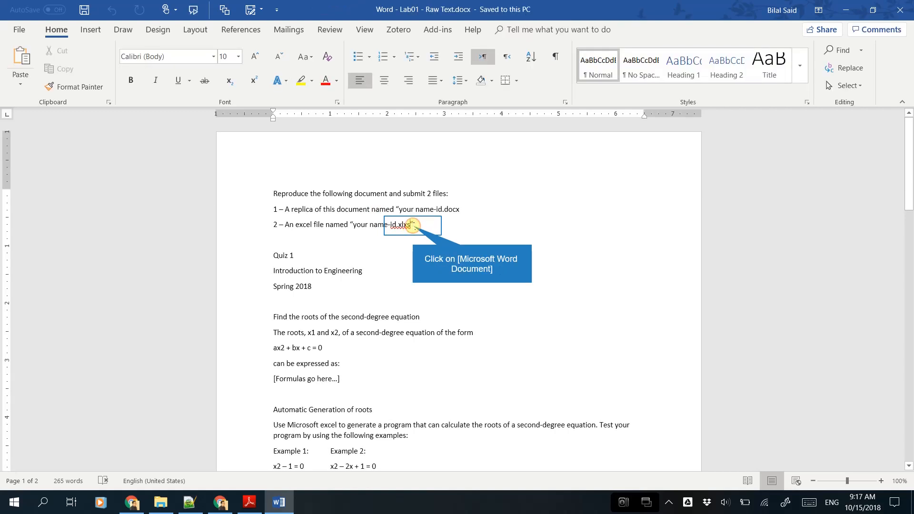
Step: Move the three submission instruction lines above "Quiz 1" from the body text into the page header
drag(257, 226, 248, 186)
key(ctrl+c)
key(Delete)
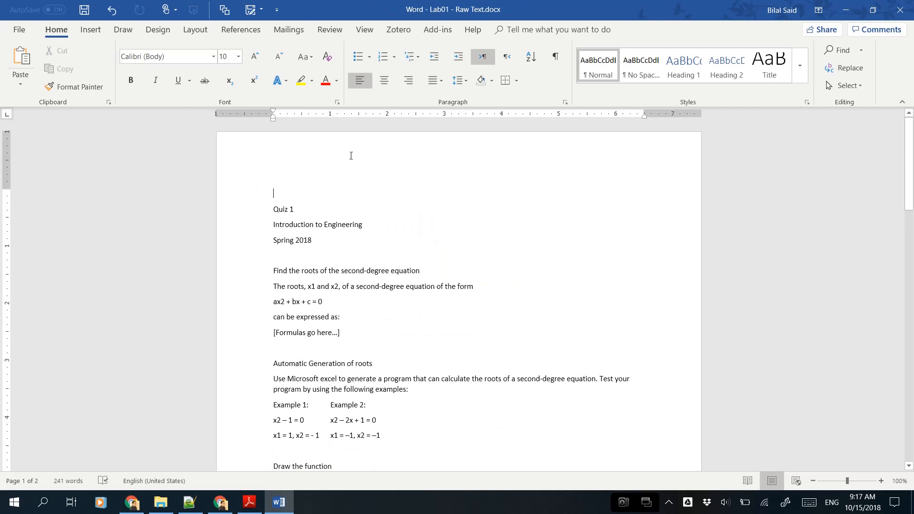
double_click(351, 156)
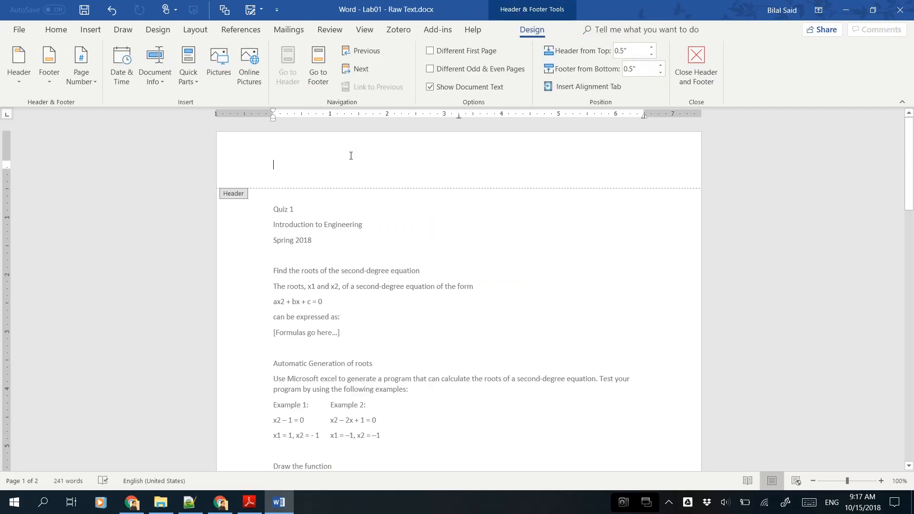
key(ctrl+v)
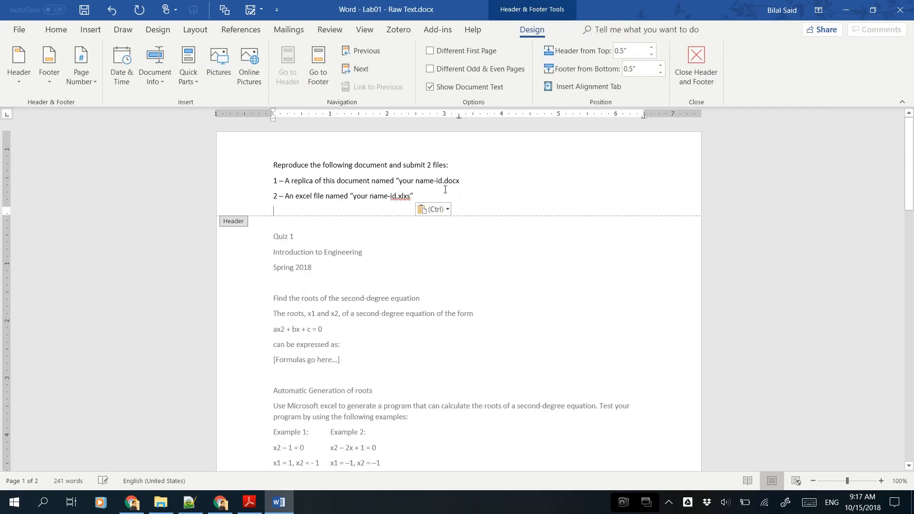
Step: Check the header in the formatted PDF and delete the empty paragraph below the pasted header lines in the Word document
click(249, 502)
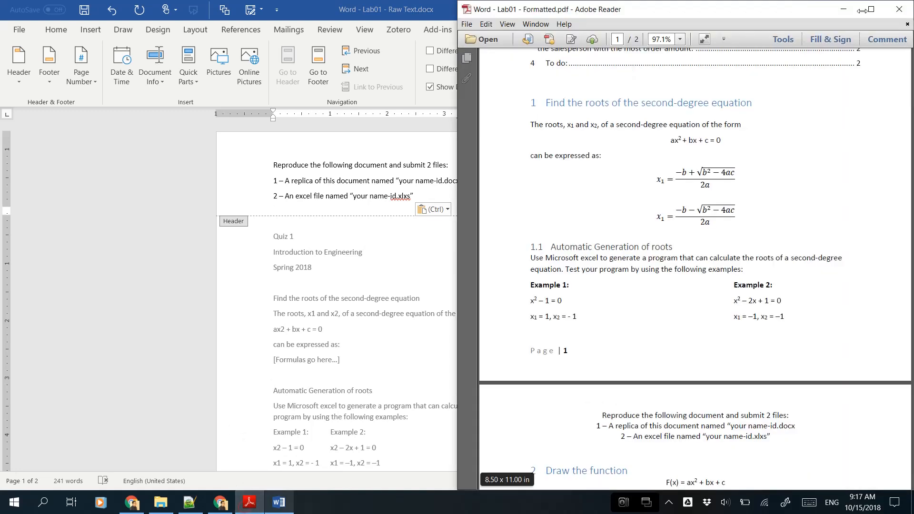
scroll(834, 320, up, 5)
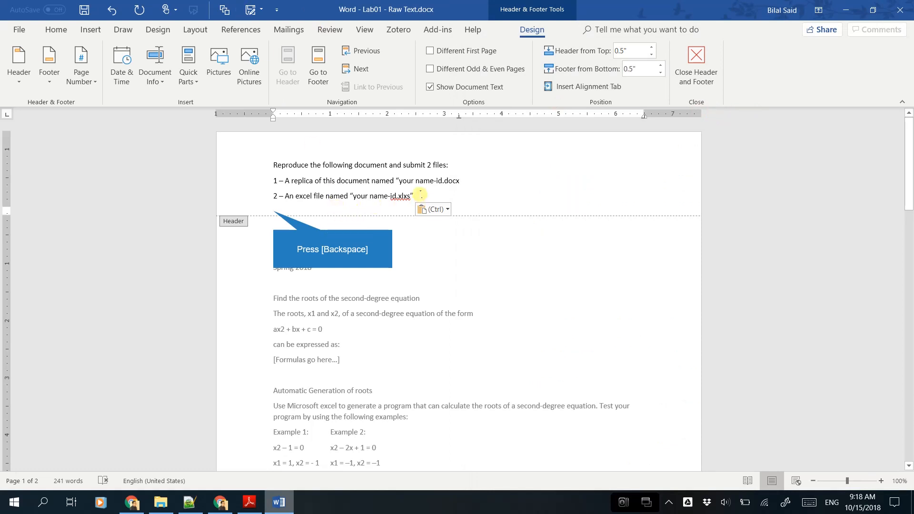
key(BackSpace)
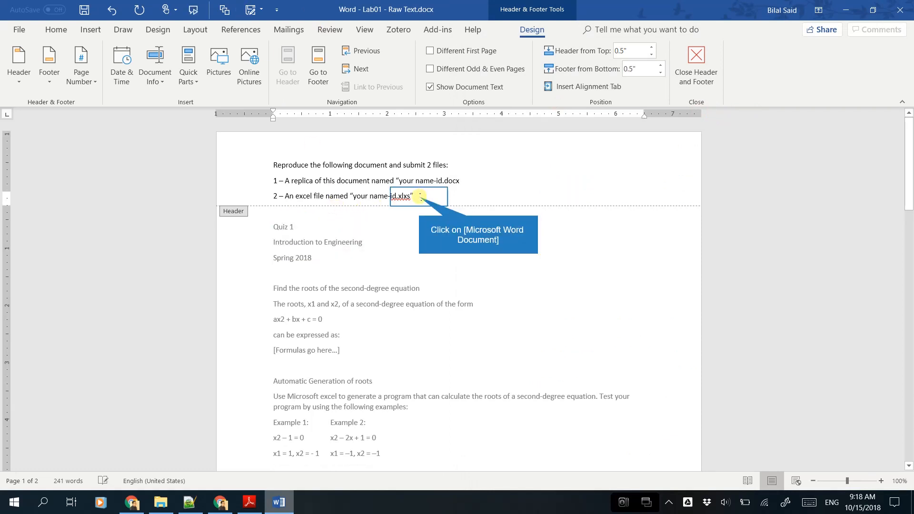
Step: Remove the space after paragraphs for all header text, centre it, and return to the body text
key(ctrl+a)
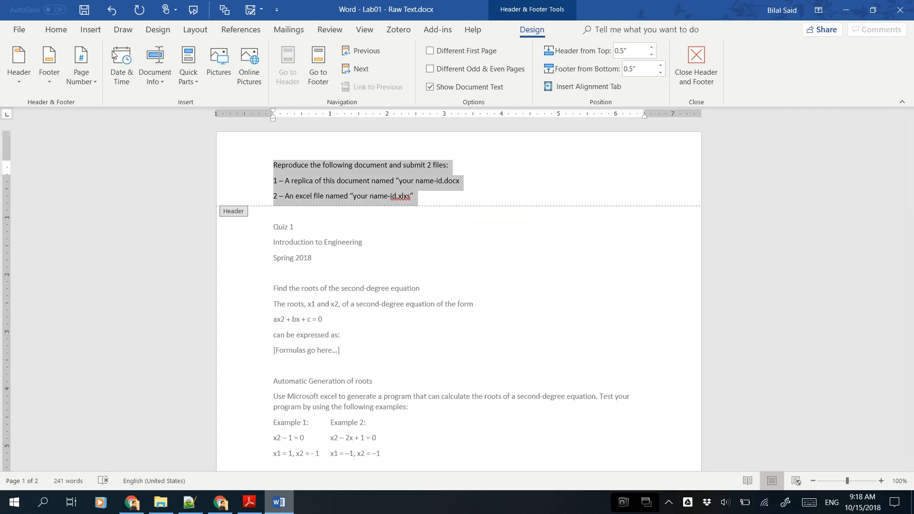
click(57, 30)
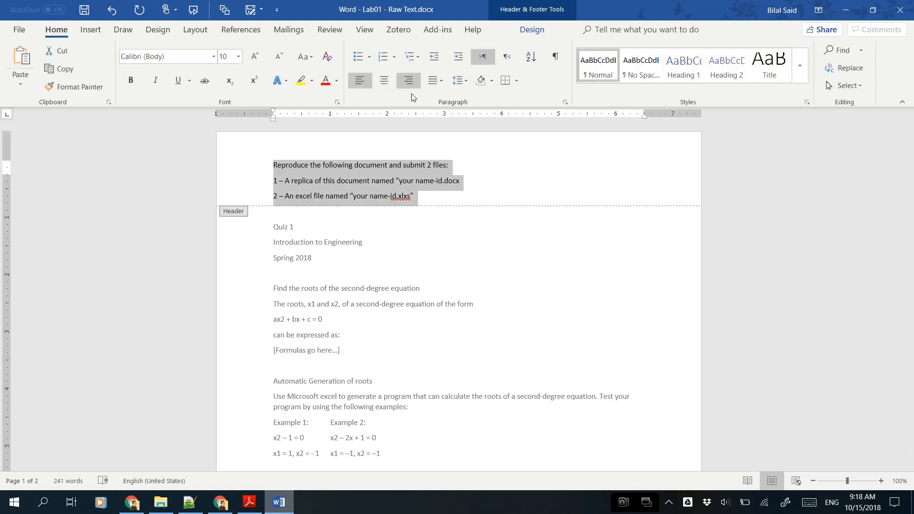
click(461, 81)
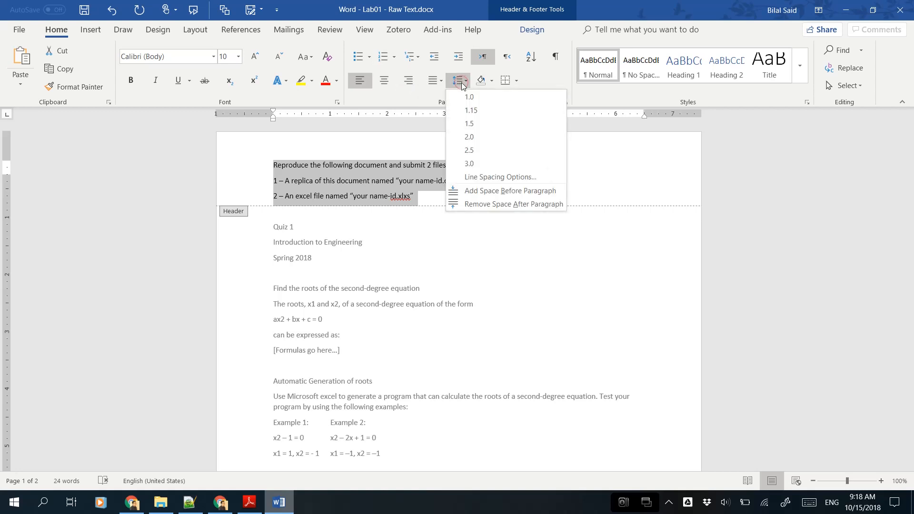
click(524, 204)
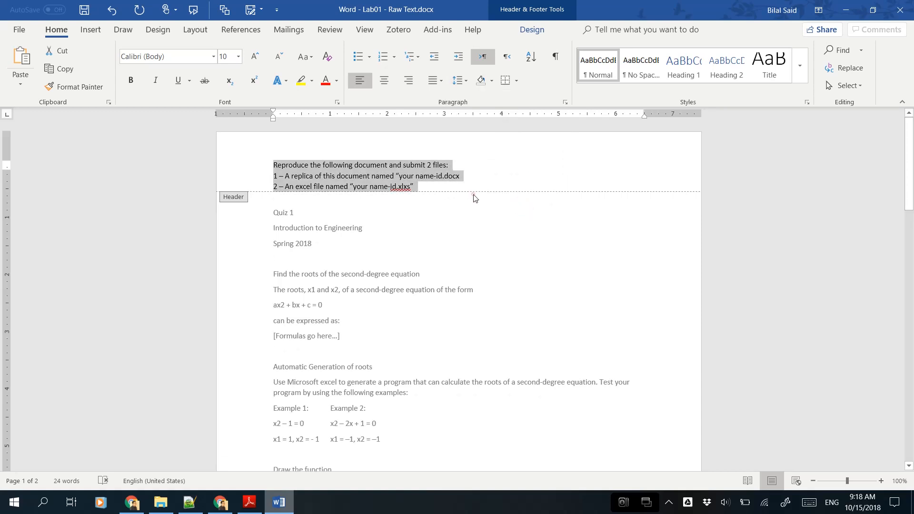
click(387, 81)
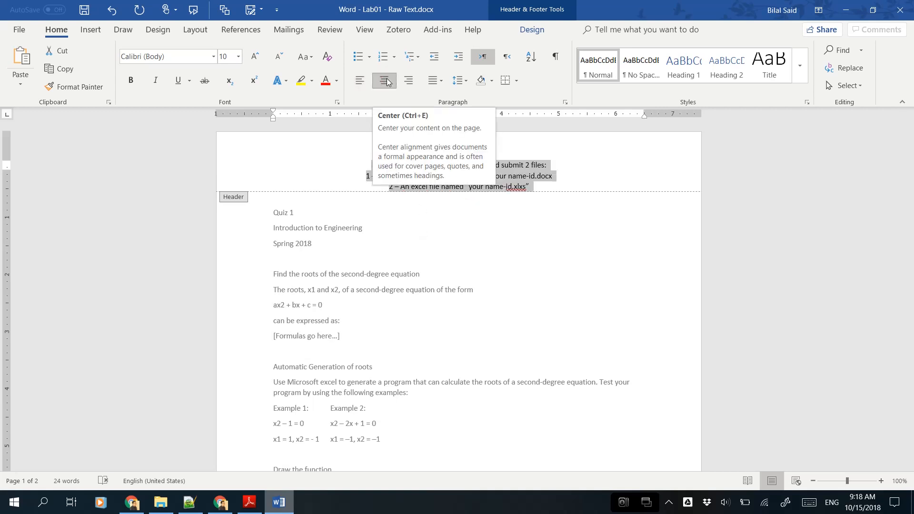
click(379, 228)
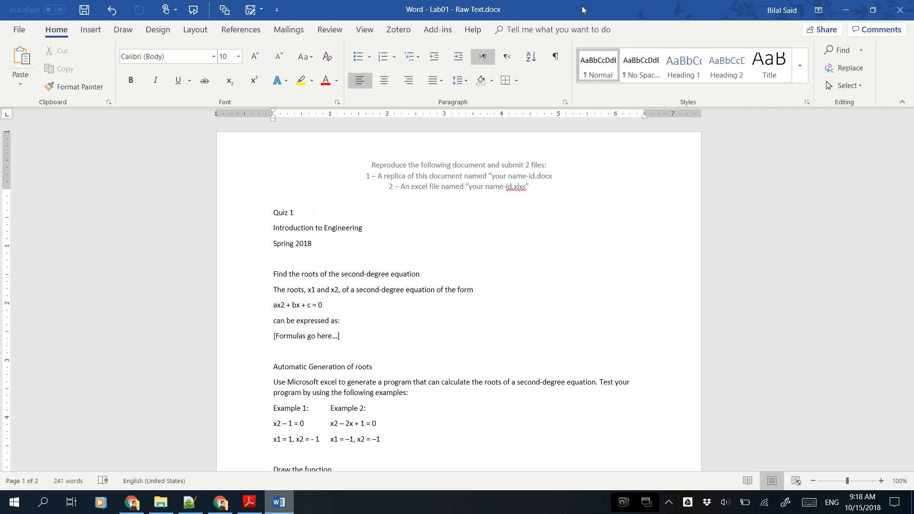
Step: Reopen the header and footer area for editing and place the cursor in the first page's footer
scroll(363, 183, down, 2)
scroll(365, 186, down, 3)
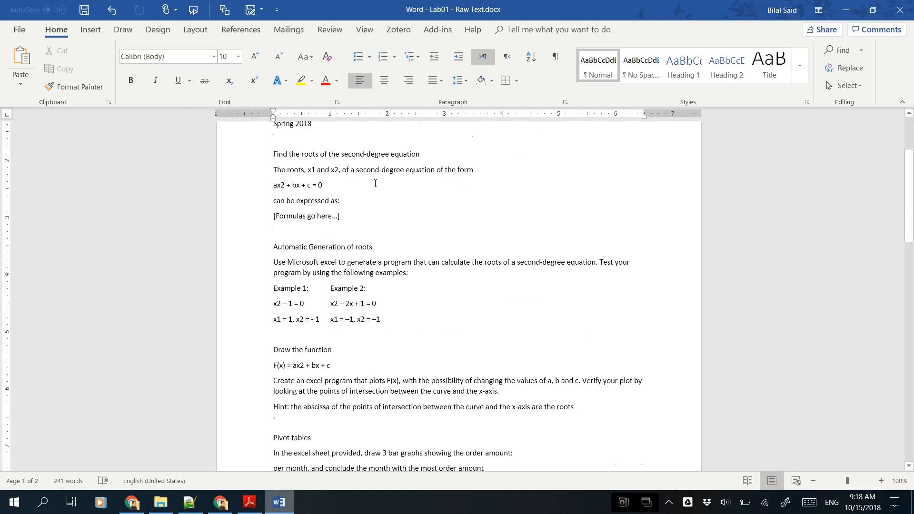
scroll(375, 177, up, 5)
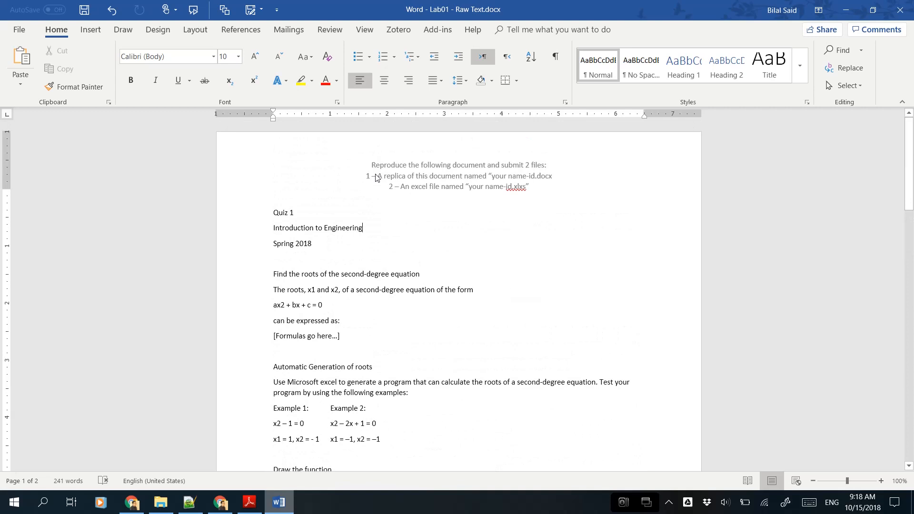
double_click(339, 179)
scroll(380, 276, down, 10)
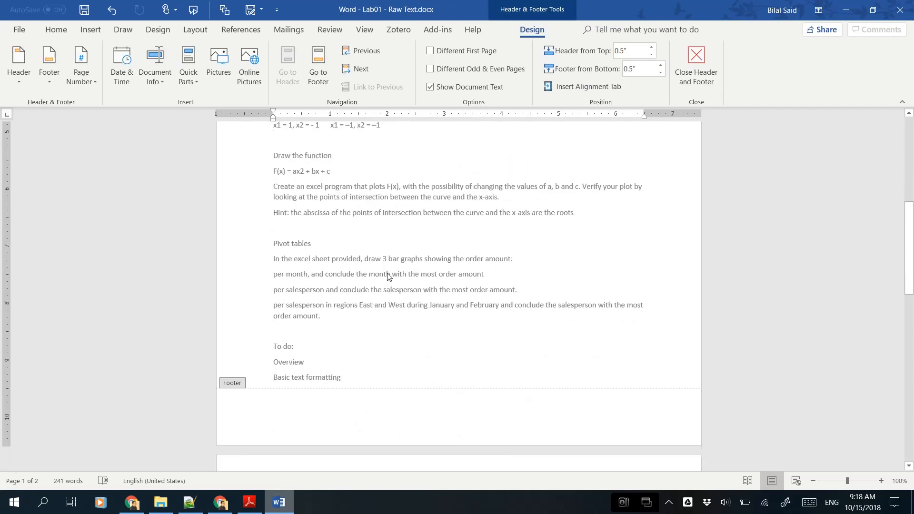
click(355, 401)
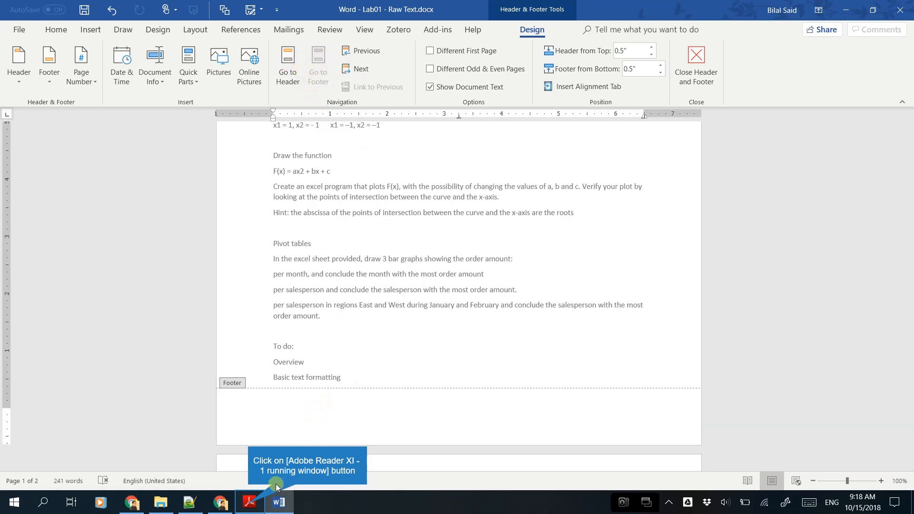
Step: Check the footer in the formatted PDF and insert an Accent Bar 2 page number at the current position in the Word footer
click(249, 501)
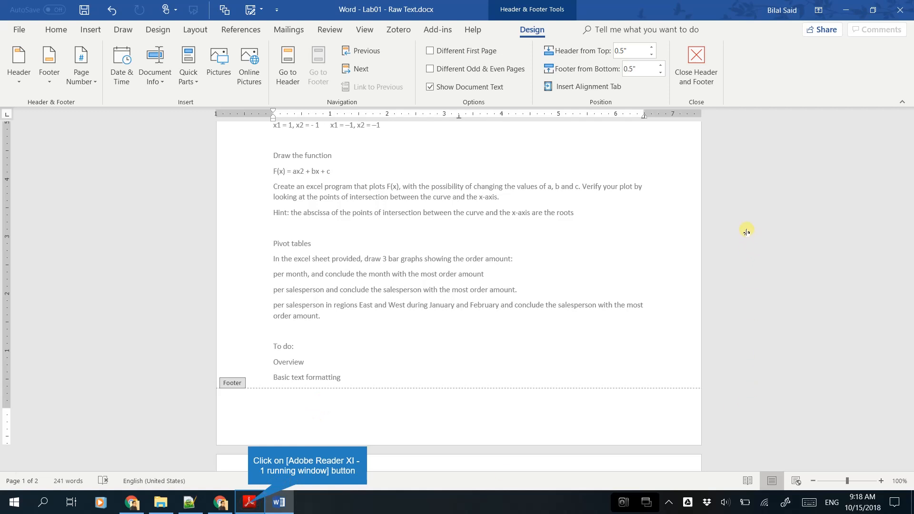
scroll(733, 223, down, 3)
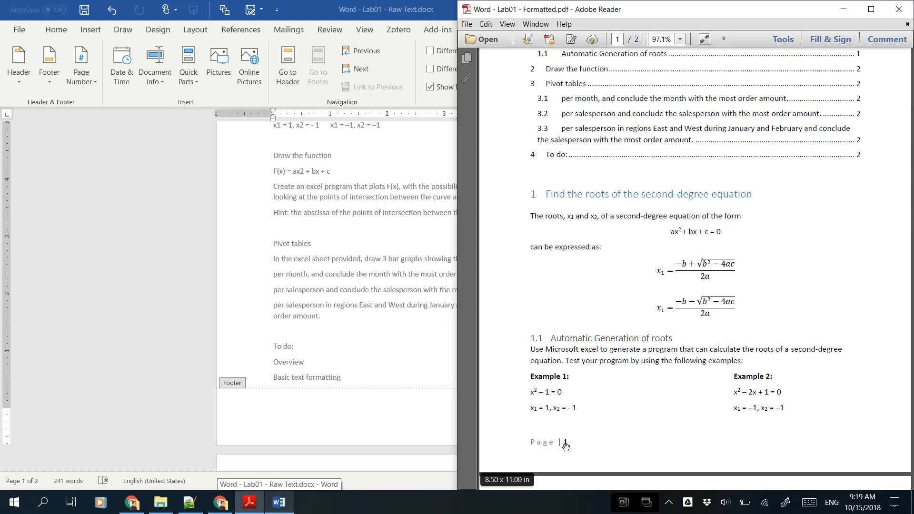
click(306, 418)
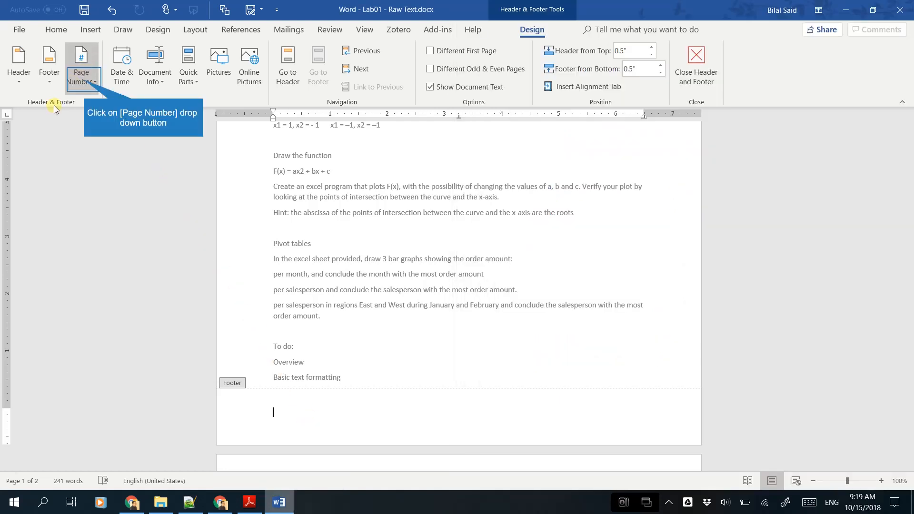
click(84, 82)
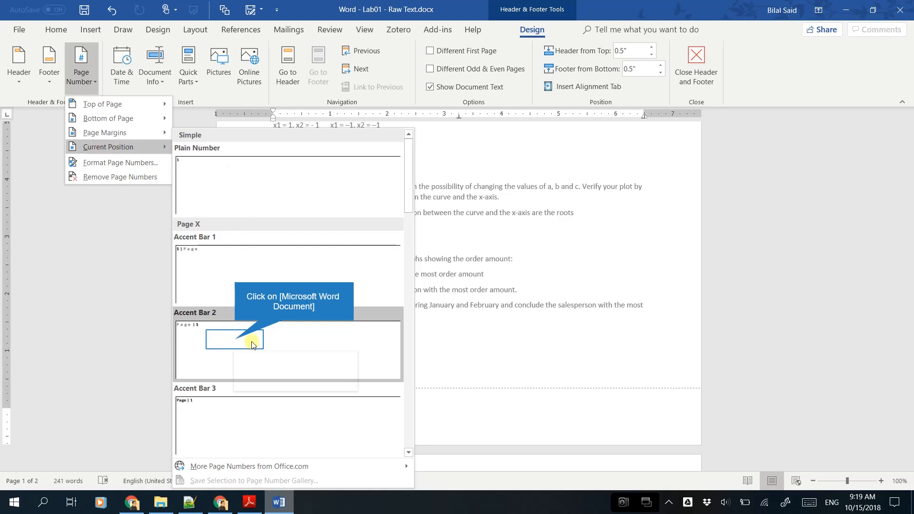
click(235, 341)
scroll(352, 328, down, 10)
scroll(359, 316, down, 5)
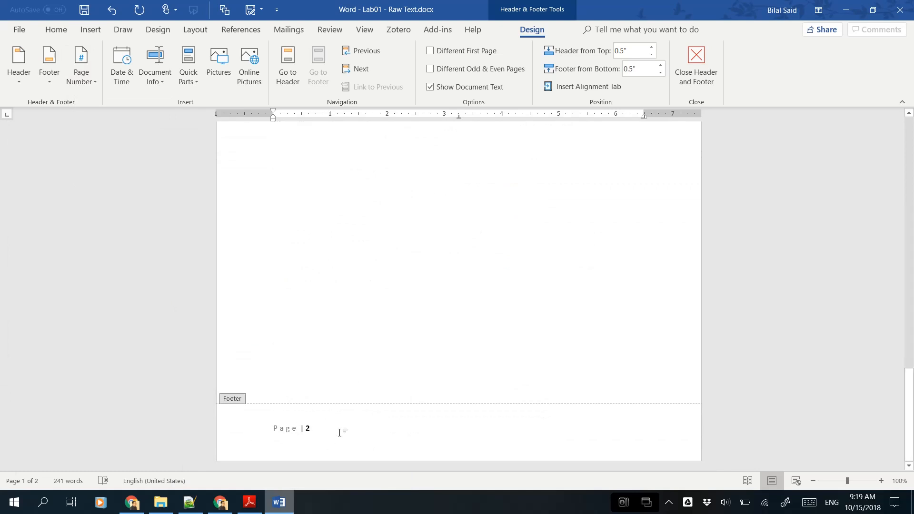
Step: Examine how the page number in the second page's footer behaves as a field by moving the cursor onto and off it
click(339, 432)
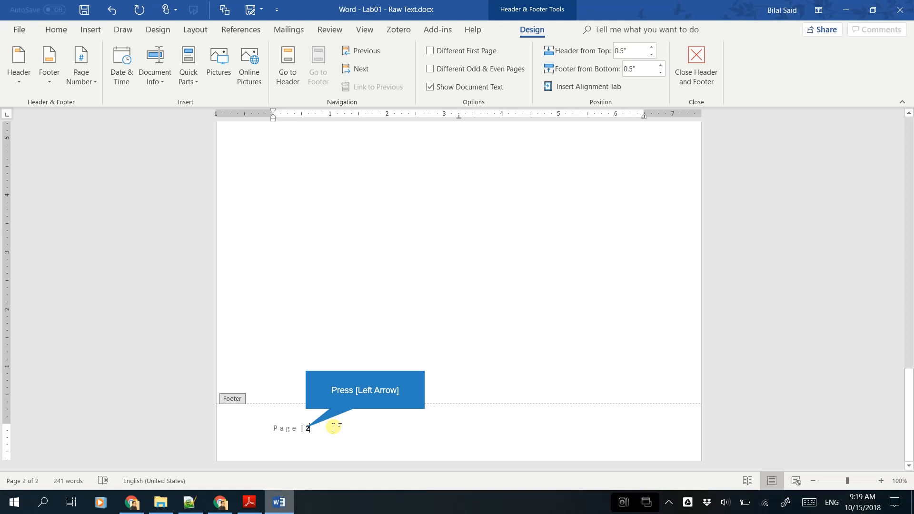
key(Left)
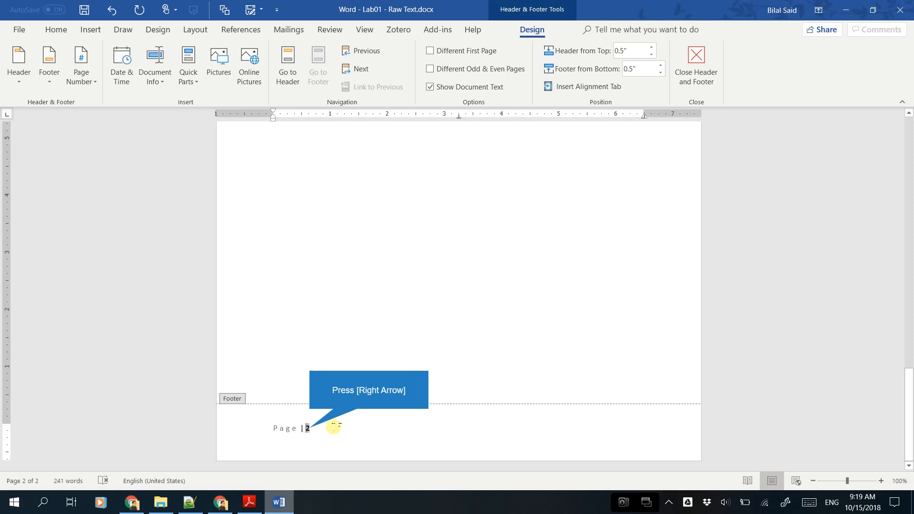
key(Right)
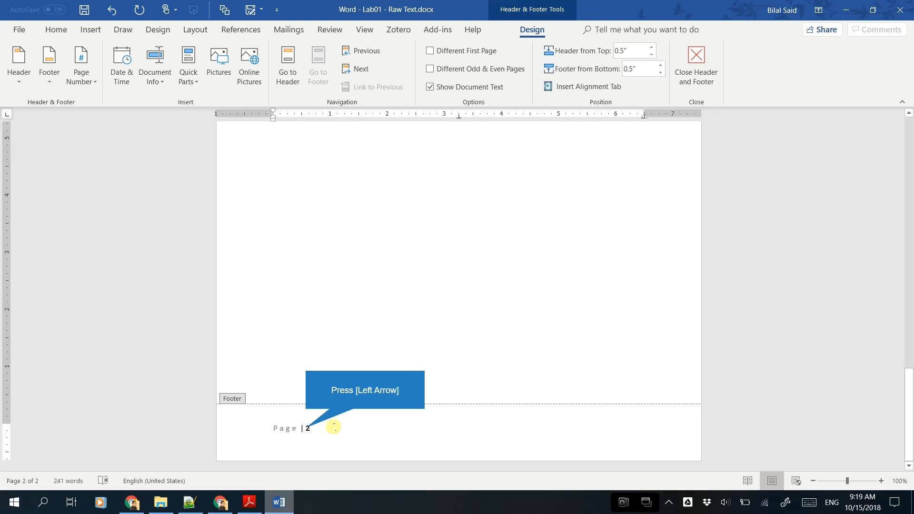
key(Left)
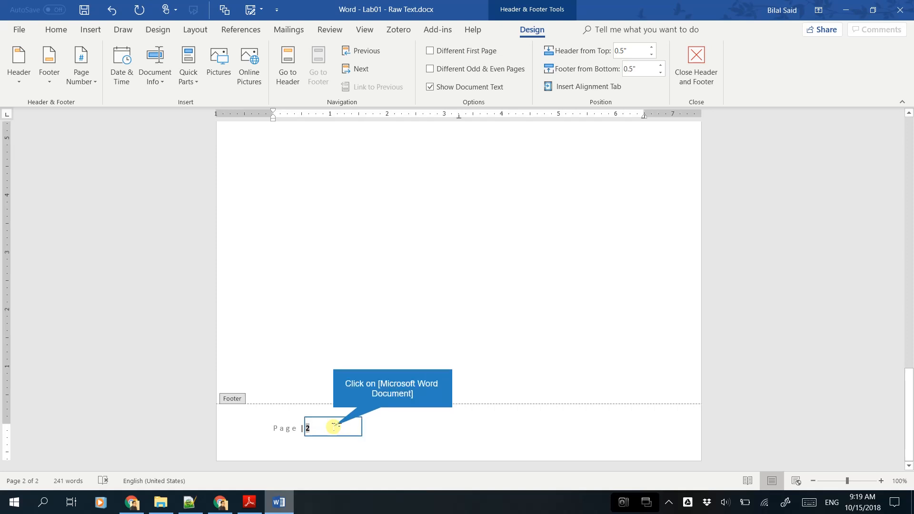
click(334, 427)
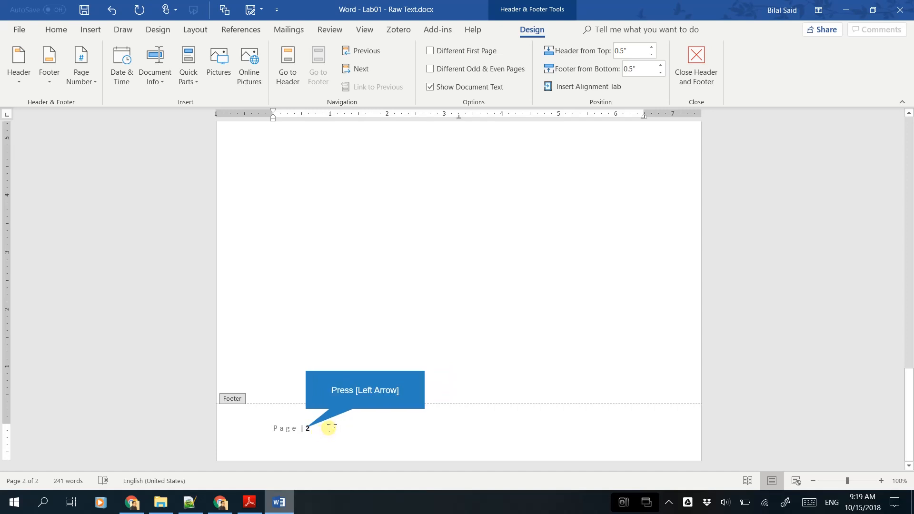
key(Left)
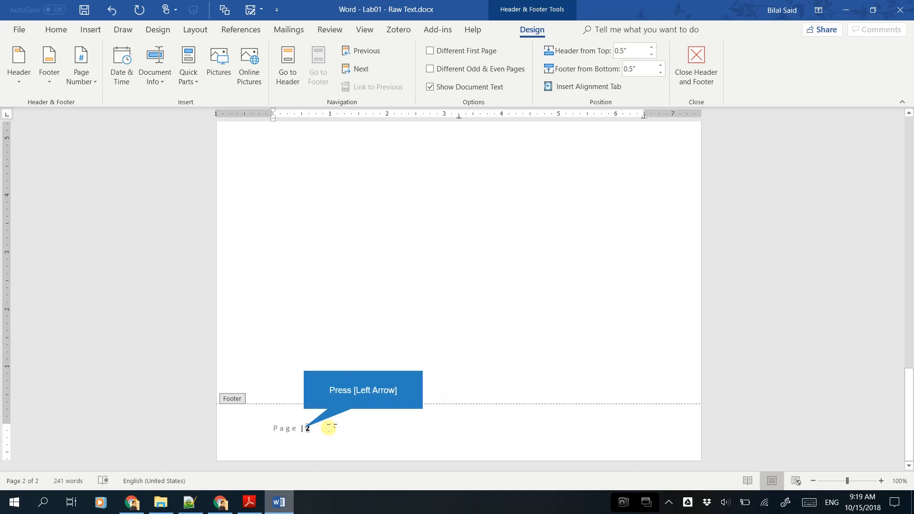
key(Left)
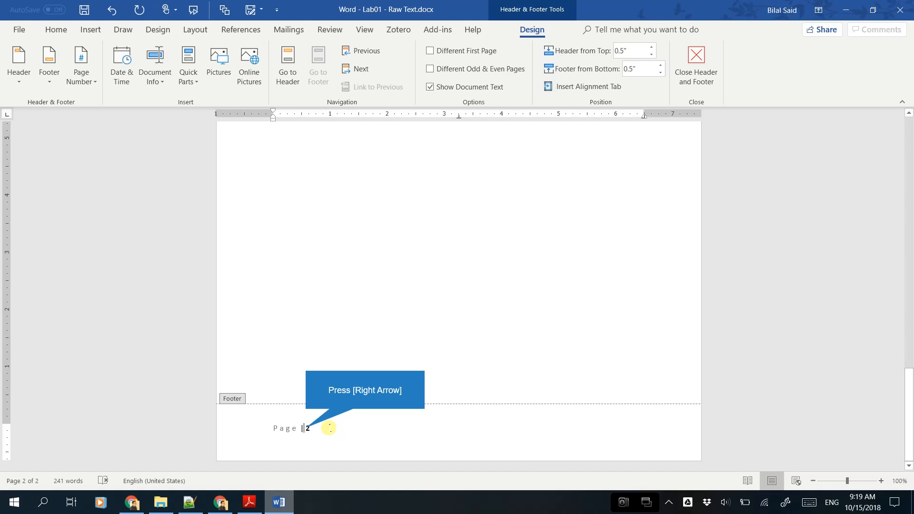
key(Right)
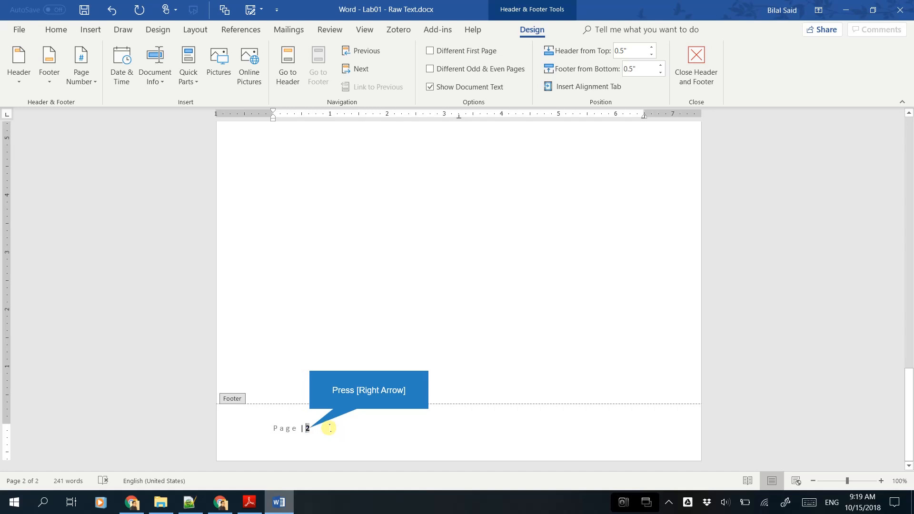
key(Right)
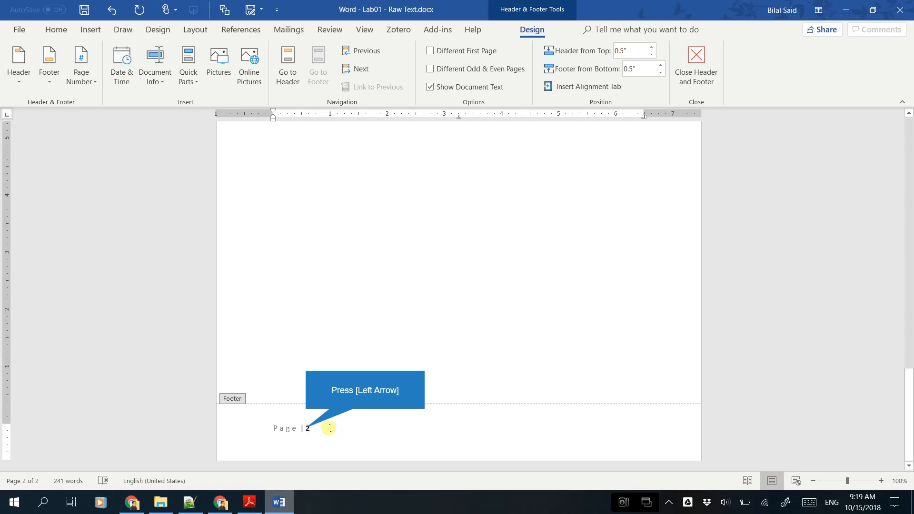
key(Left)
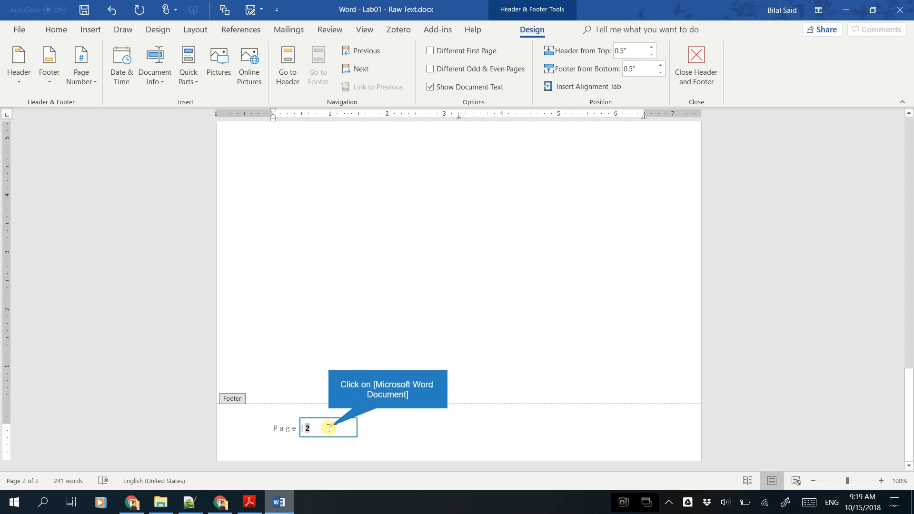
Step: Return to editing the body text on the first page and restore the Word window beside the formatted PDF
scroll(384, 257, up, 15)
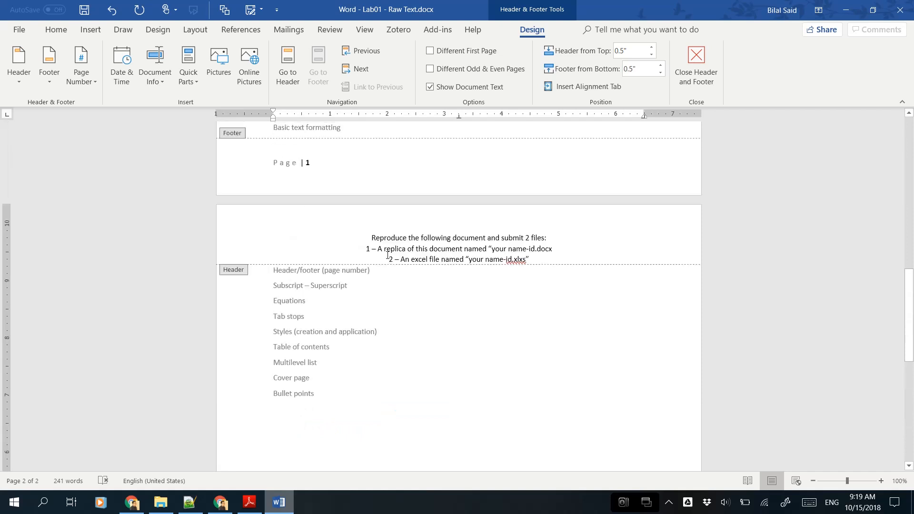
scroll(387, 255, up, 5)
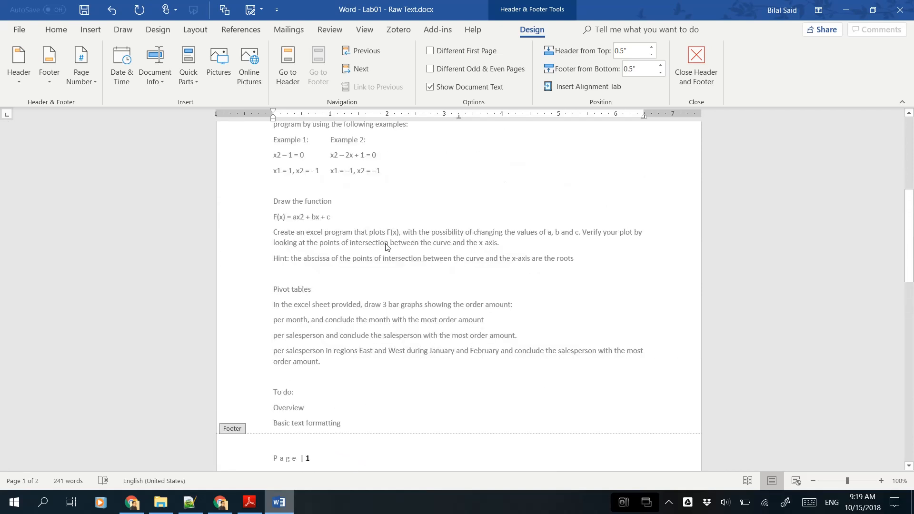
scroll(386, 247, up, 7)
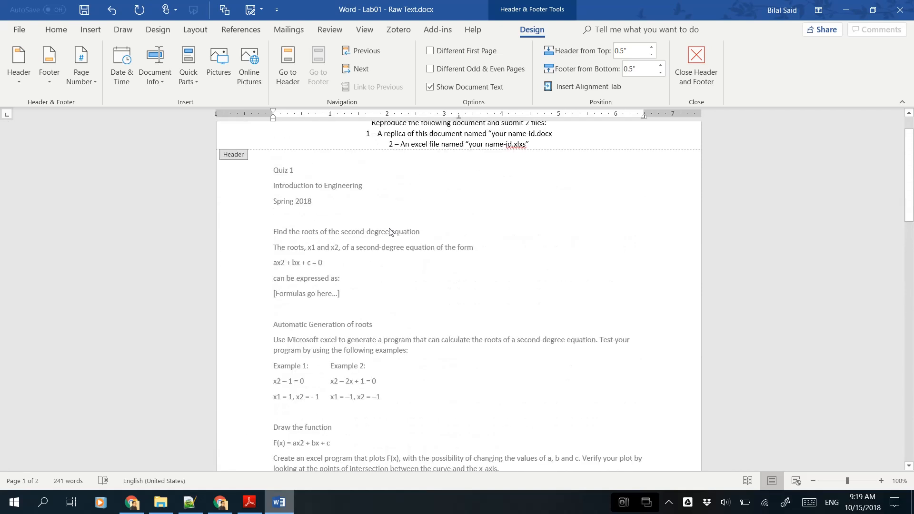
scroll(390, 230, down, 8)
scroll(389, 231, down, 2)
scroll(389, 230, up, 10)
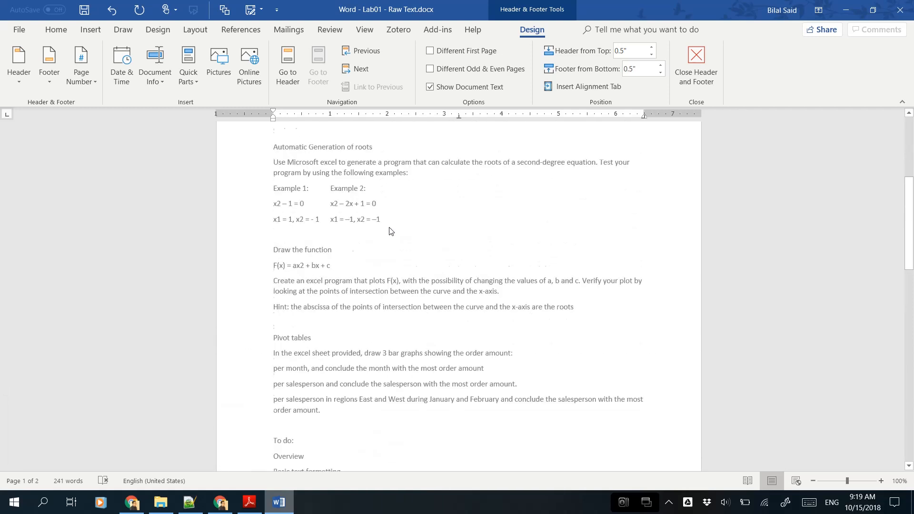
double_click(372, 242)
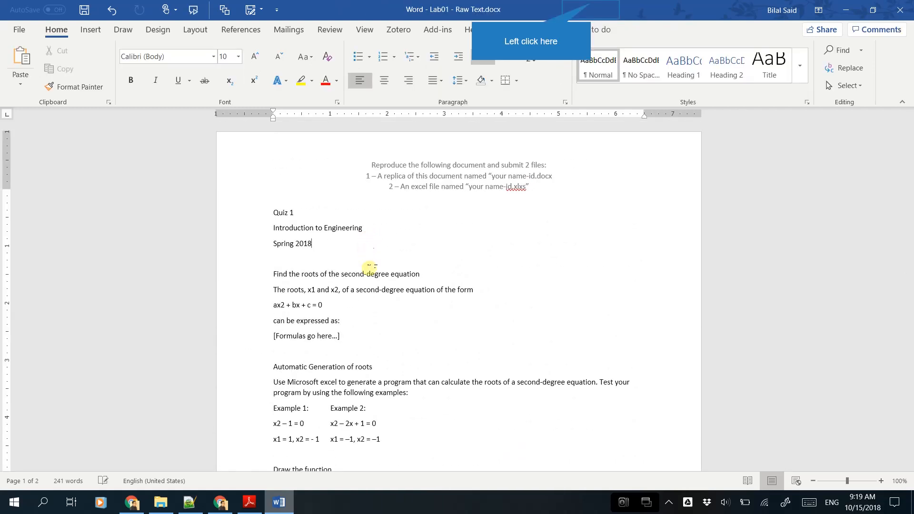
double_click(591, 6)
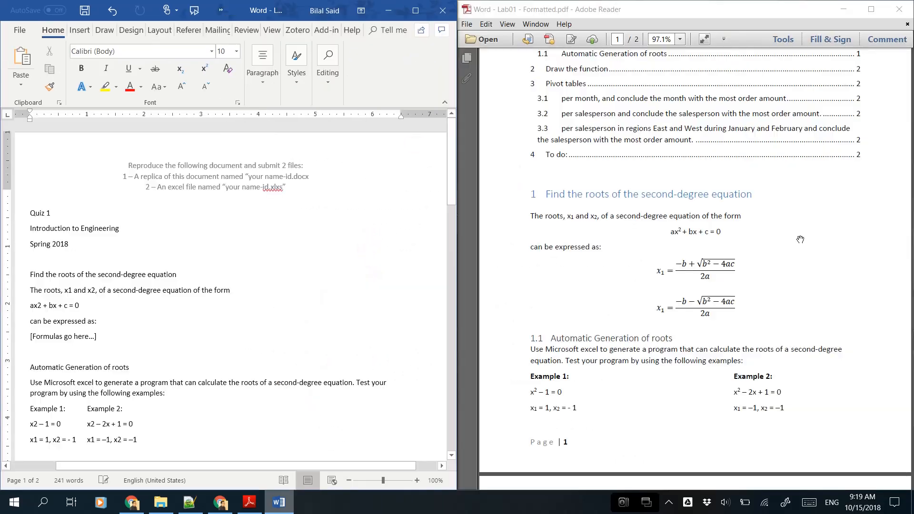
Step: Superscript the 2 in F(x) = ax2 + bx + c under "Draw the function" and centre the equation, as in the PDF
scroll(804, 277, down, 6)
scroll(804, 278, down, 3)
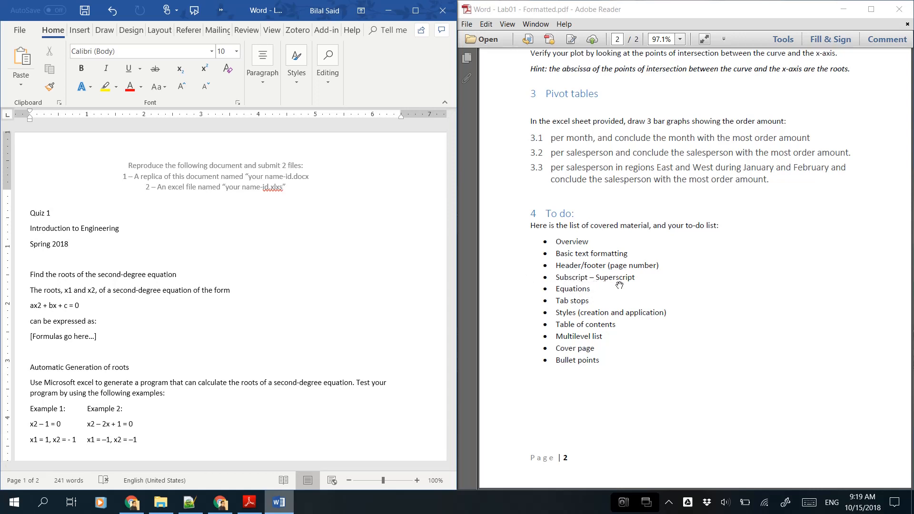
scroll(718, 309, up, 3)
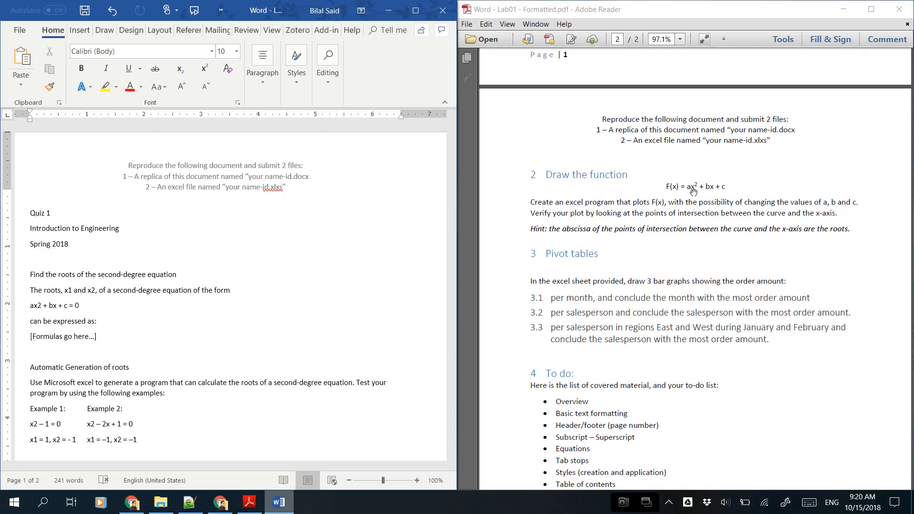
scroll(89, 280, down, 10)
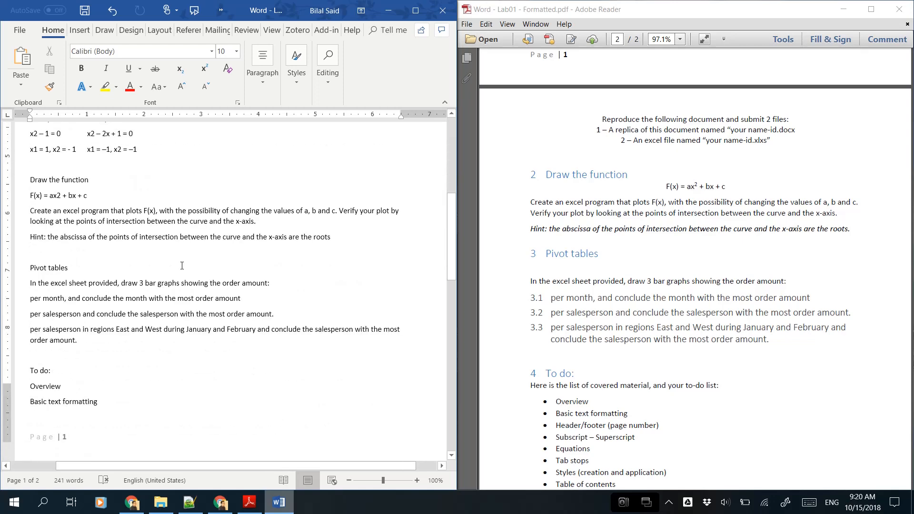
scroll(86, 305, down, 1)
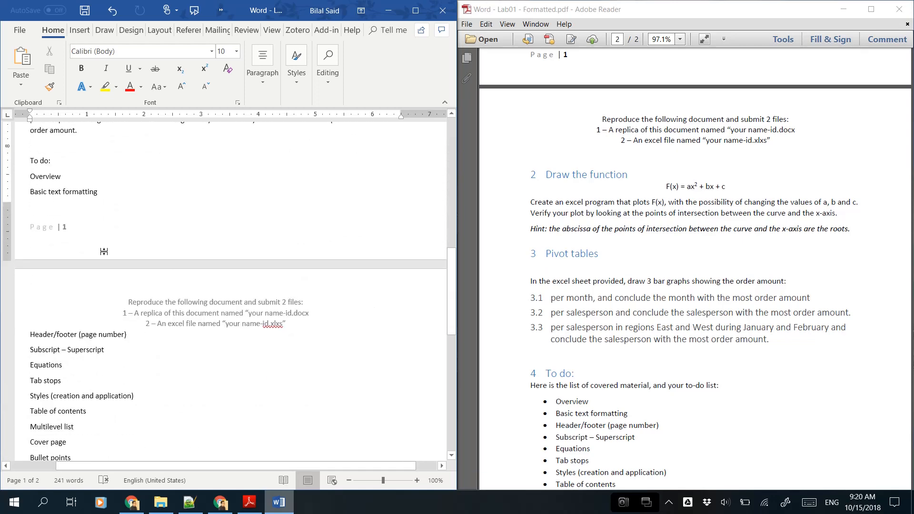
scroll(100, 262, up, 4)
click(62, 214)
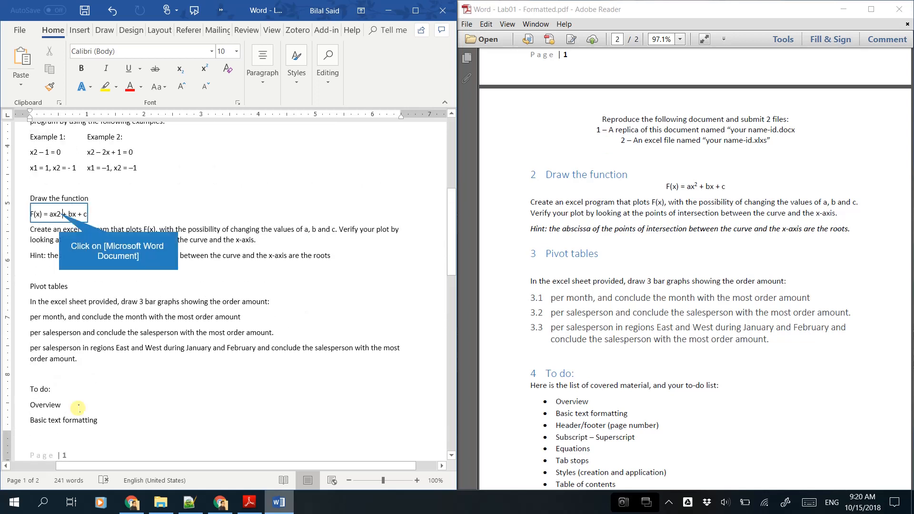
click(61, 214)
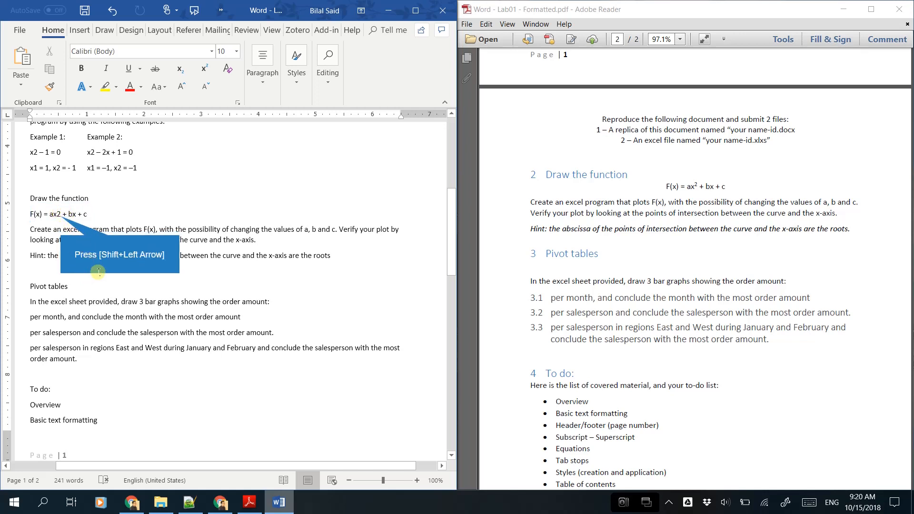
key(shift+Left)
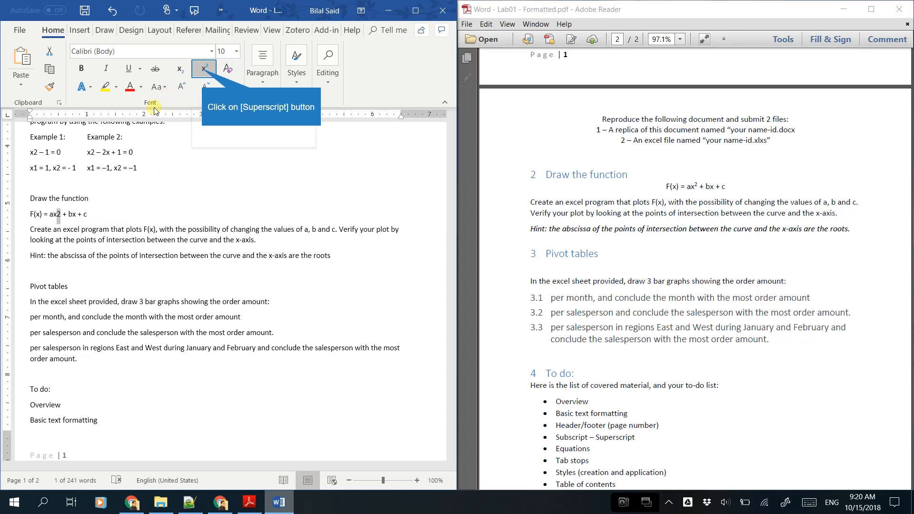
click(203, 70)
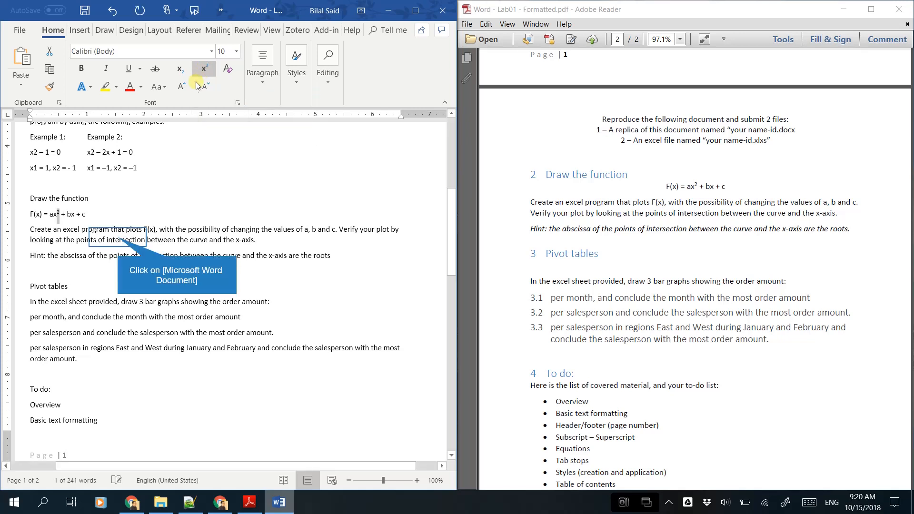
click(118, 237)
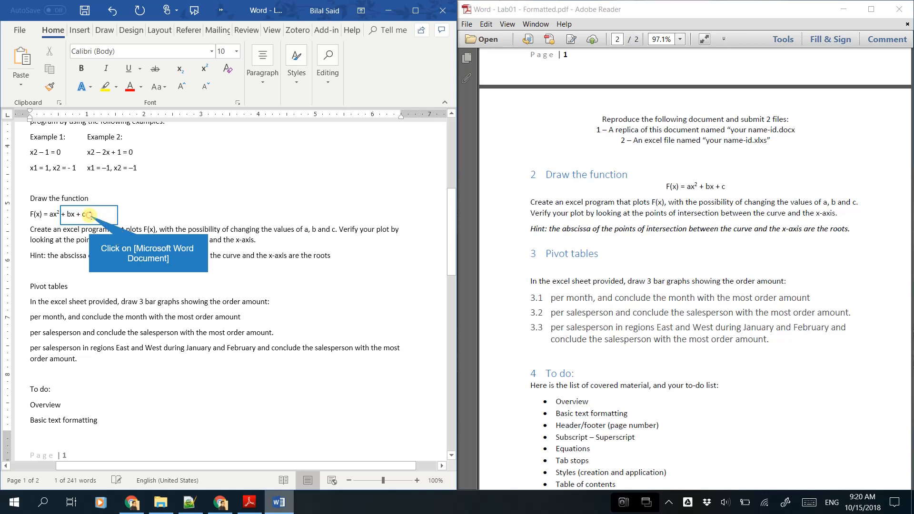
click(90, 214)
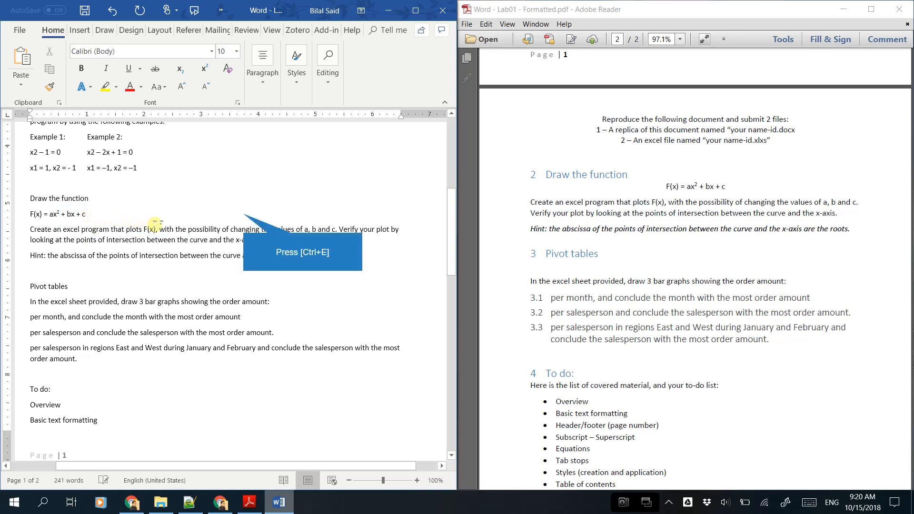
key(ctrl+e)
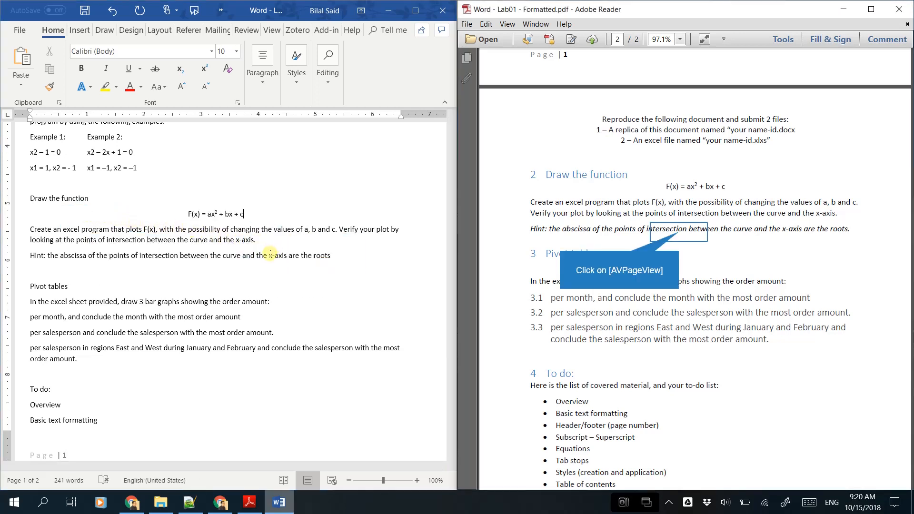
Step: Superscript the exponent 2 of the first x in the Example 1 and Example 2 equations, following the PDF
click(677, 231)
scroll(709, 227, up, 3)
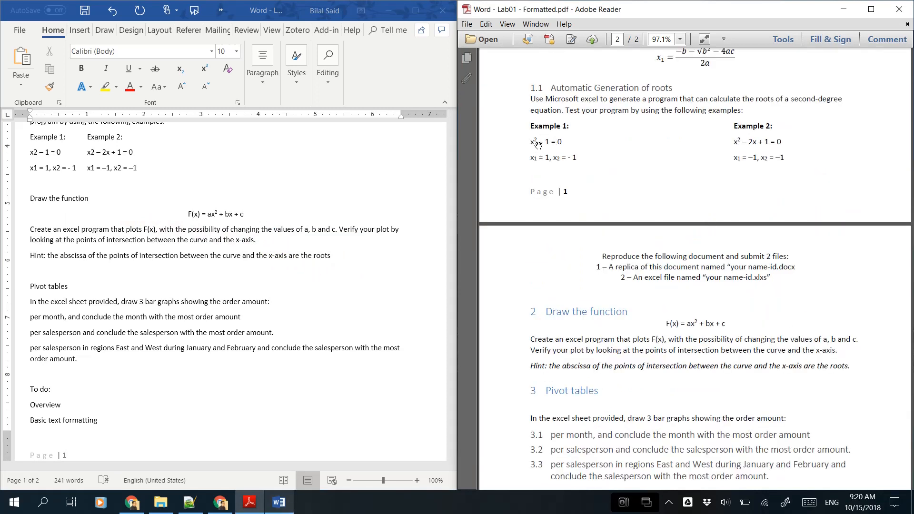
click(32, 152)
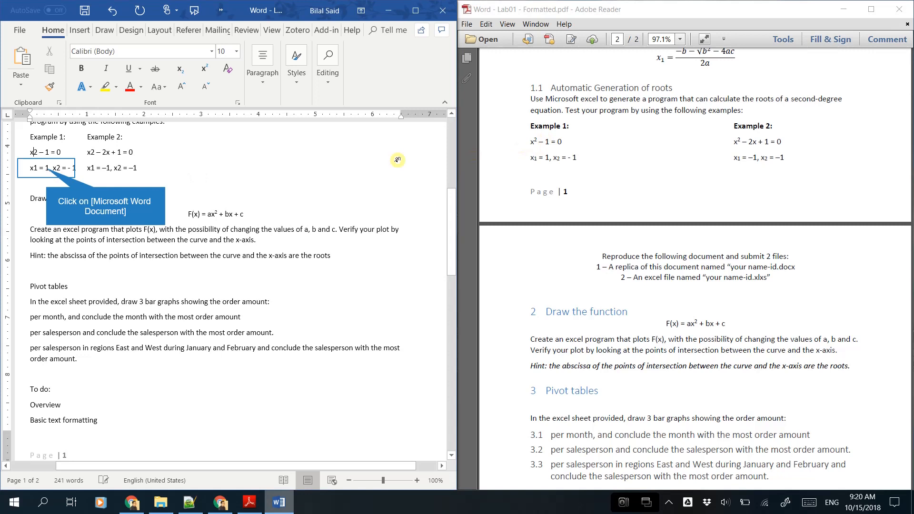
click(46, 167)
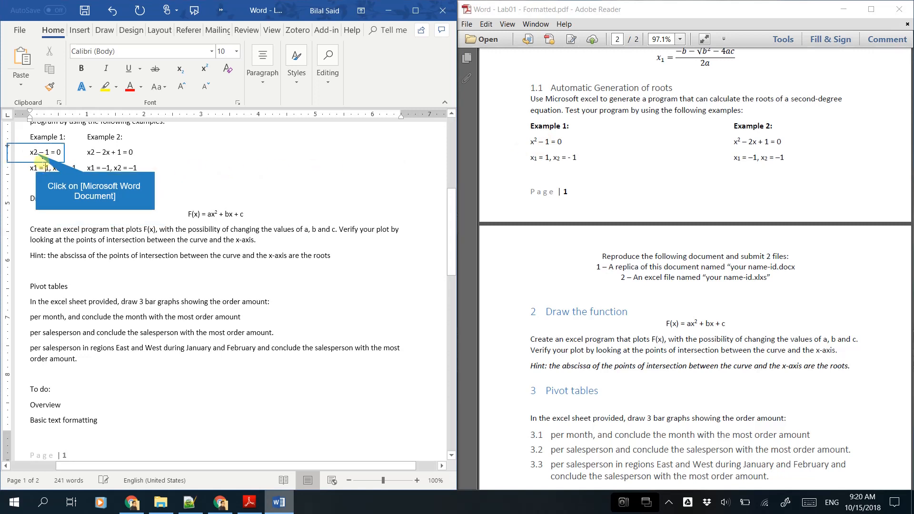
drag(33, 152, 38, 152)
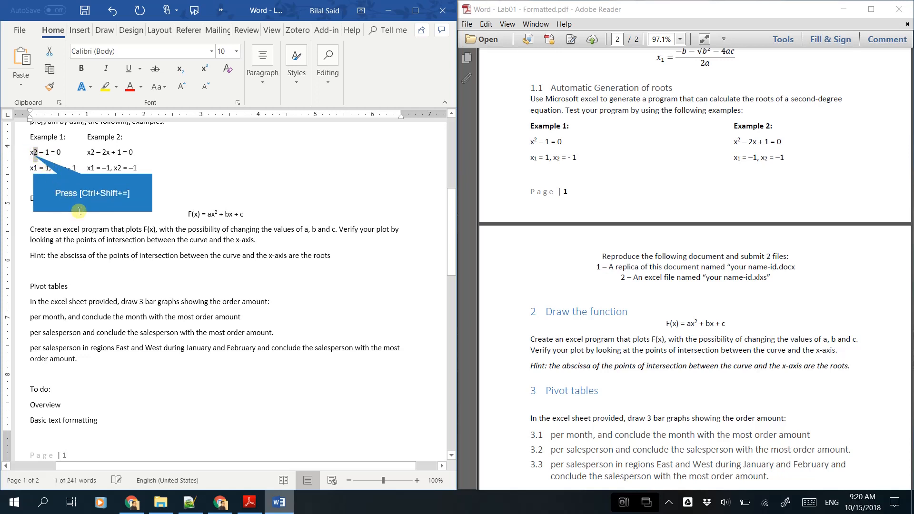
key(ctrl+shift+equal)
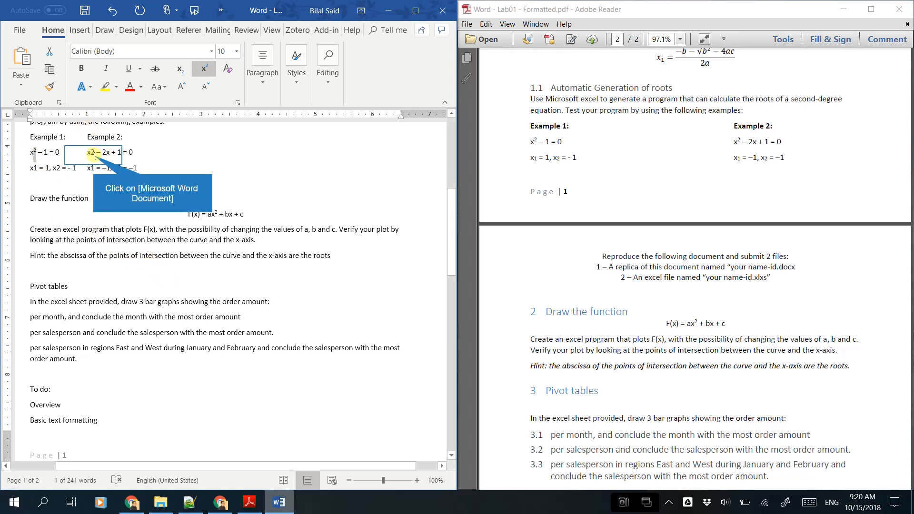
drag(90, 152, 93, 153)
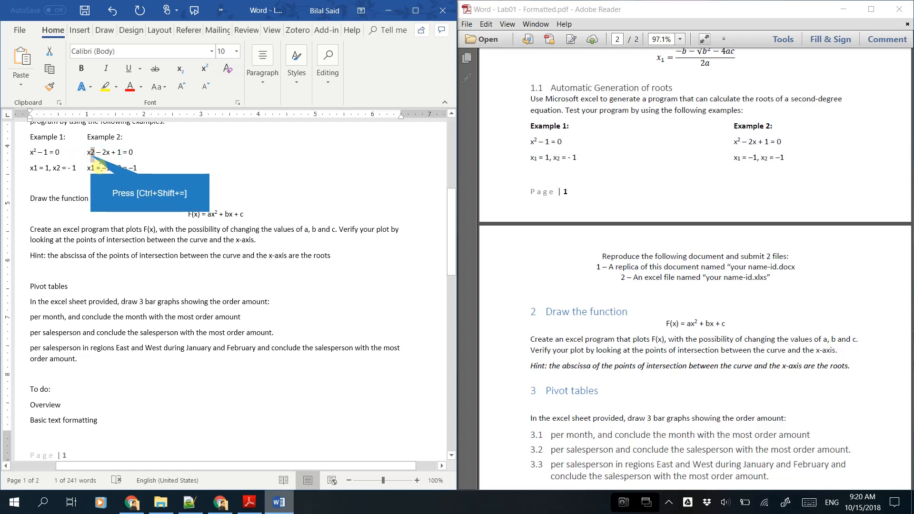
key(ctrl+shift+equal)
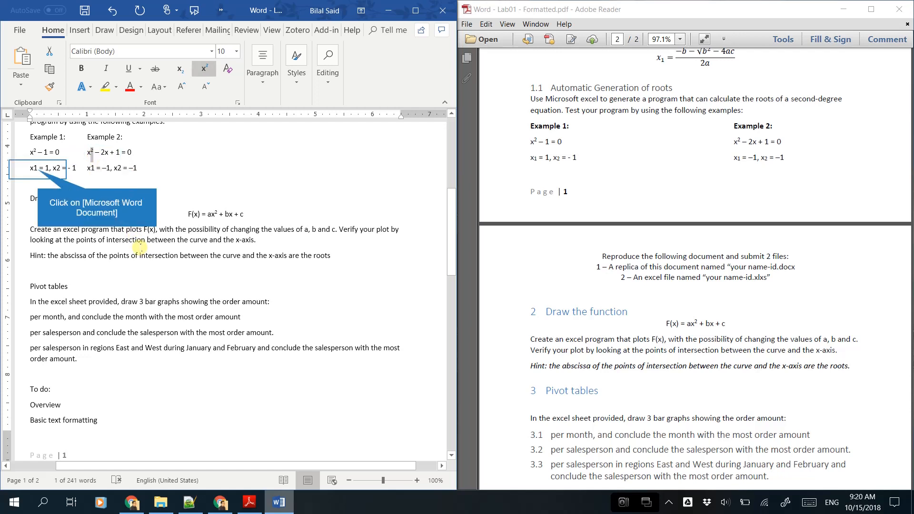
Step: Subscript the index digits 1 and 2 of x1 and x2 in the Example 1 roots
click(37, 169)
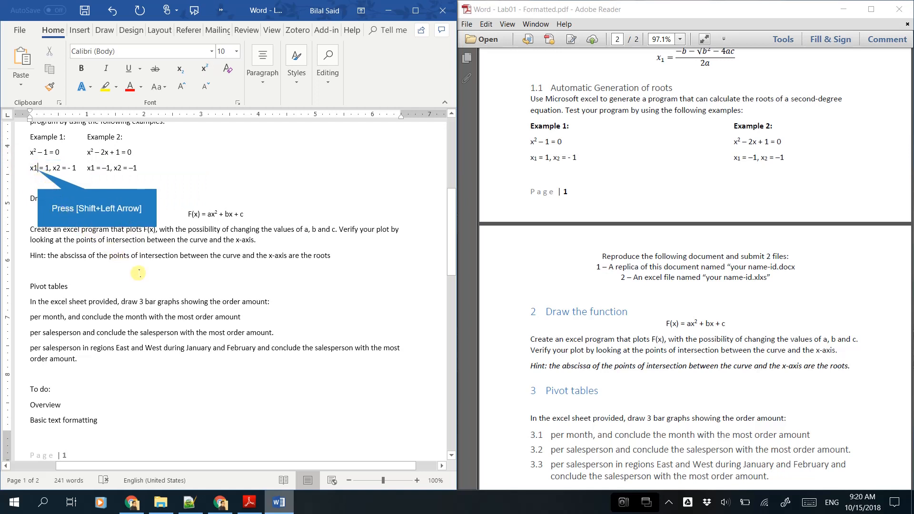
key(shift+Left)
key(ctrl+shift+equal)
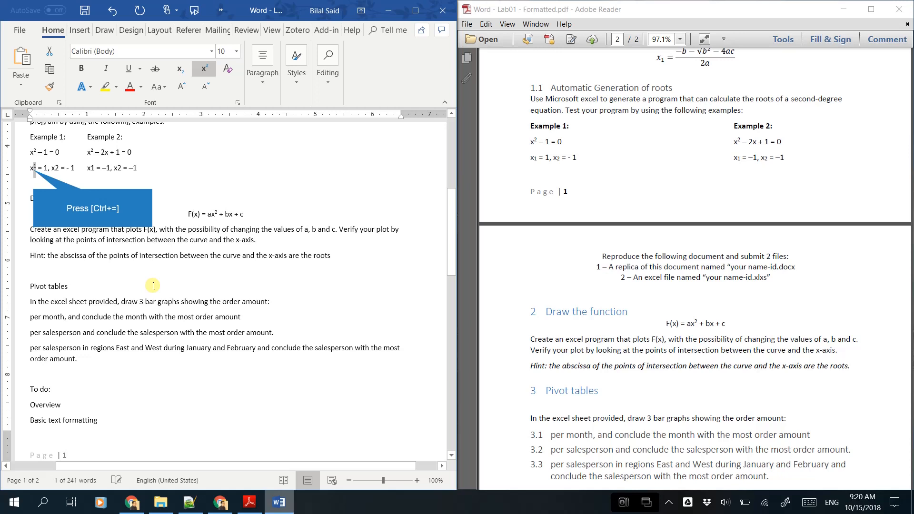
key(ctrl+equal)
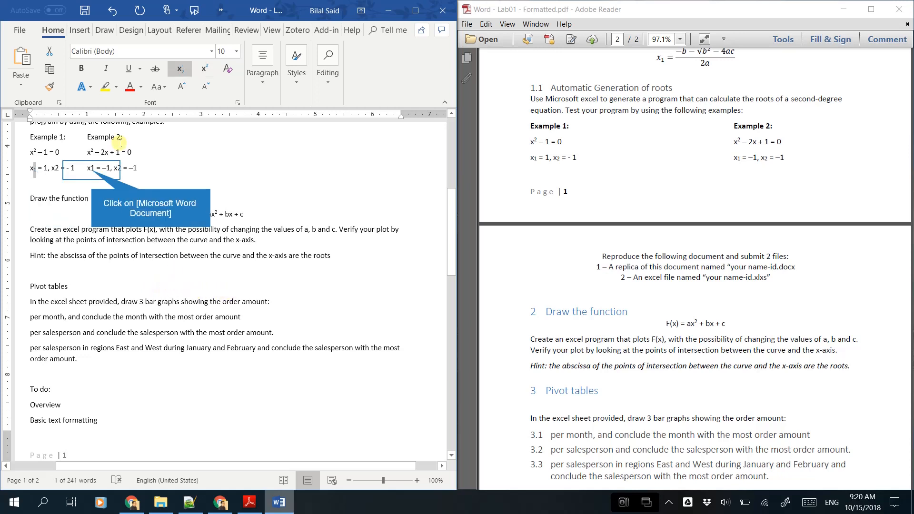
click(90, 169)
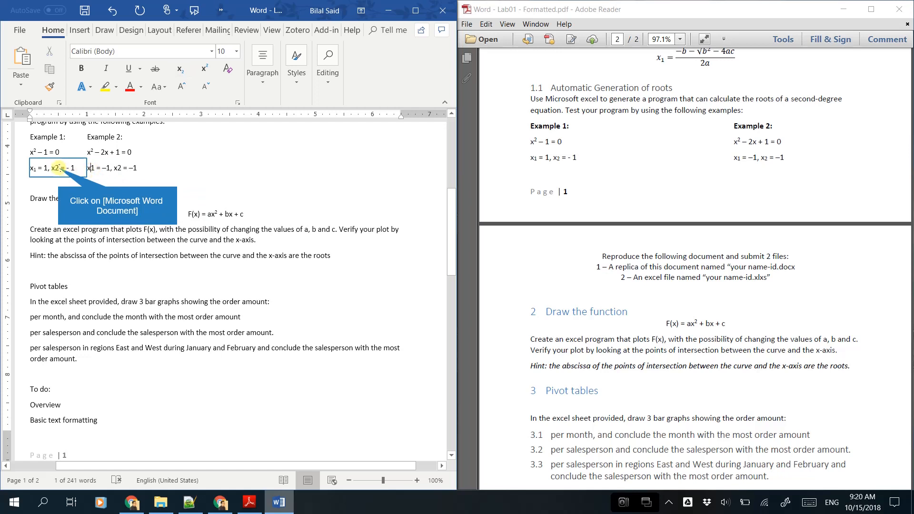
drag(58, 167, 55, 167)
key(ctrl+equal)
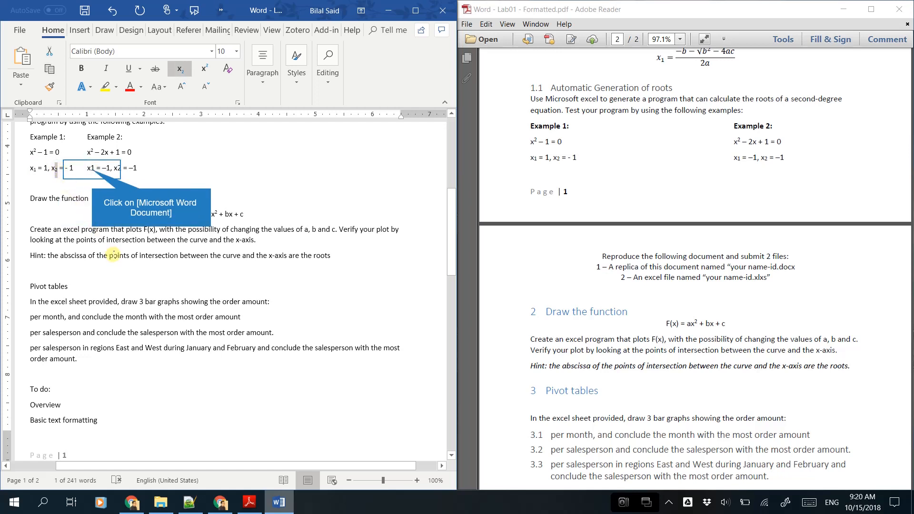
Step: Subscript the index digits 1 and 2 of x1 and x2 in the Example 2 roots, then deselect the text
click(92, 168)
key(shift+Left)
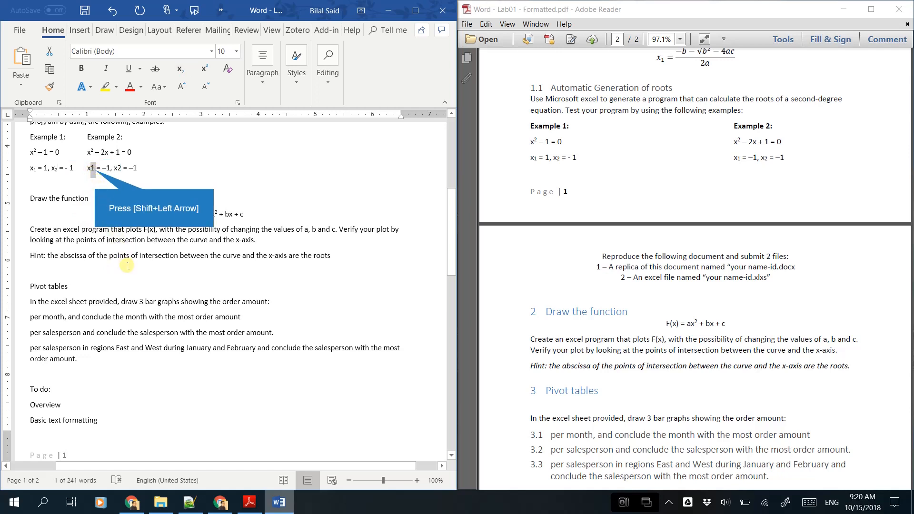
key(ctrl+equal)
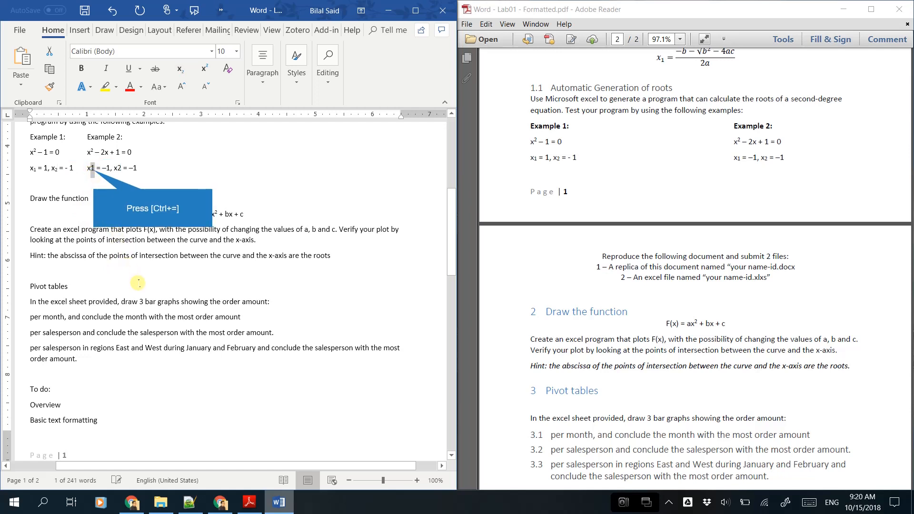
key(ctrl+equal)
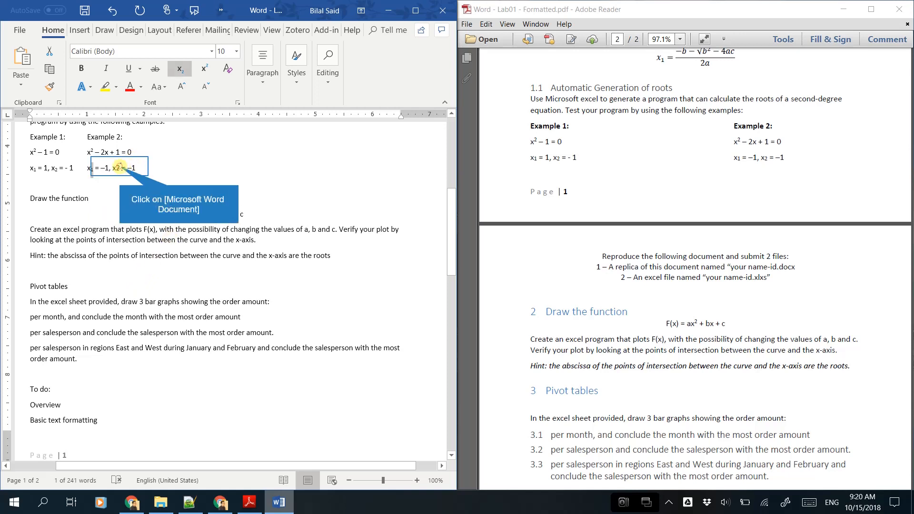
drag(120, 166, 116, 173)
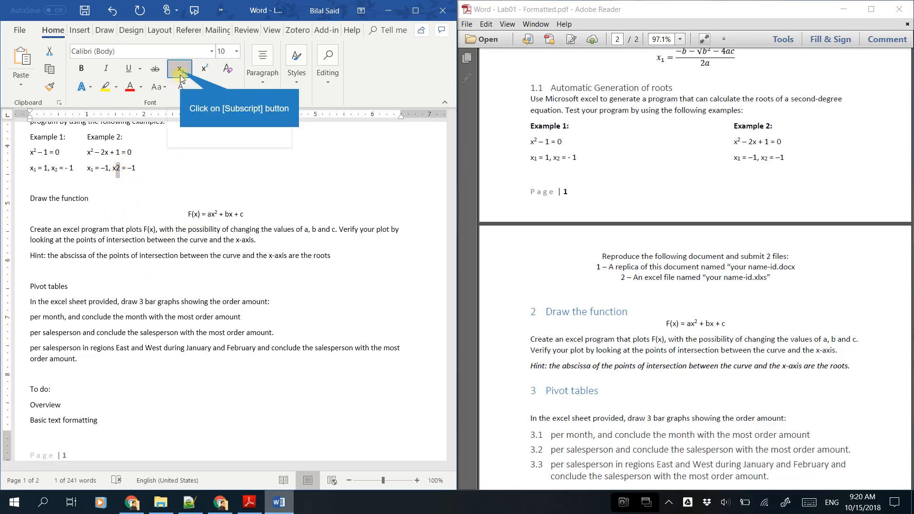
click(178, 71)
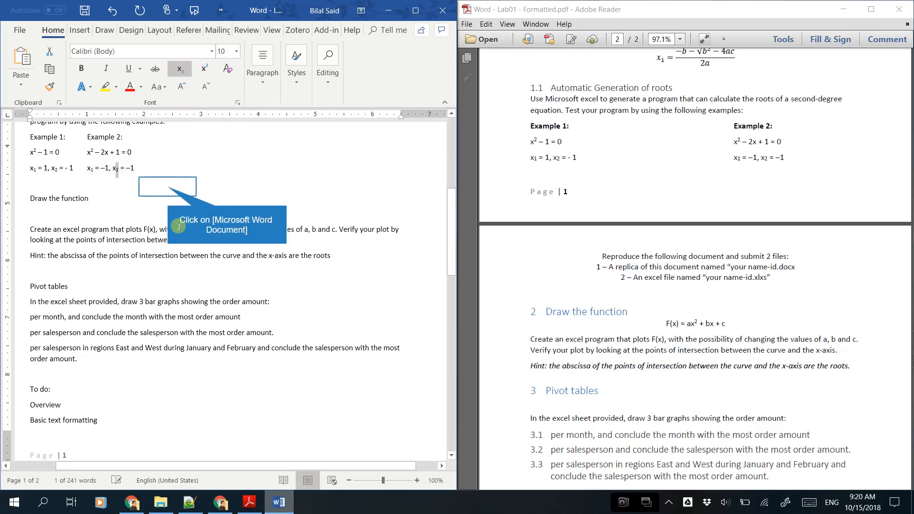
click(168, 185)
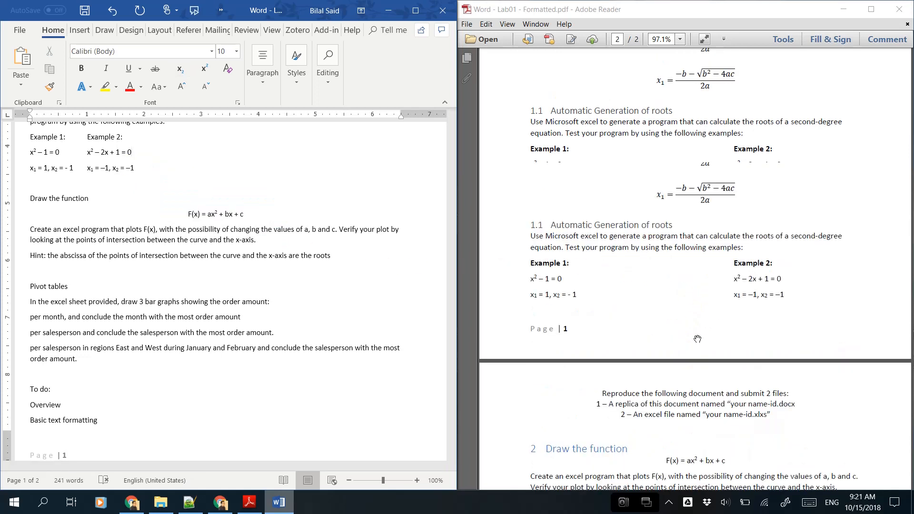
Step: Superscript the 2 in ax2 + bx + c = 0 under "Find the roots of the second-degree equation" and centre the equation, as in the PDF
scroll(698, 339, up, 3)
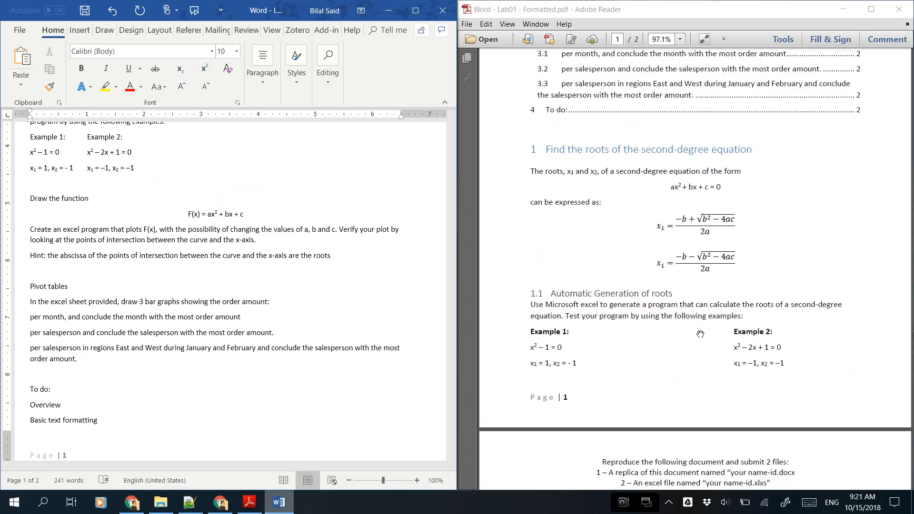
scroll(183, 260, up, 3)
scroll(183, 260, up, 6)
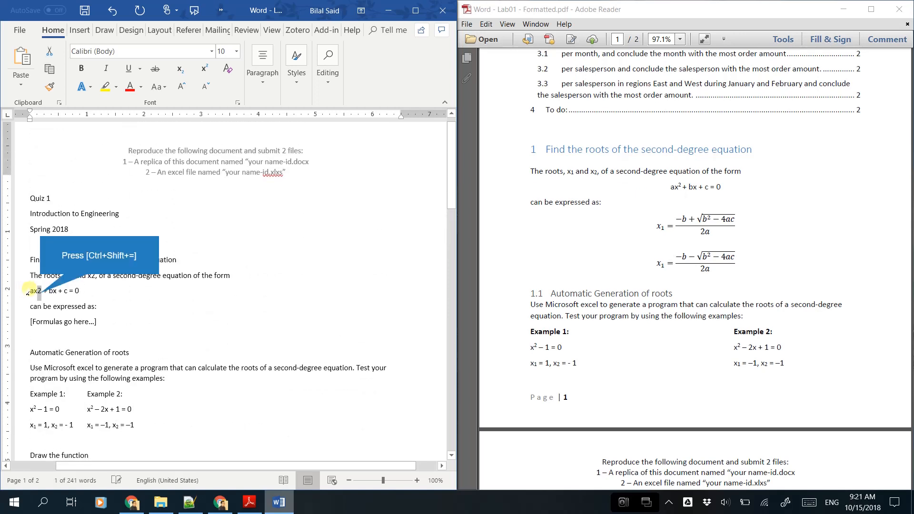
drag(37, 291, 42, 291)
key(ctrl+shift+=)
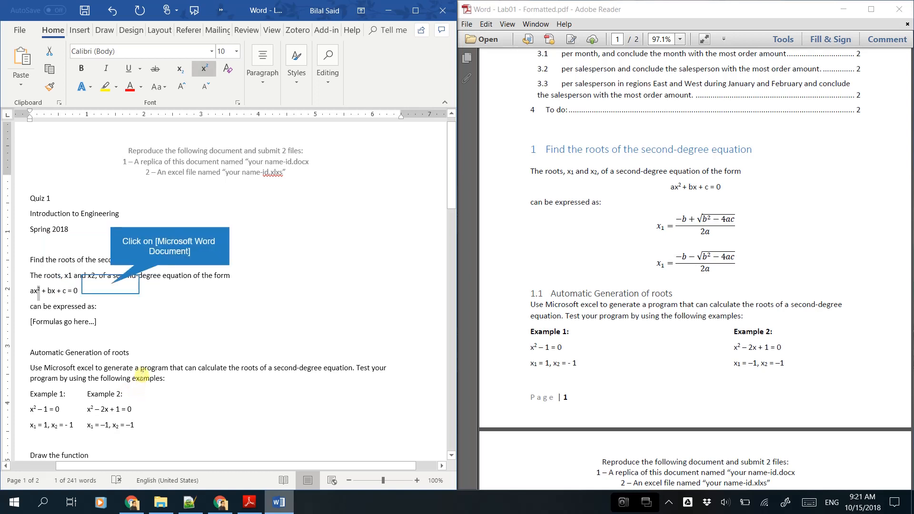
click(111, 284)
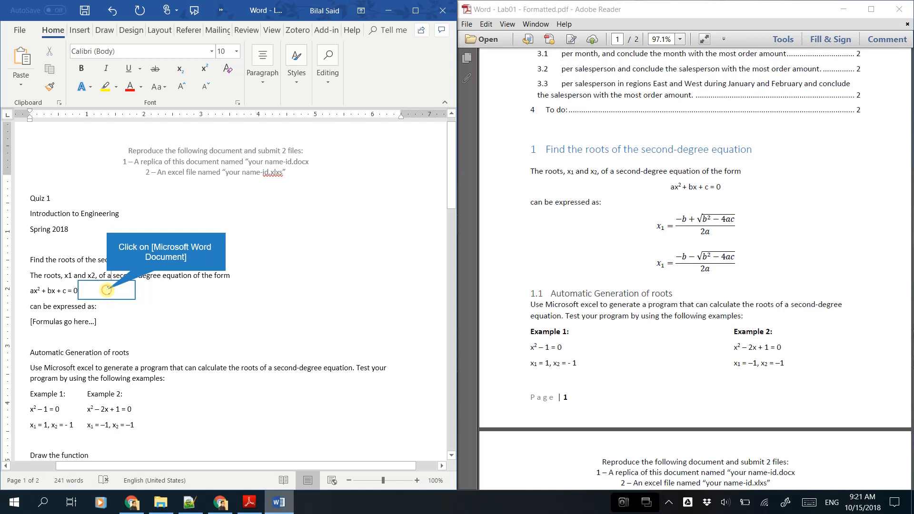
click(106, 290)
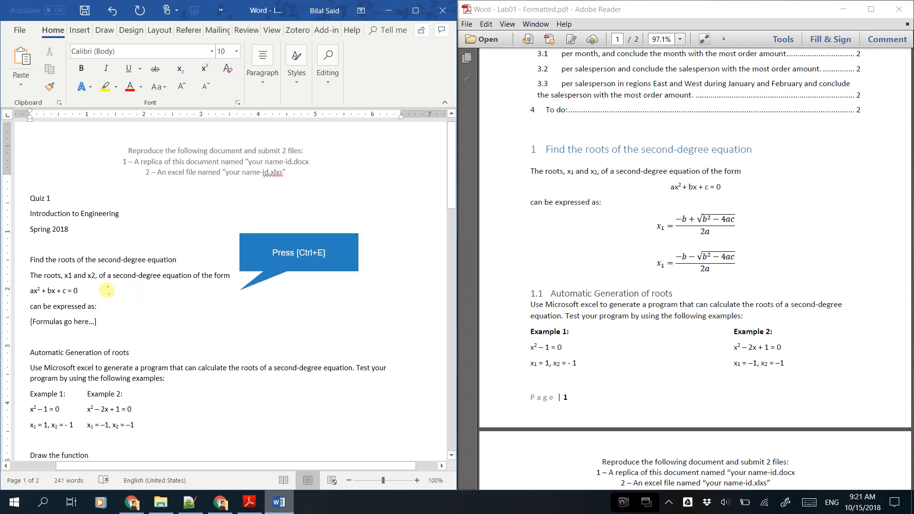
key(ctrl+e)
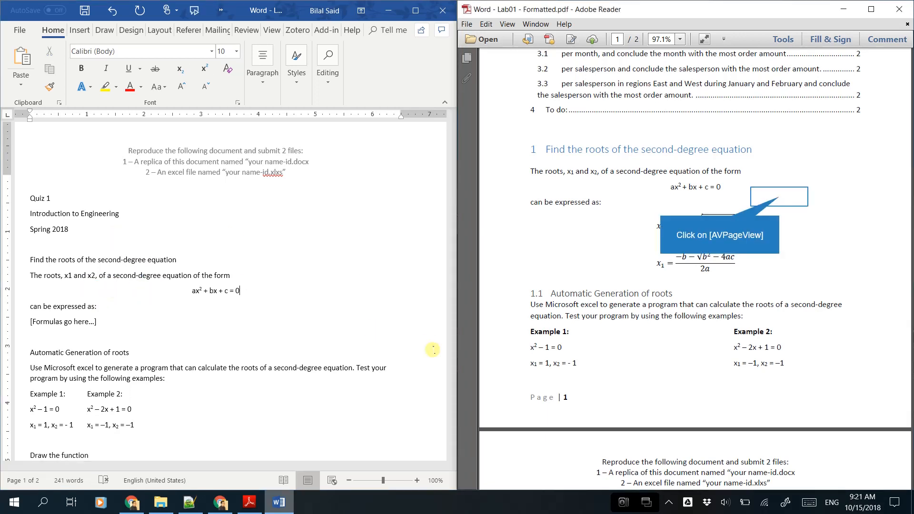
Step: Check the rest of the formatted PDF in Adobe Reader down to the To do list, and maximize the Word document window
click(779, 196)
scroll(731, 176, down, 2)
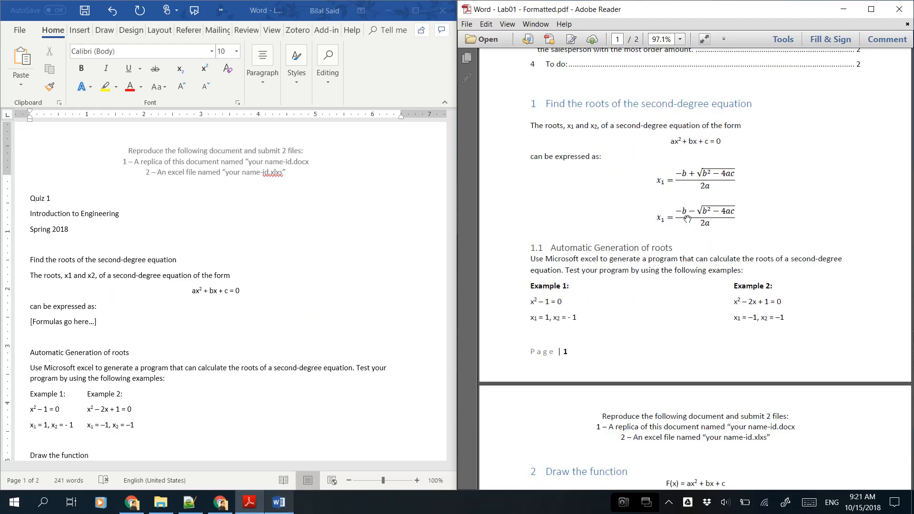
scroll(687, 218, down, 15)
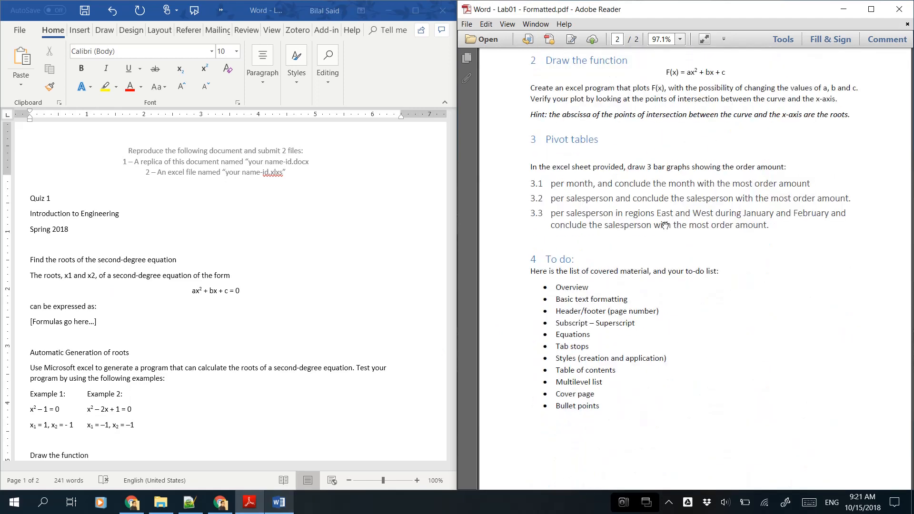
scroll(665, 225, down, 1)
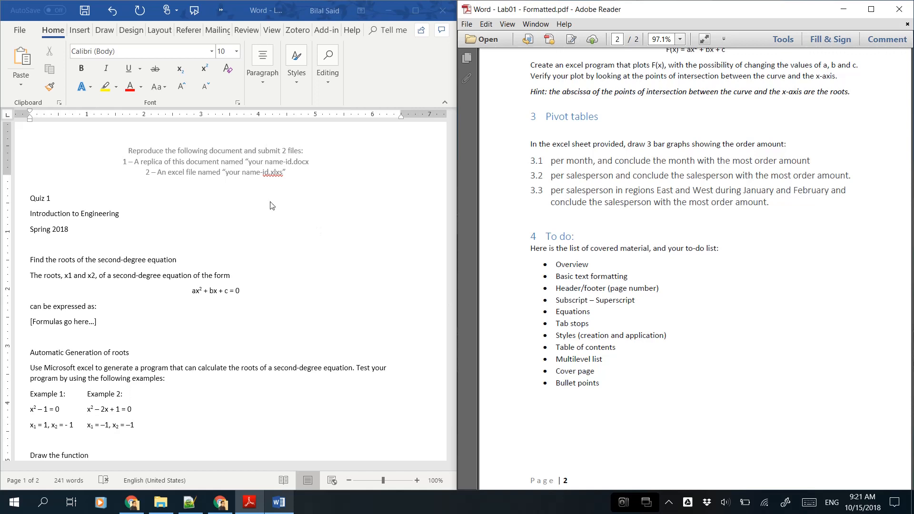
click(269, 215)
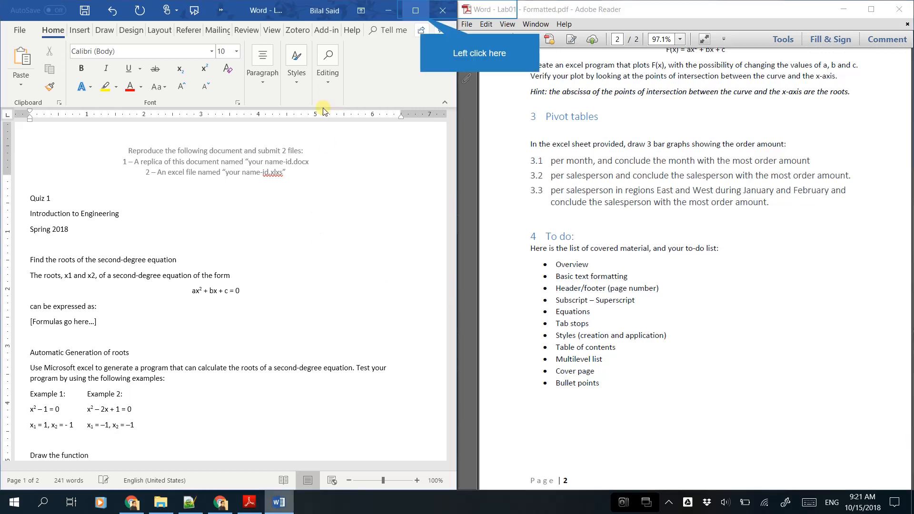
click(420, 16)
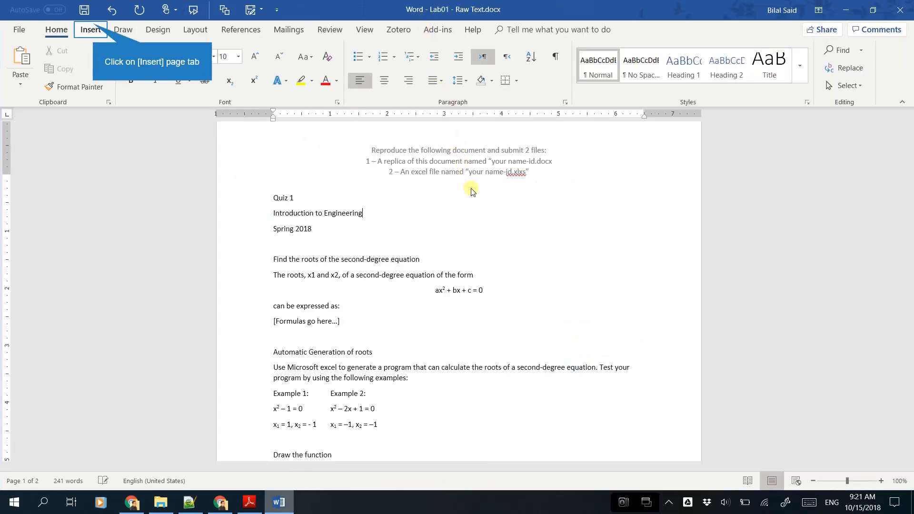
Step: Replace the "[Formulas go here…]" placeholder below "can be expressed as:" with a new blank equation
click(94, 27)
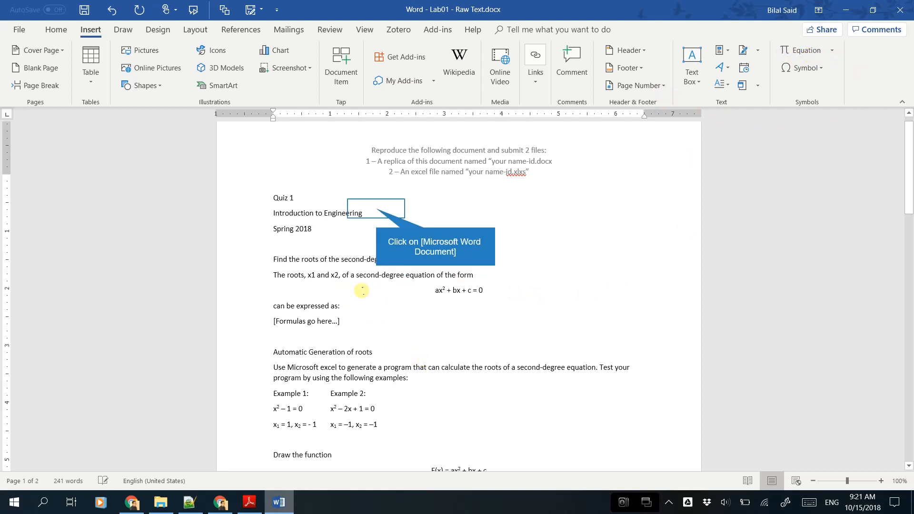
click(375, 209)
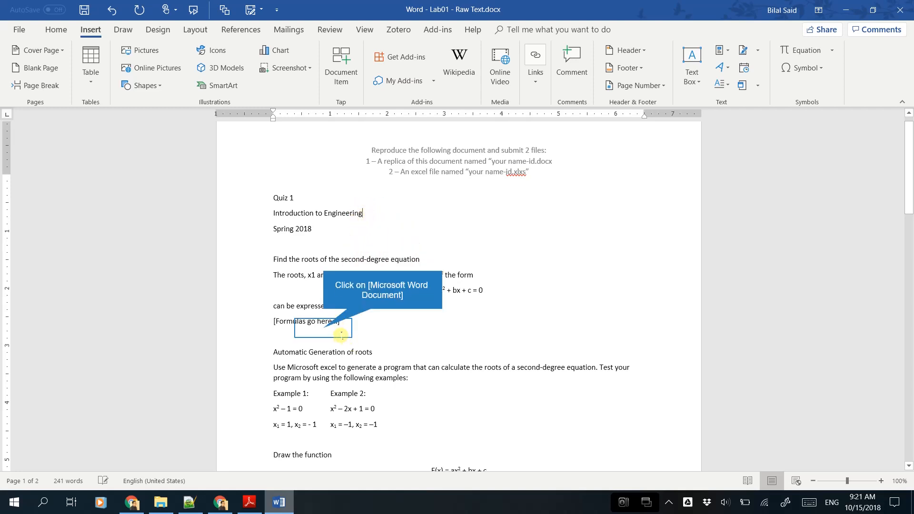
click(323, 328)
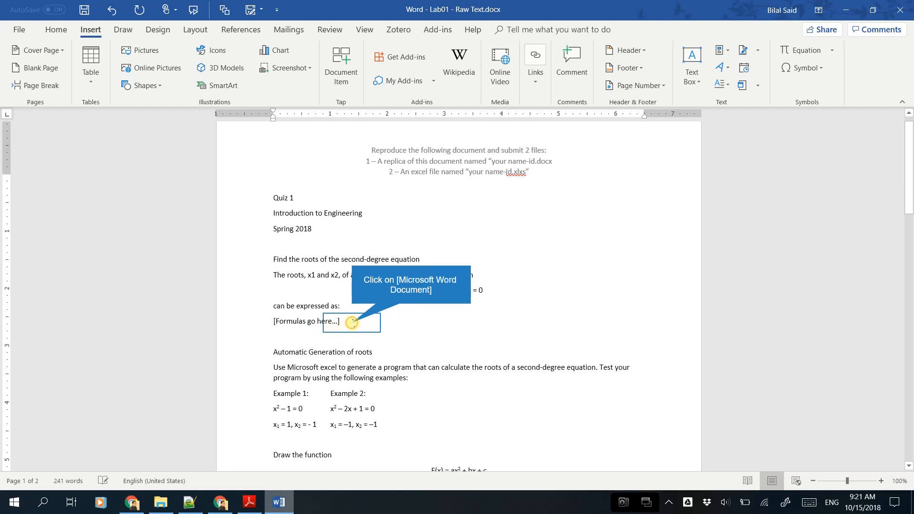
click(349, 323)
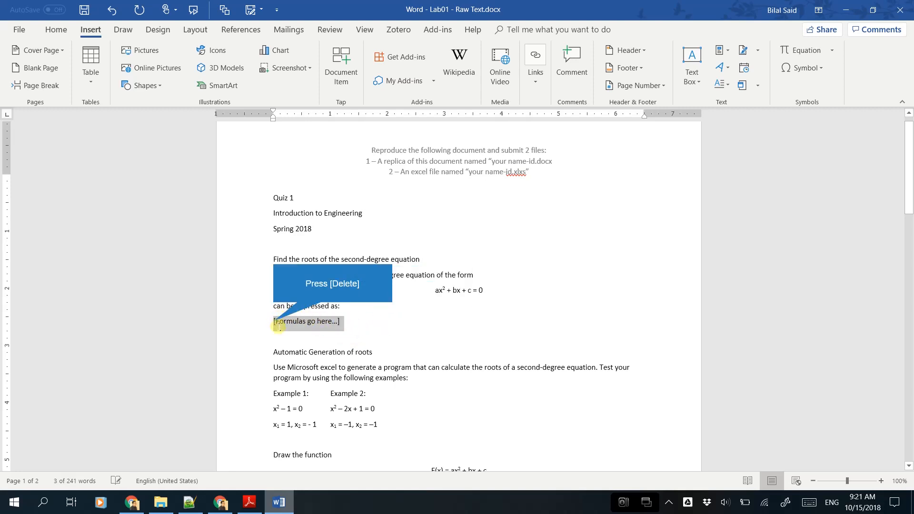
key(Delete)
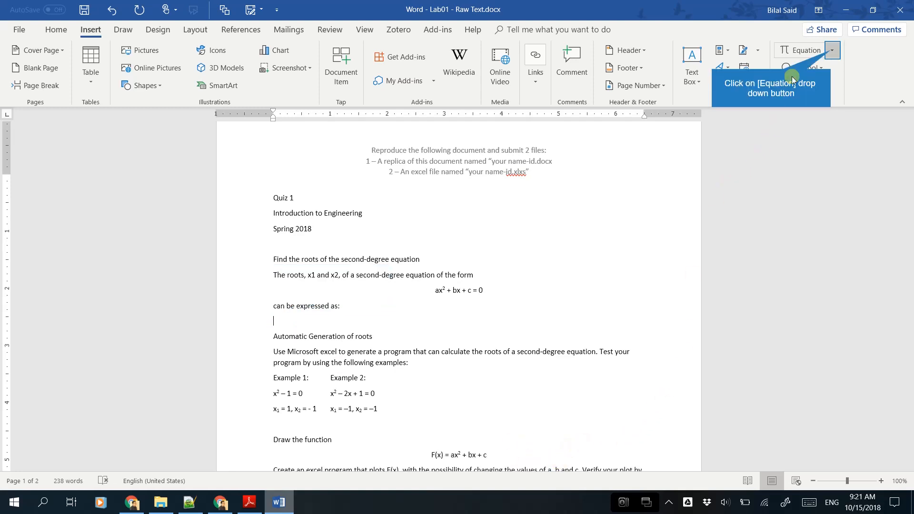
click(832, 53)
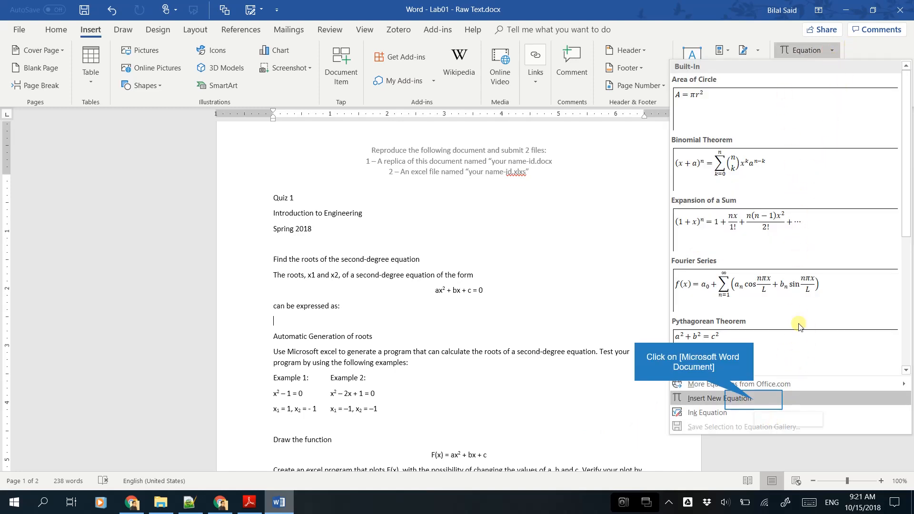
click(754, 401)
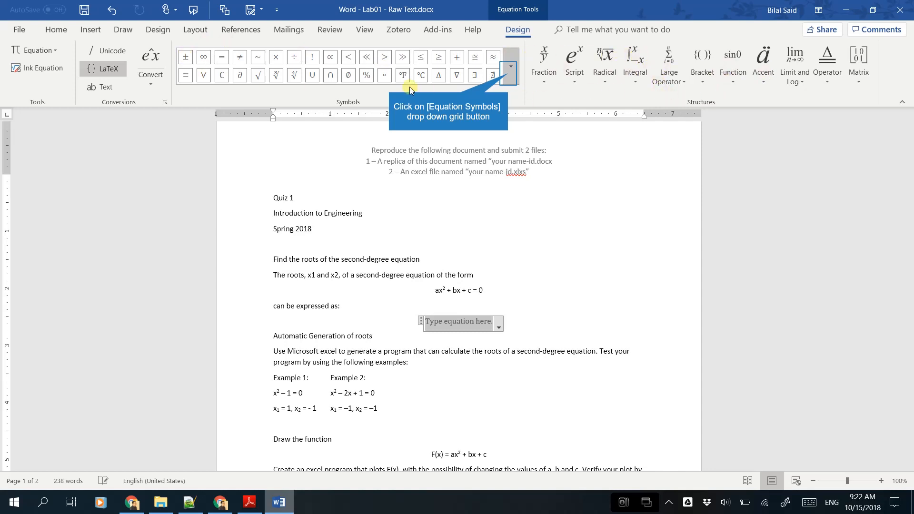
Step: Look up the first root formula in the PDF in Adobe Reader, and return to the blank equation in Word
click(510, 77)
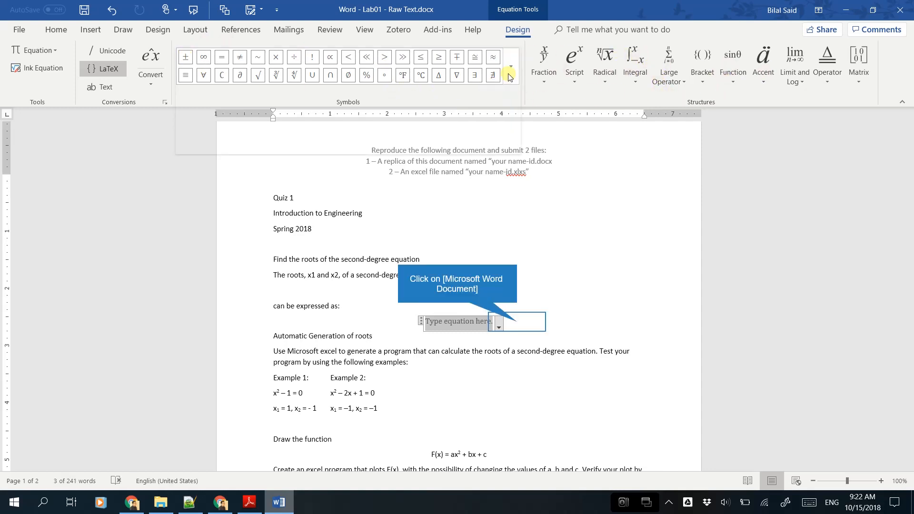
click(518, 323)
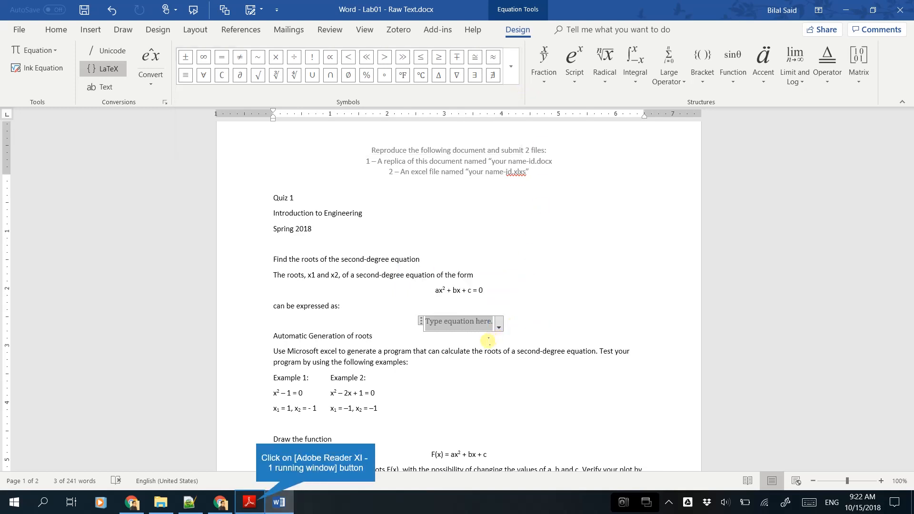
click(250, 502)
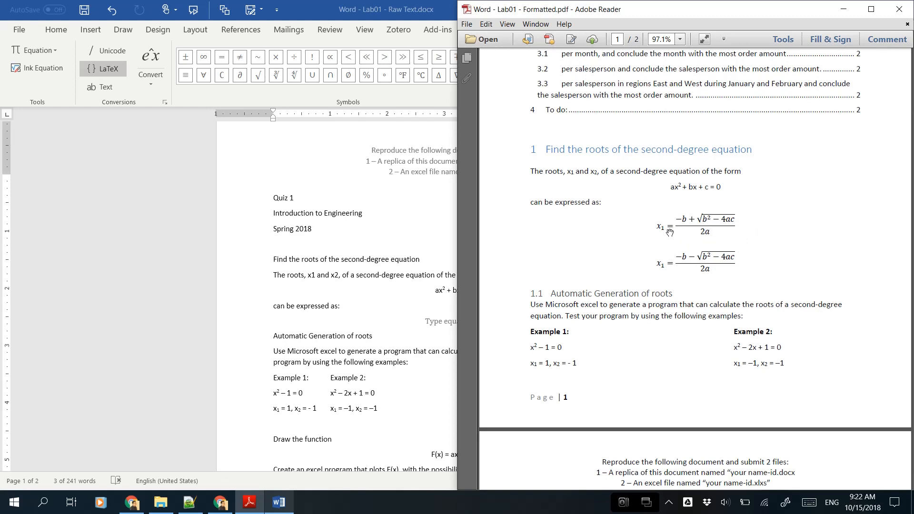
click(448, 305)
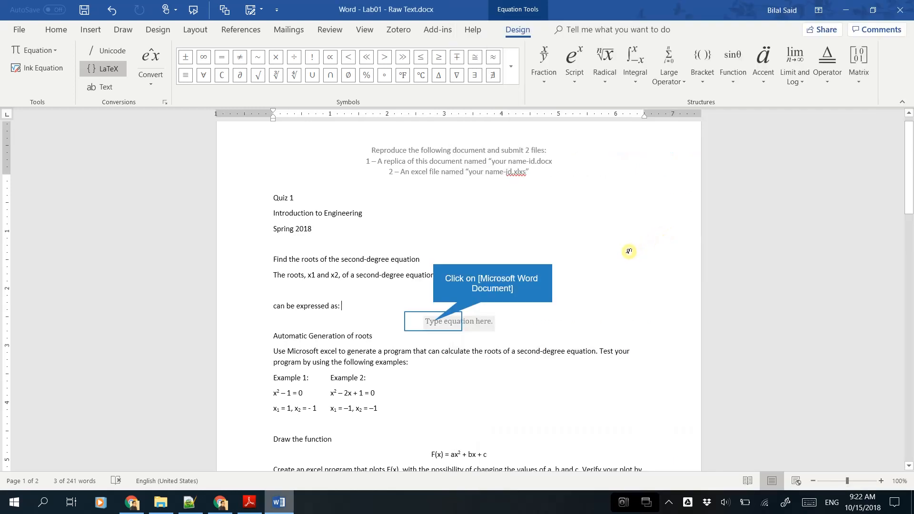
click(428, 323)
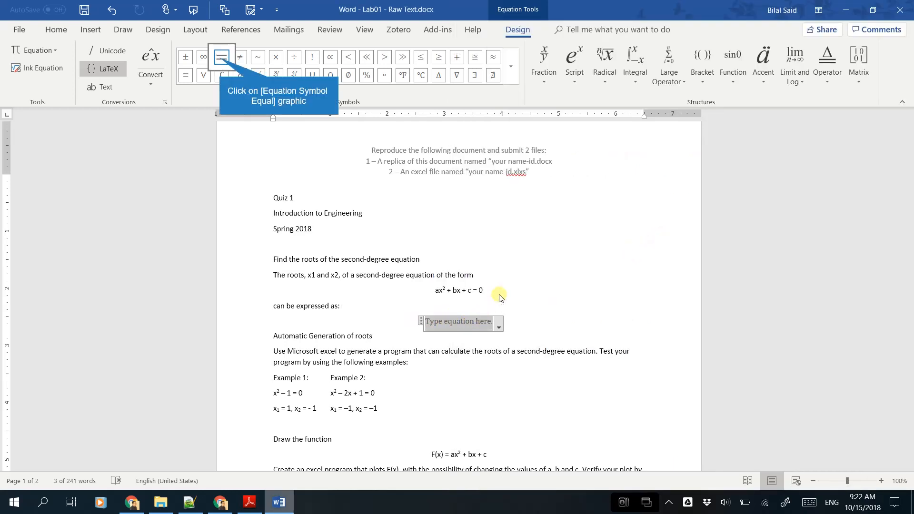
Step: Enter an equals sign in the blank equation and put an x before it
click(221, 58)
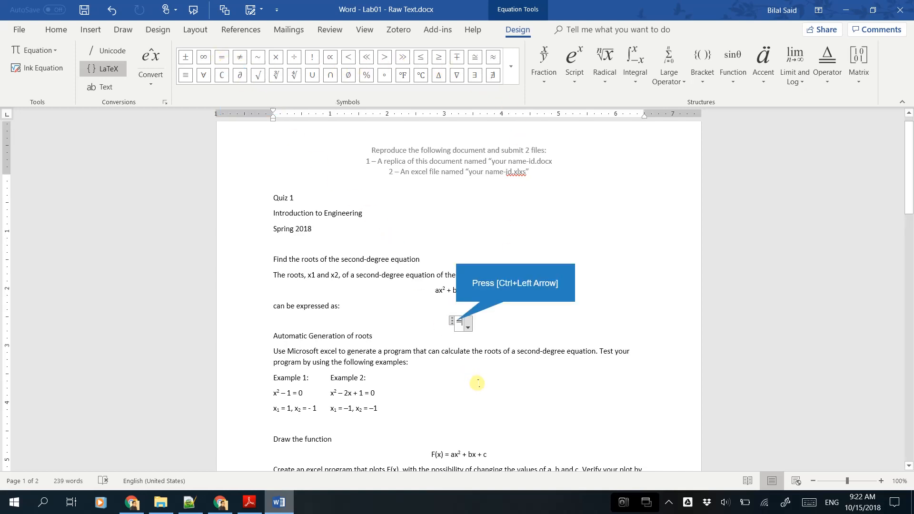
key(ctrl+Left)
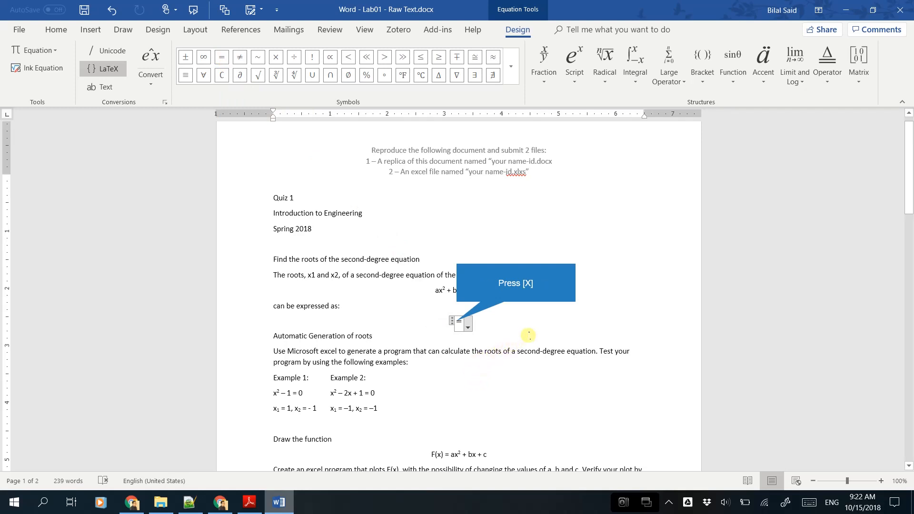
text(x)
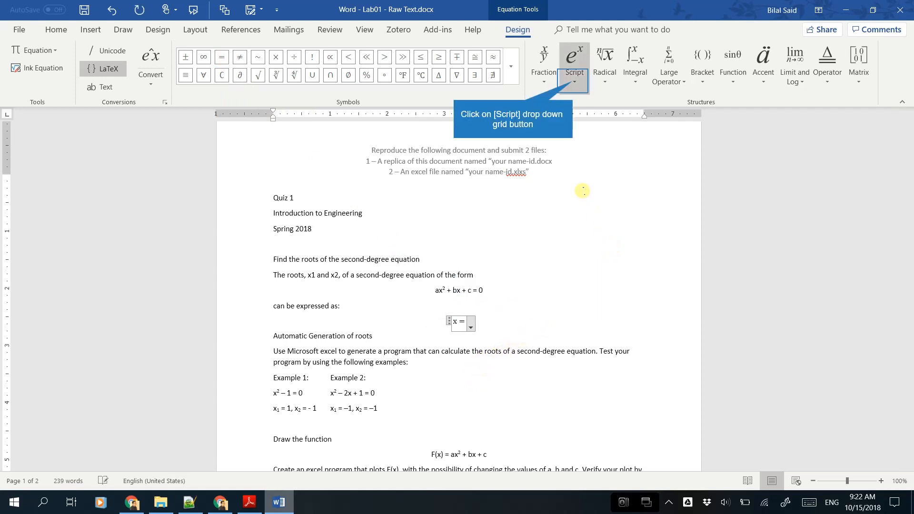
Step: Insert a subscript structure before the equals sign, remove the loose x, and fill the structure with base x and subscript 1
click(574, 81)
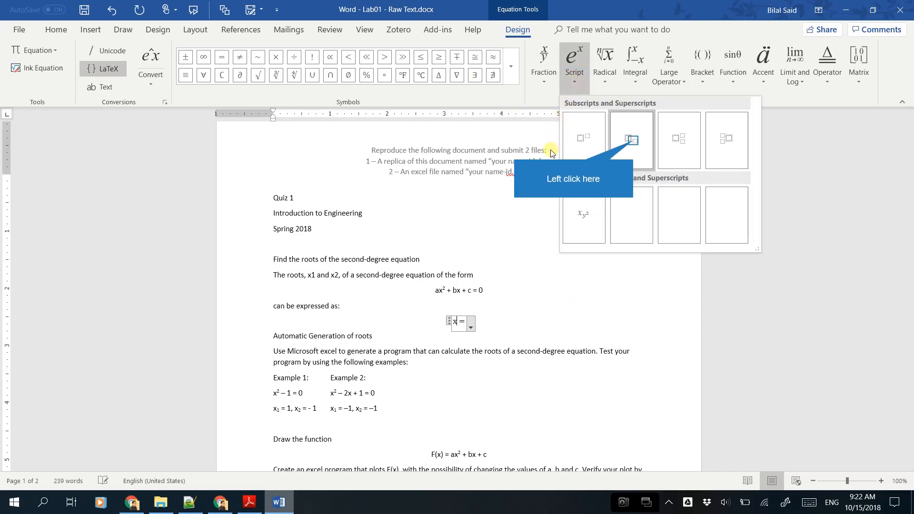
click(633, 140)
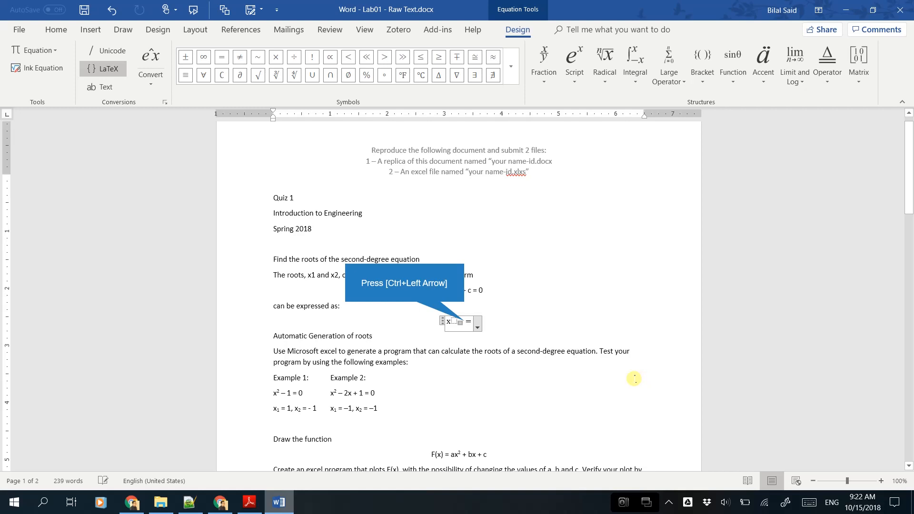
key(ctrl+Left)
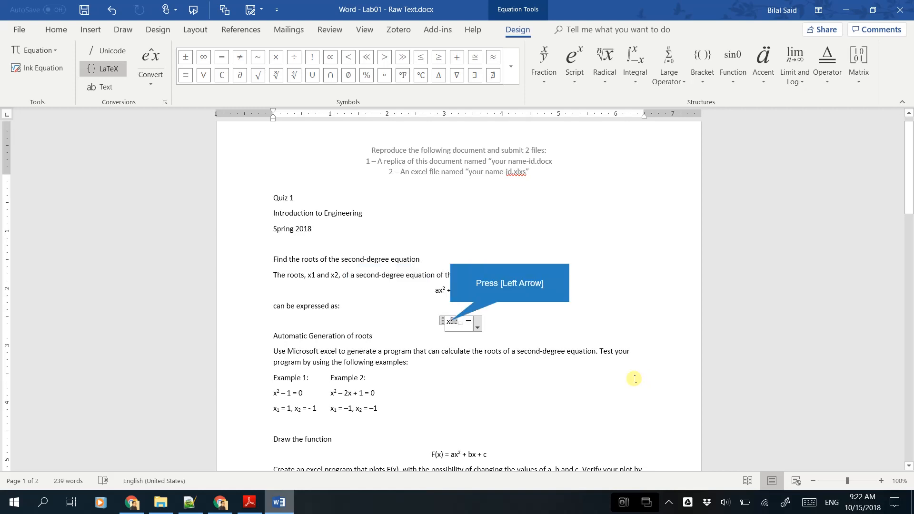
key(Left)
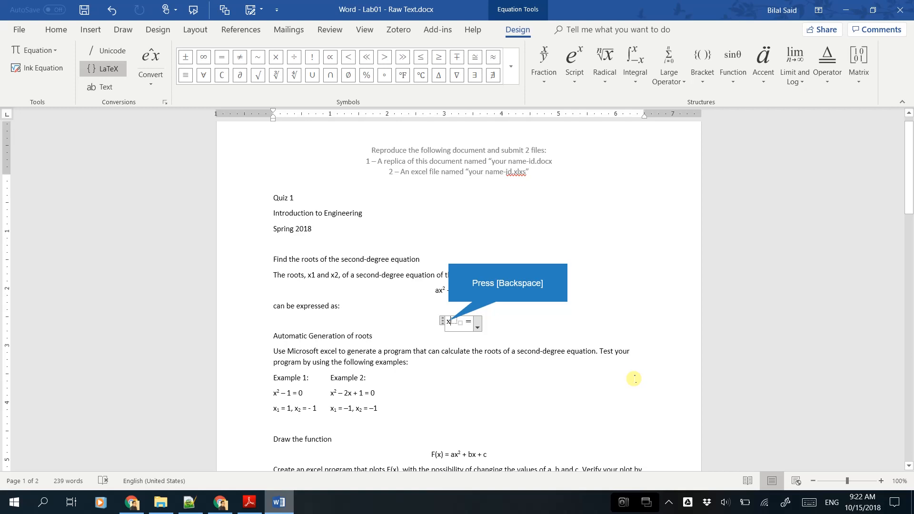
key(BackSpace)
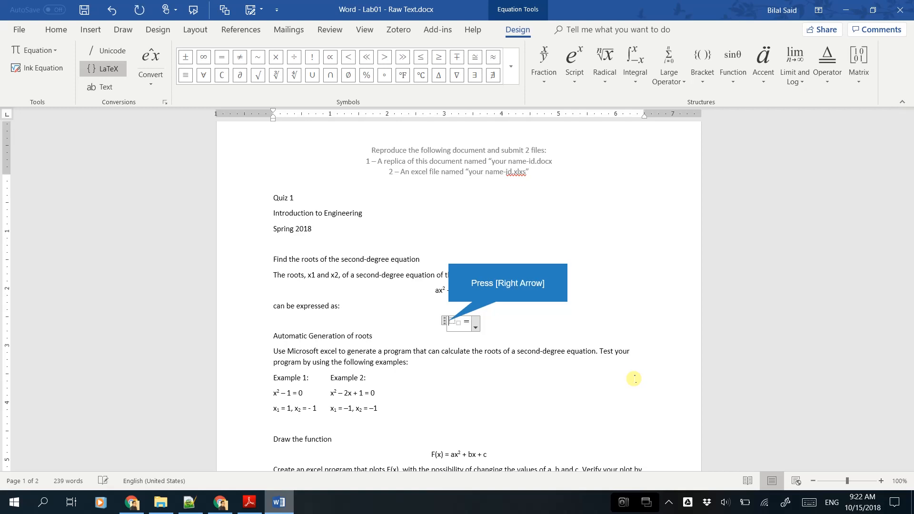
key(Right)
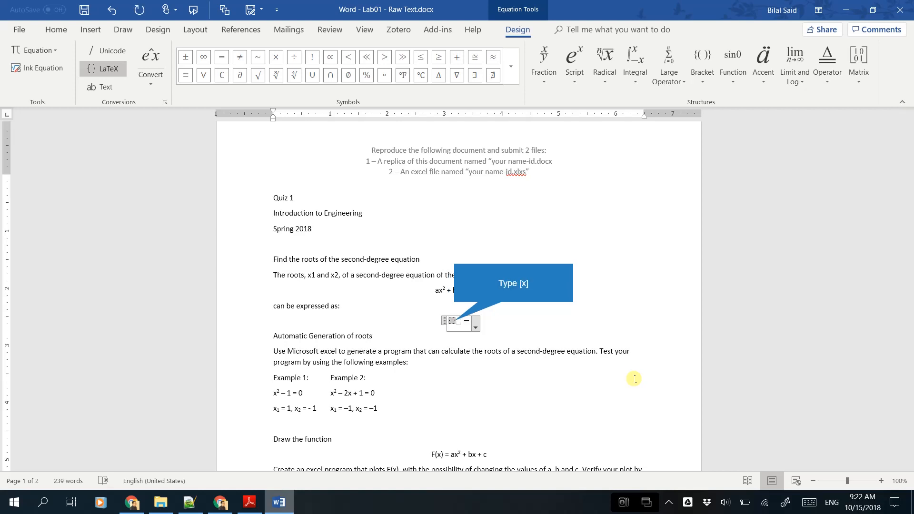
text(x)
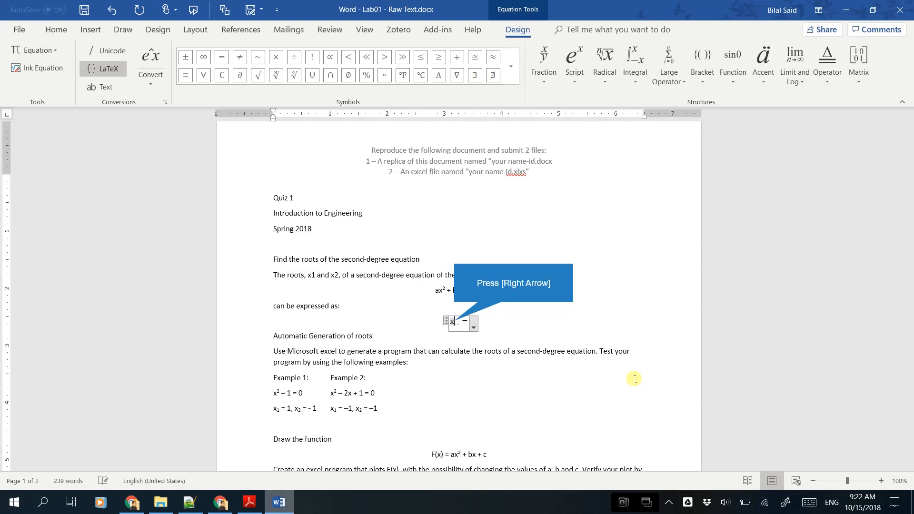
key(Right)
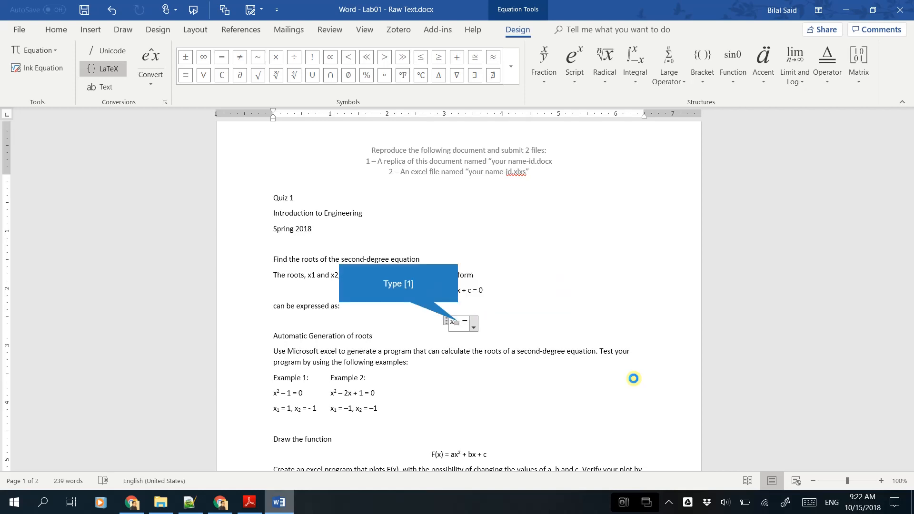
text(1)
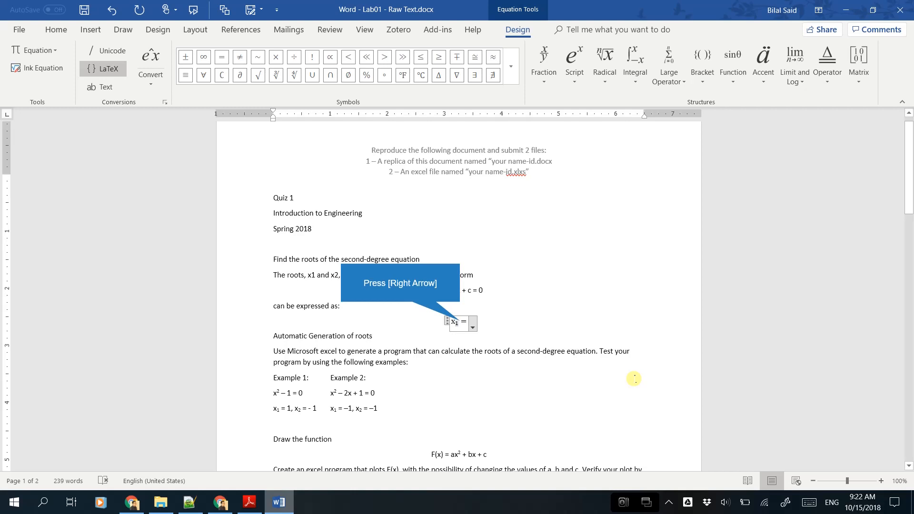
Step: Check the first root formula in the PDF in Adobe Reader, and insert an empty stacked fraction after the equals sign in Word
key(Right)
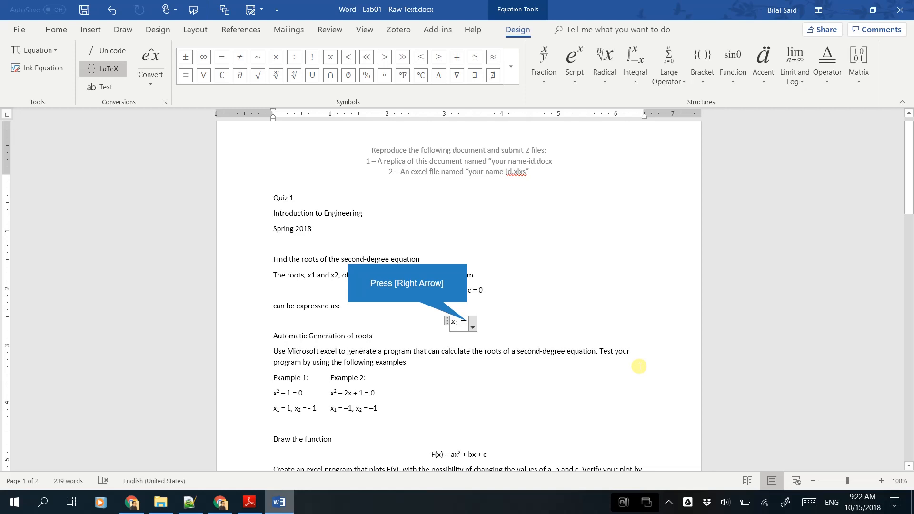
key(Right)
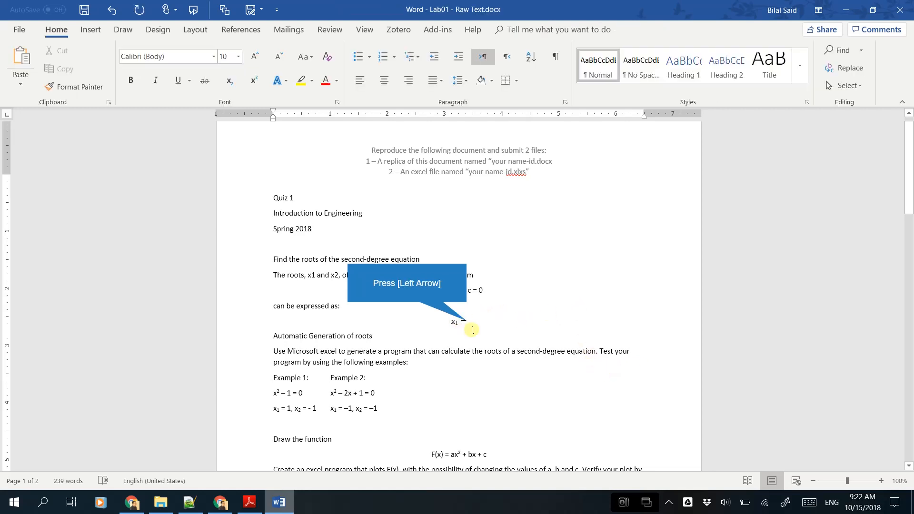
key(Left)
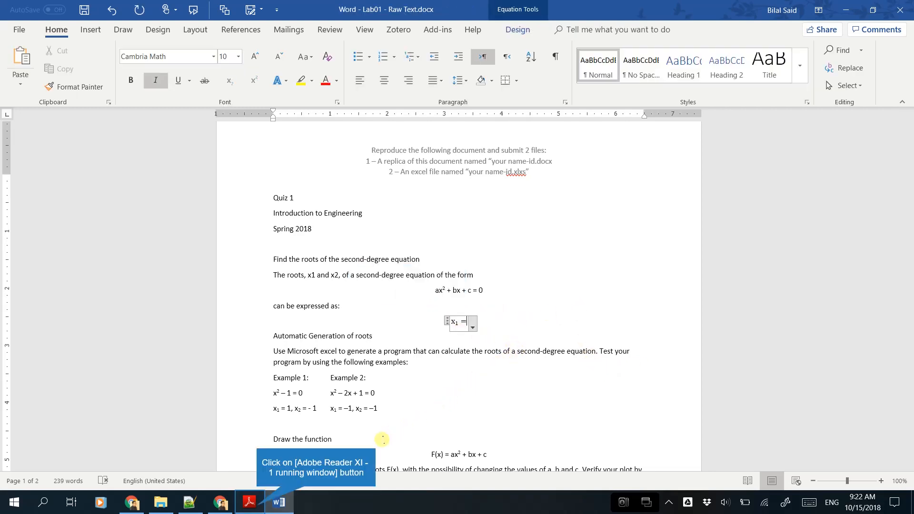
click(257, 508)
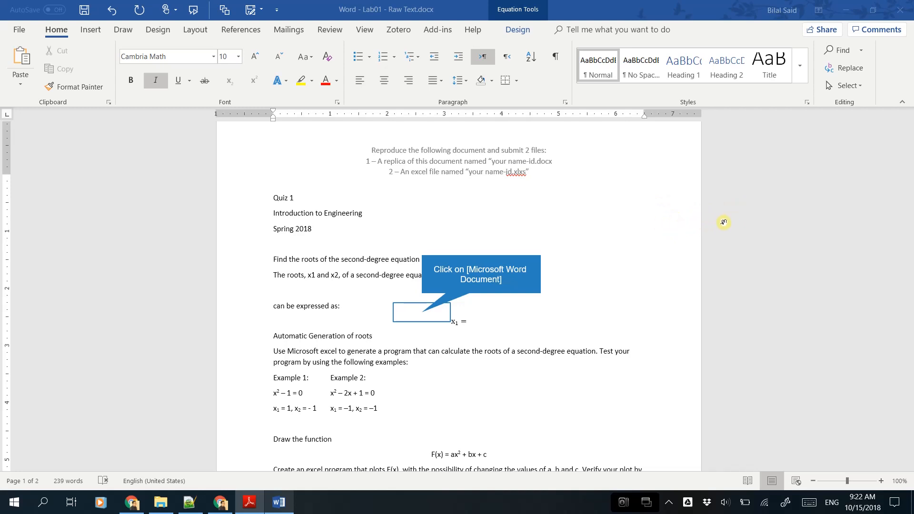
click(422, 316)
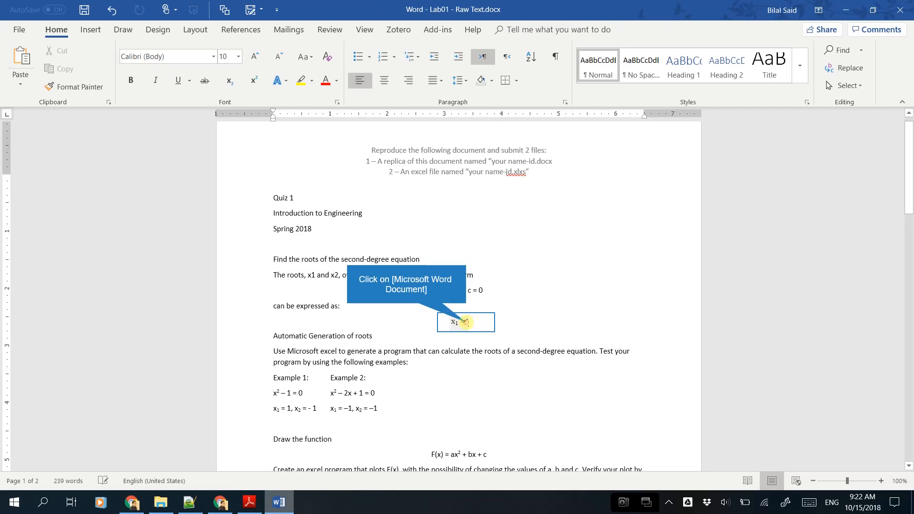
click(465, 323)
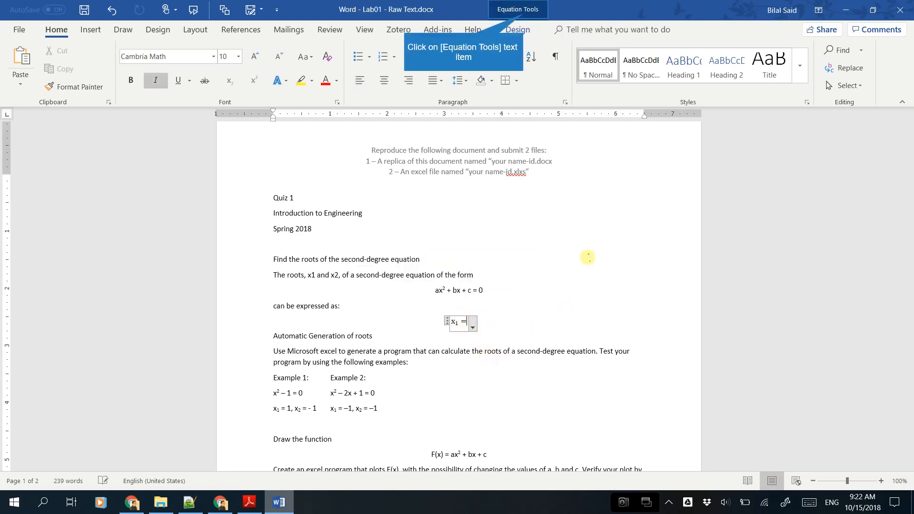
click(524, 16)
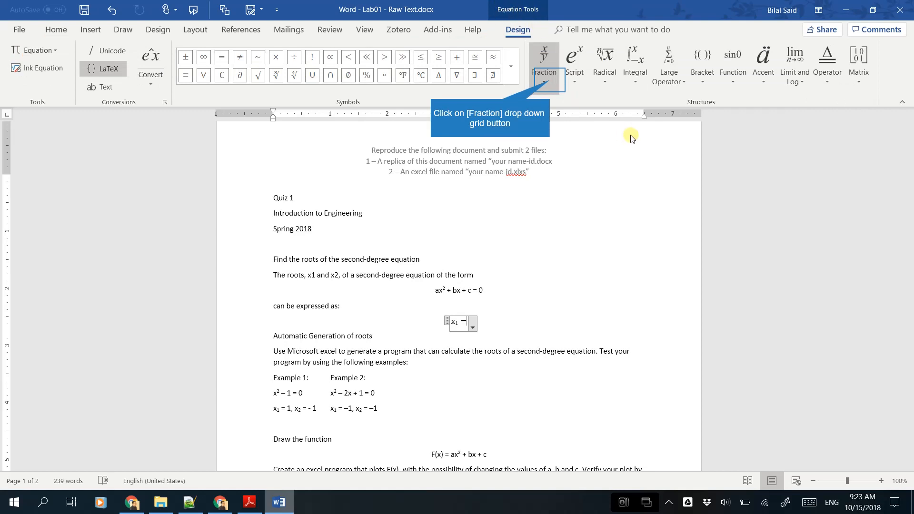
click(549, 81)
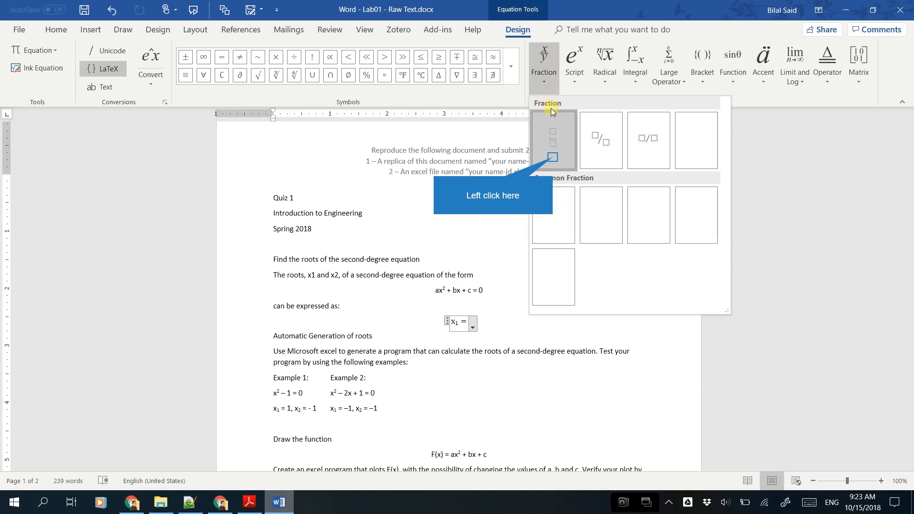
click(552, 157)
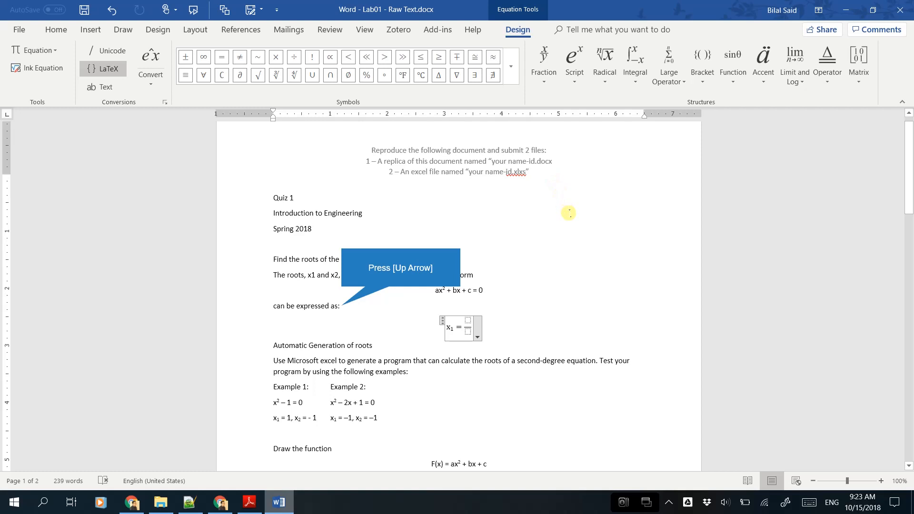
Step: Check the denominator in the PDF in Adobe Reader, and enter 2a as the fraction's denominator in Word
key(Up)
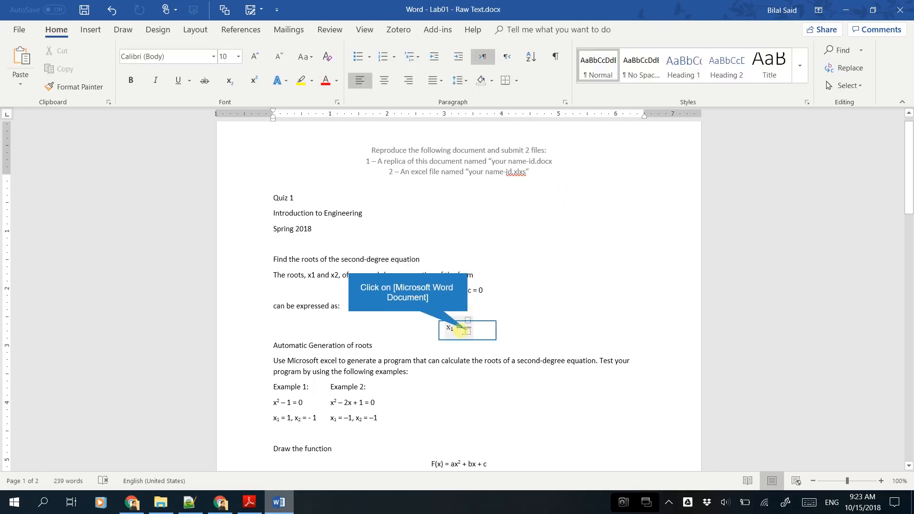
click(468, 330)
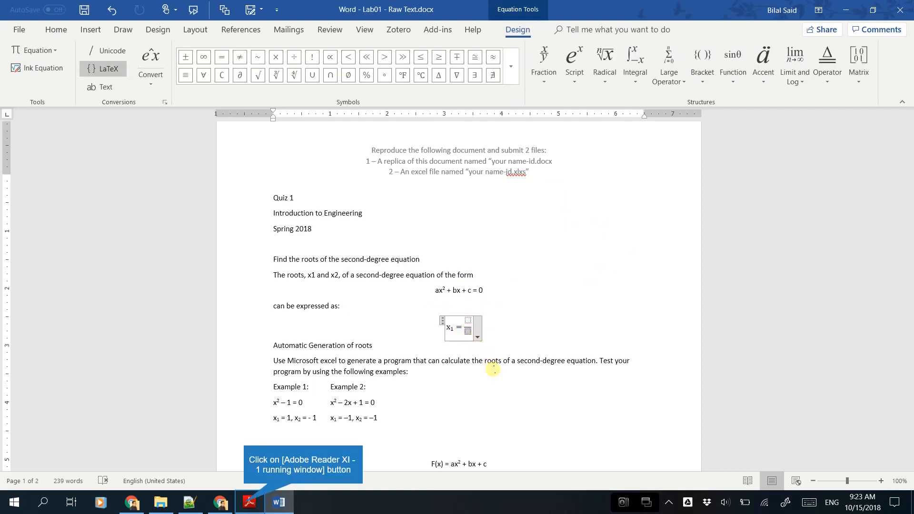
click(245, 504)
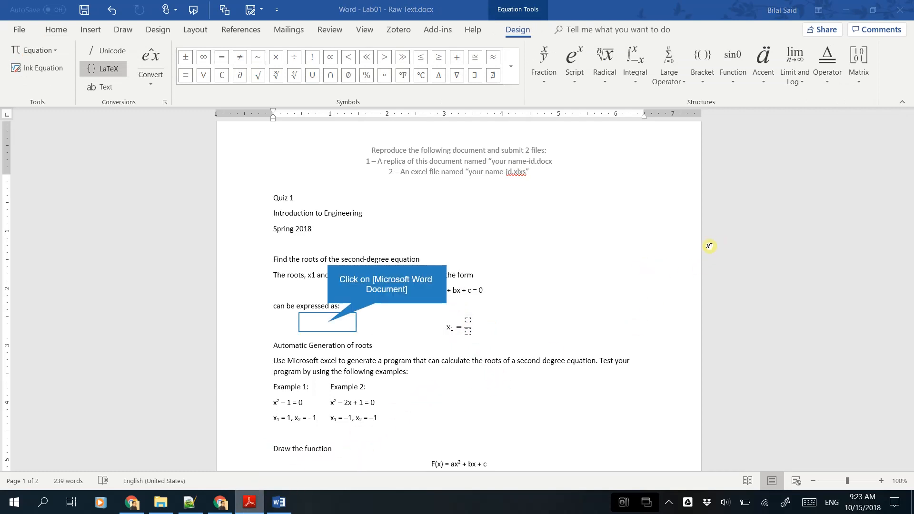
click(328, 324)
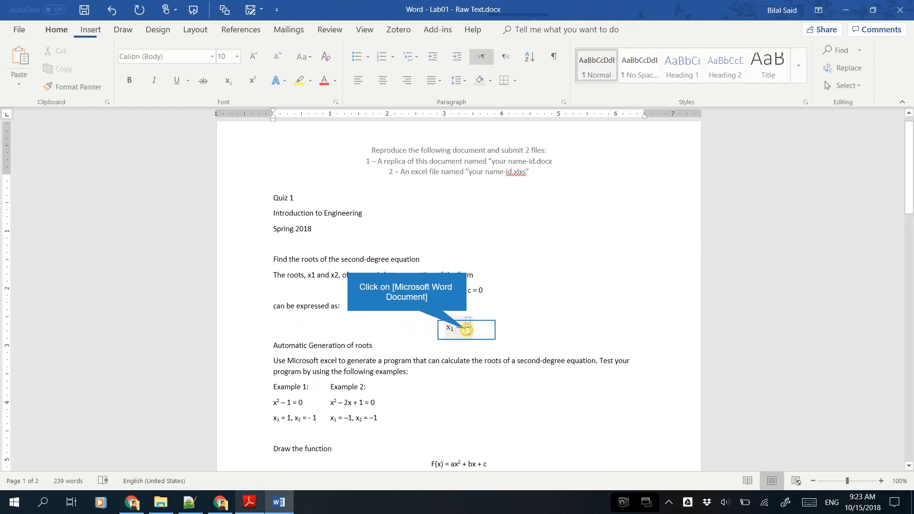
click(466, 329)
text(2a)
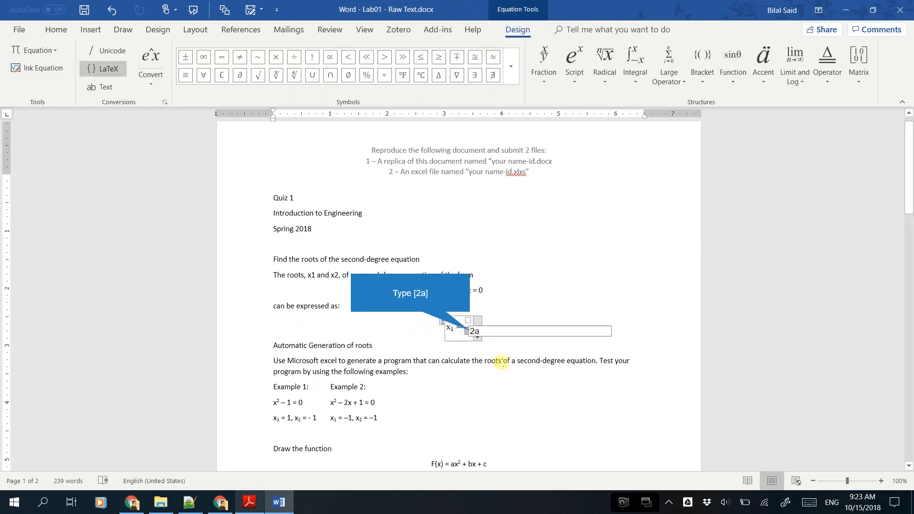
key(Return)
Step: Check the numerator in the PDF in Adobe Reader, and fill it in Word with -b + followed by an empty square root
click(468, 318)
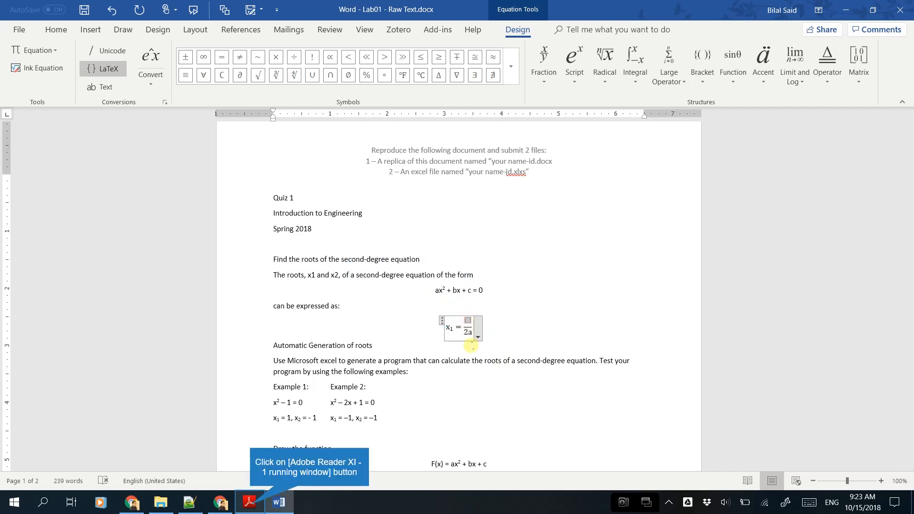
click(249, 506)
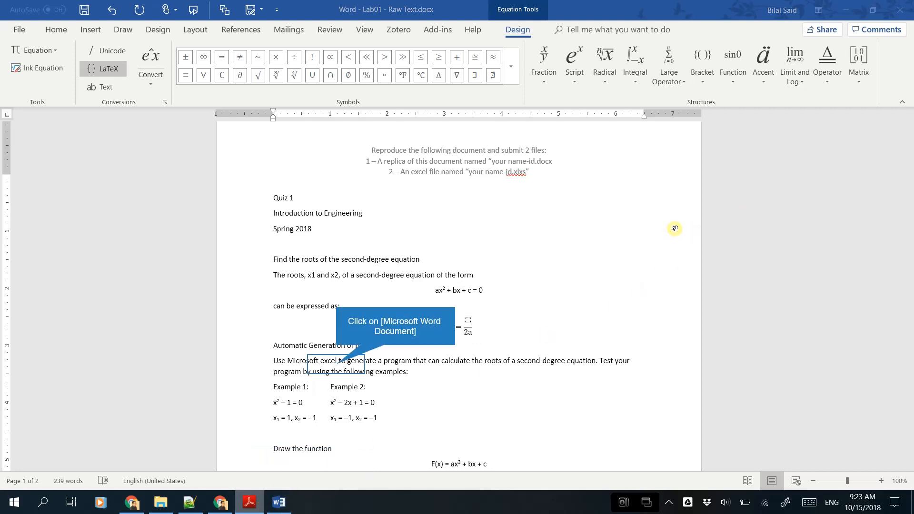
click(336, 365)
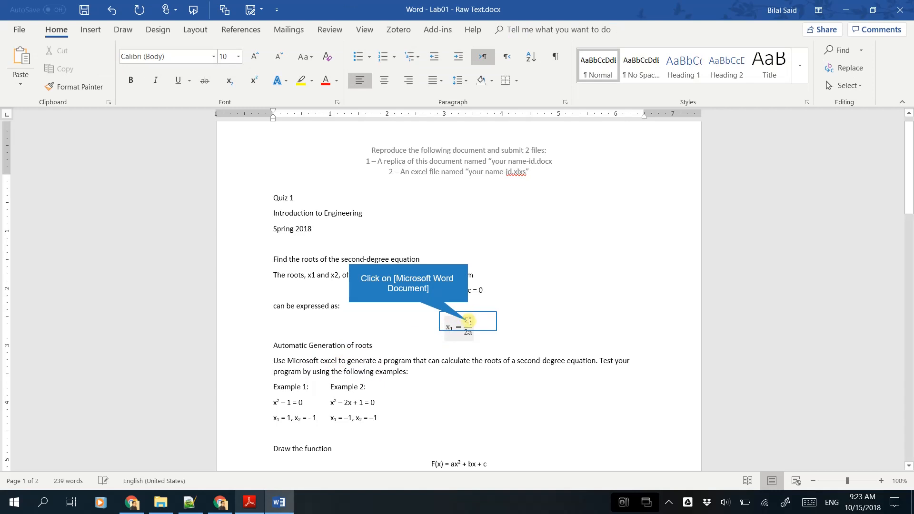
click(467, 321)
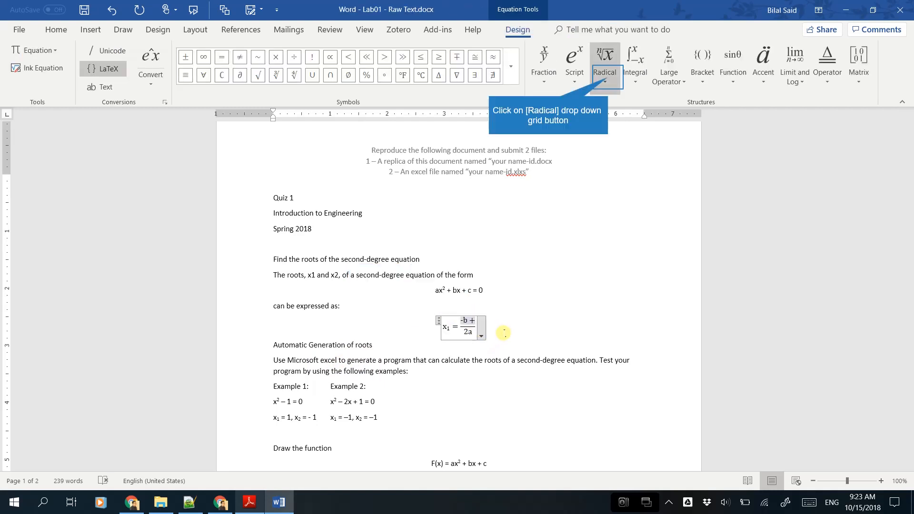
click(607, 78)
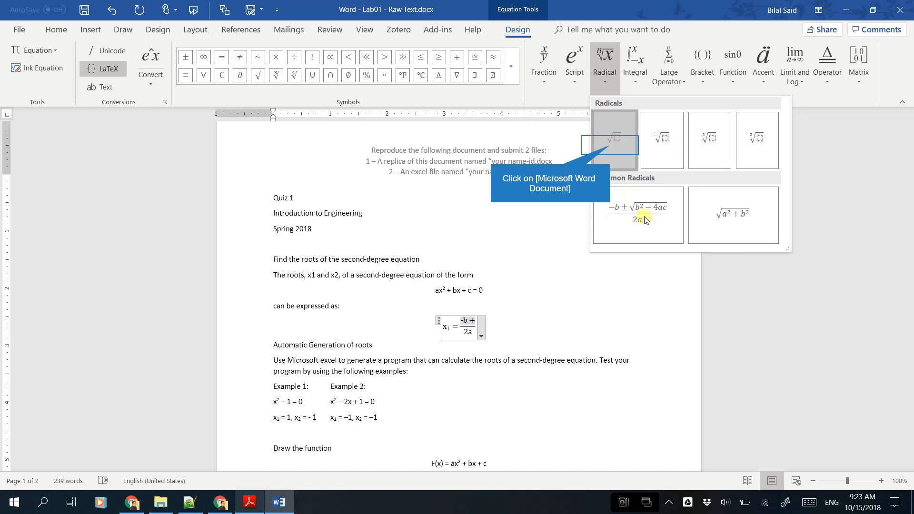
click(610, 144)
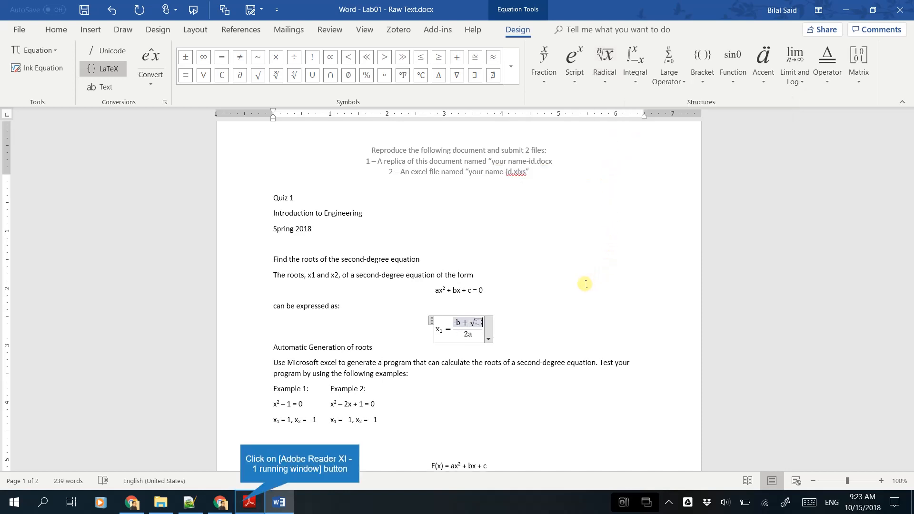
Step: Check the radicand in the PDF in Adobe Reader, and fill the square root in Word with b²-4ac, using a superscript structure for b²
click(242, 505)
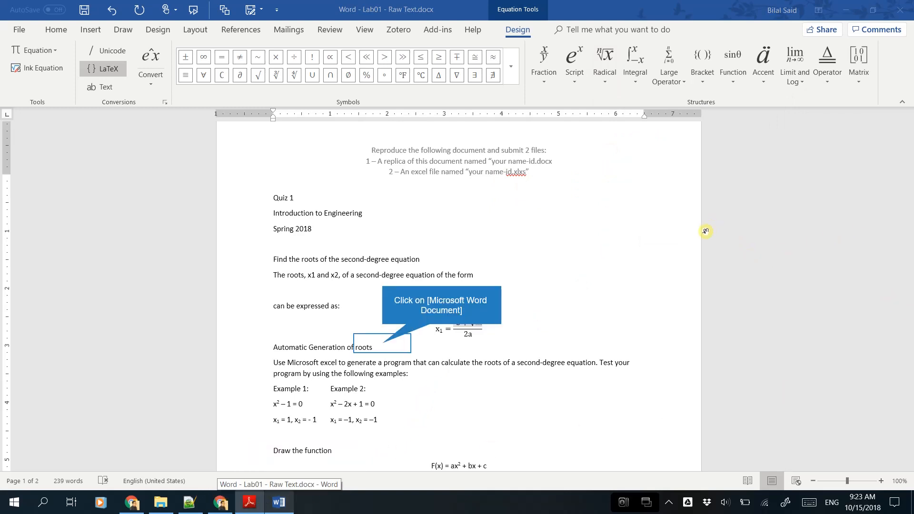
click(383, 346)
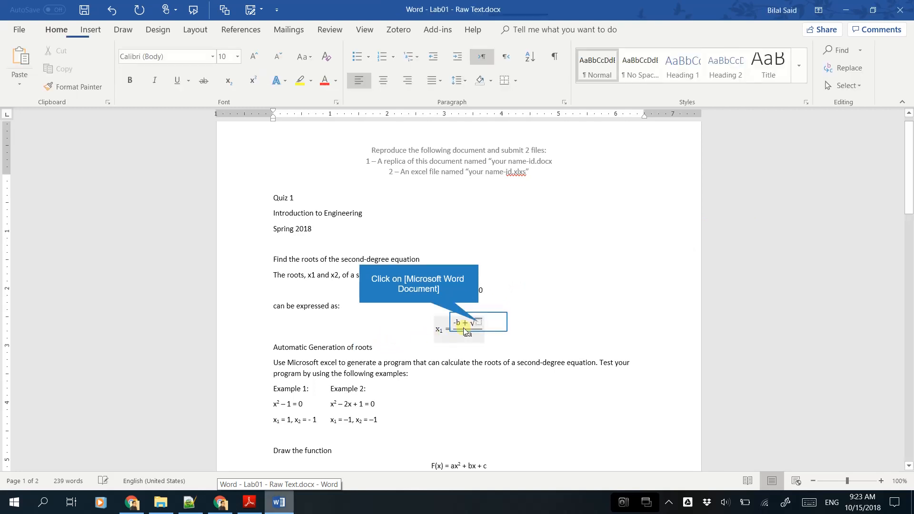
click(477, 322)
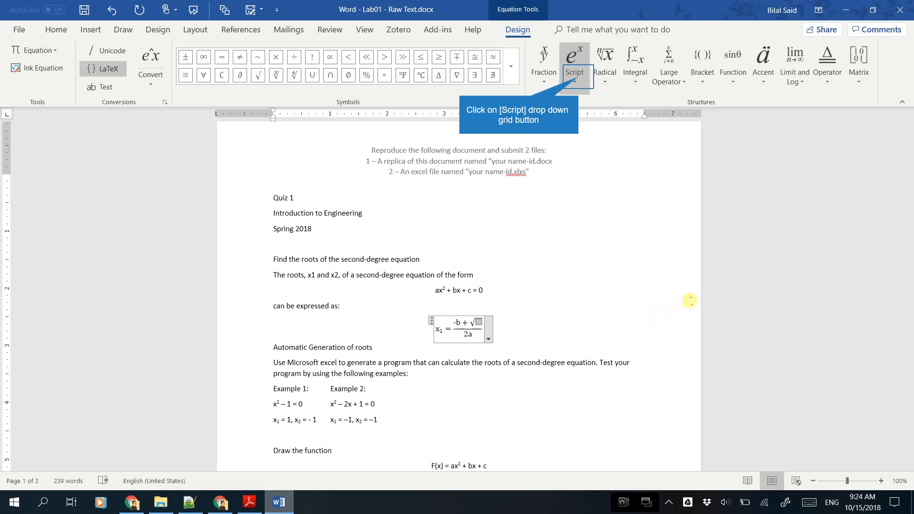
click(578, 78)
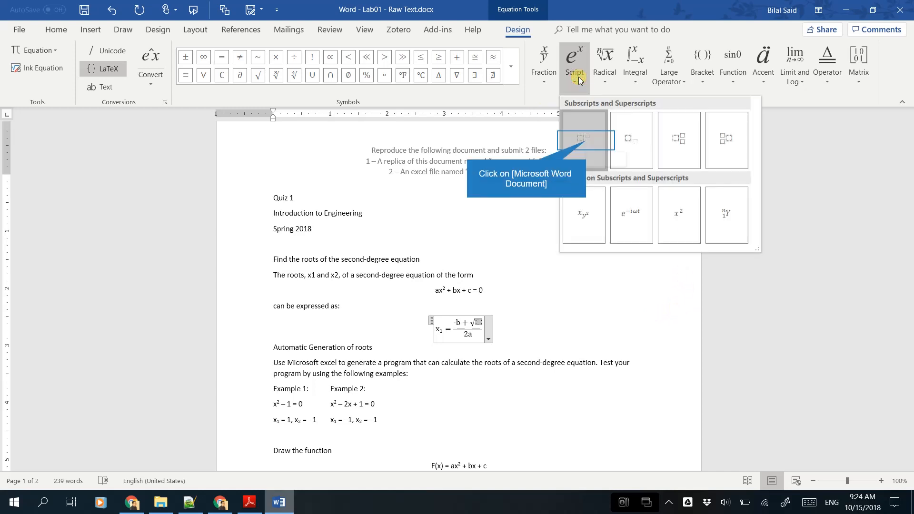
click(586, 141)
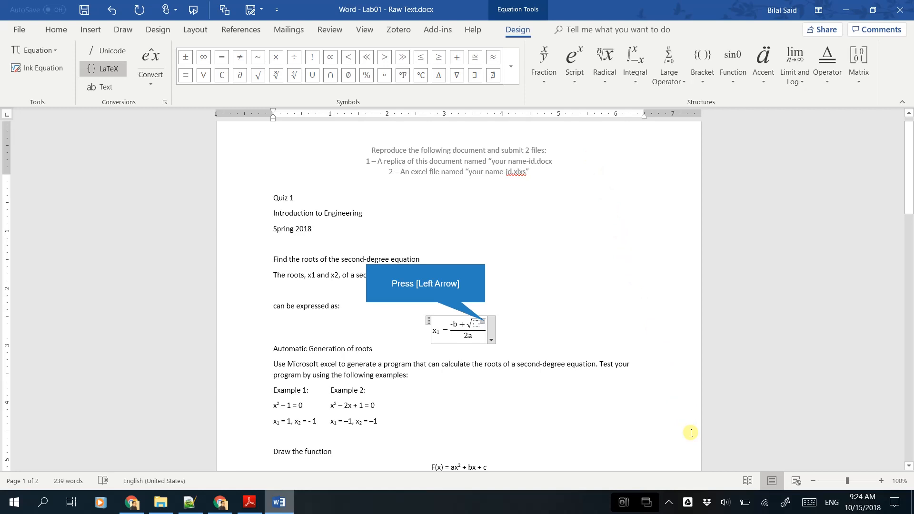
key(Left)
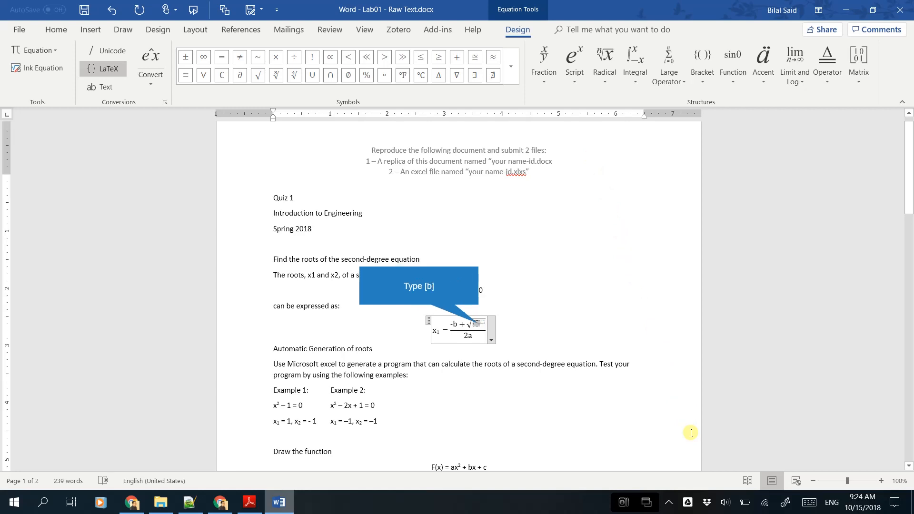
text(b)
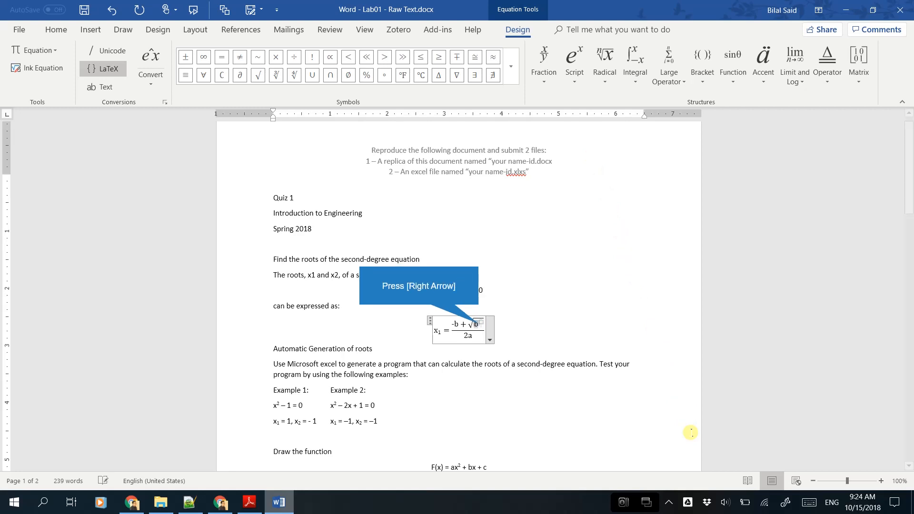
key(Right)
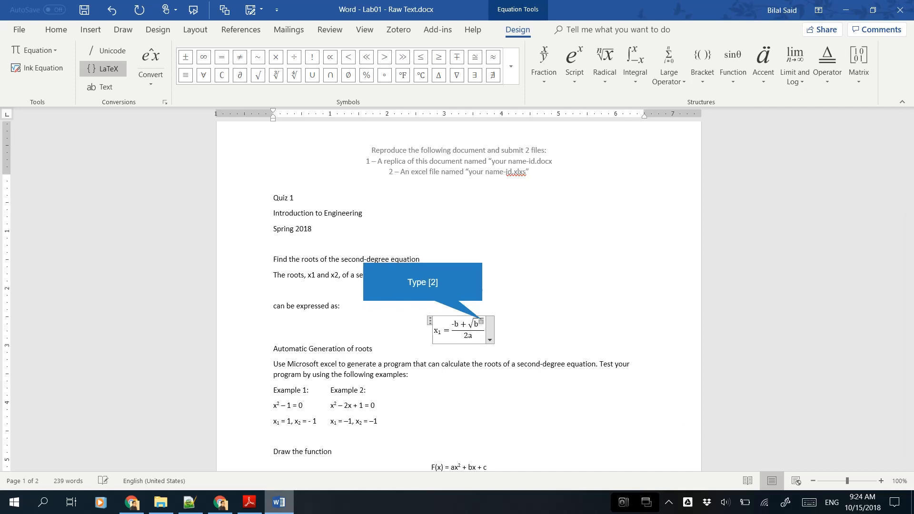
text(2)
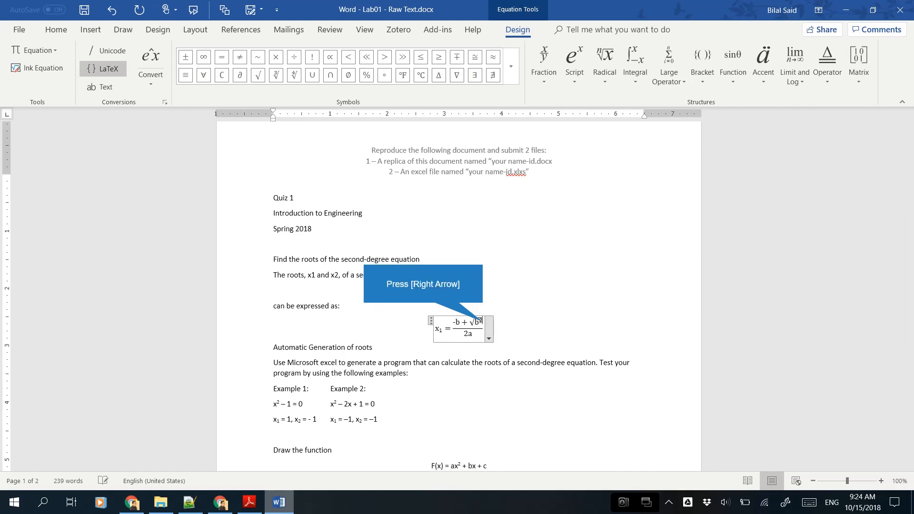
key(Right)
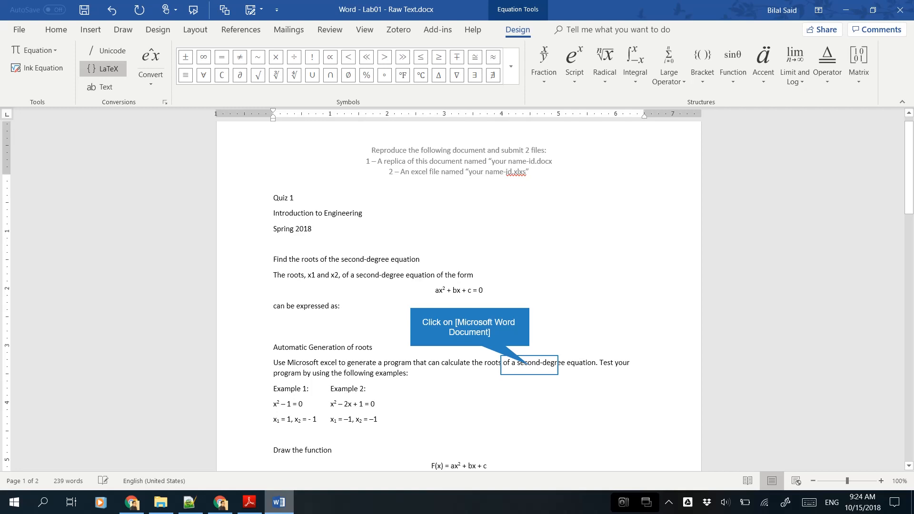
click(528, 363)
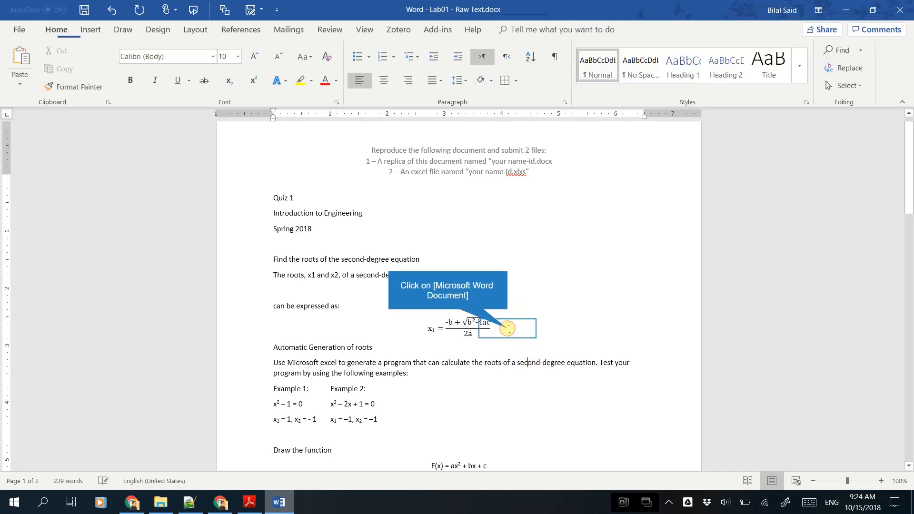
Step: Add a new line below the x₁ formula and insert a blank equation on it
click(508, 328)
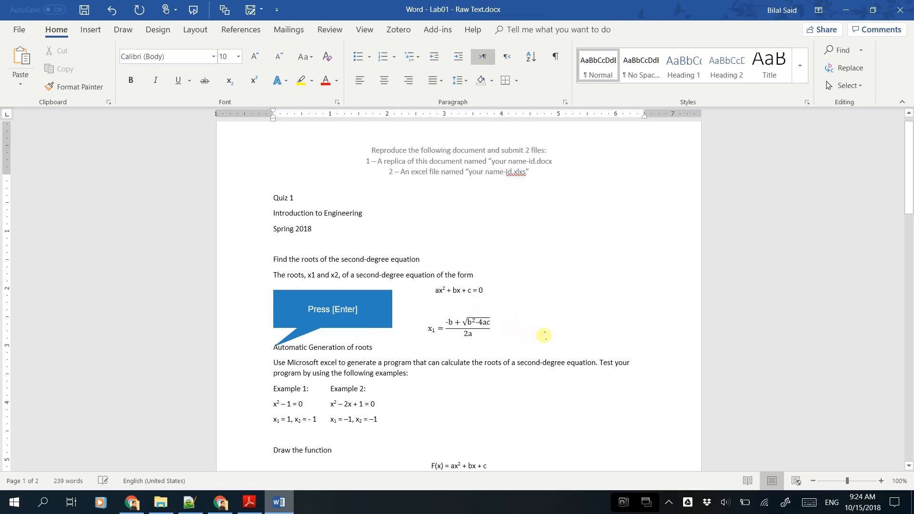
key(Return)
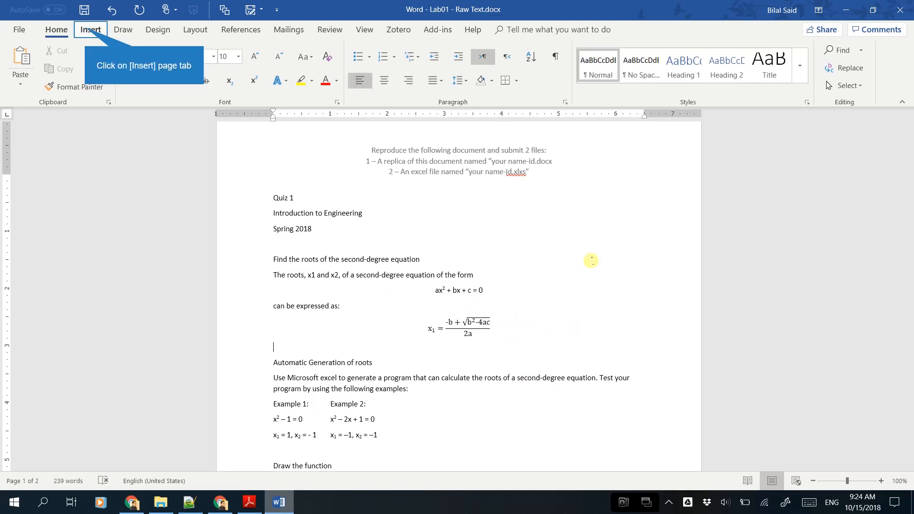
click(86, 30)
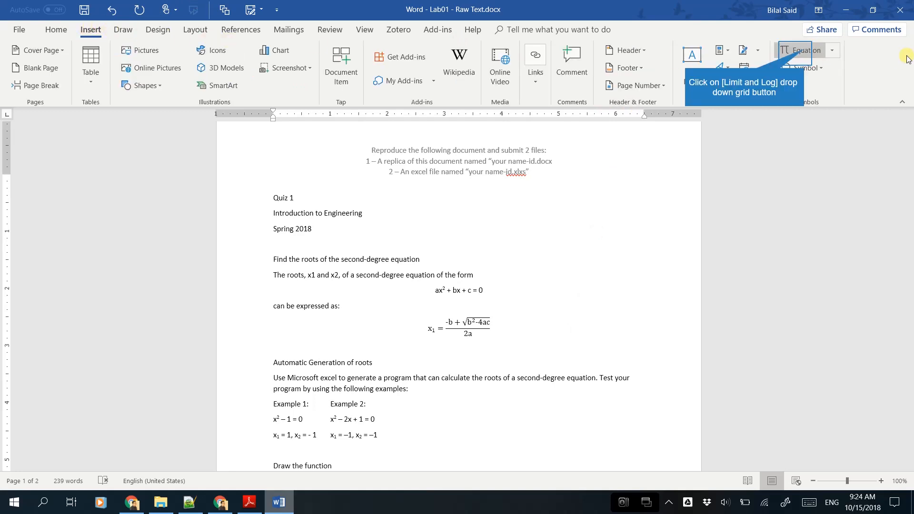
click(804, 52)
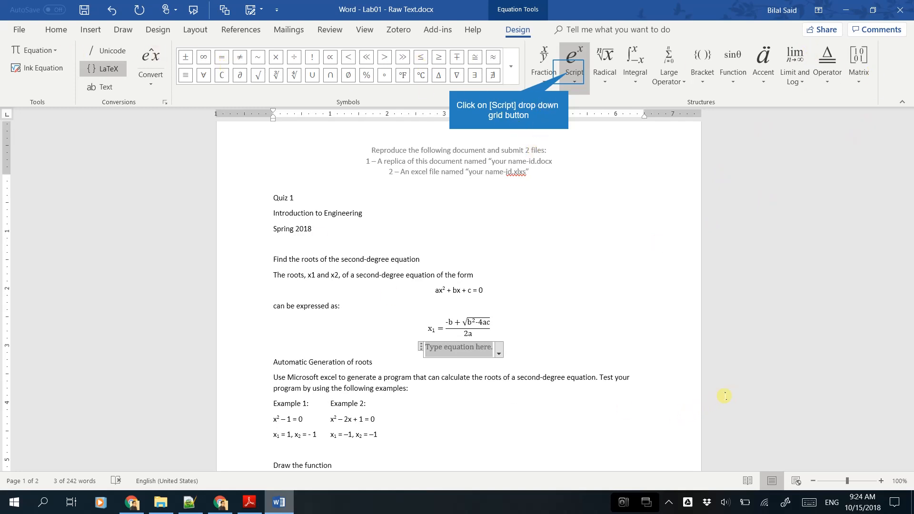
Step: Start the second root formula in the blank equation with x₂ =, using a subscript structure for x₂
click(569, 76)
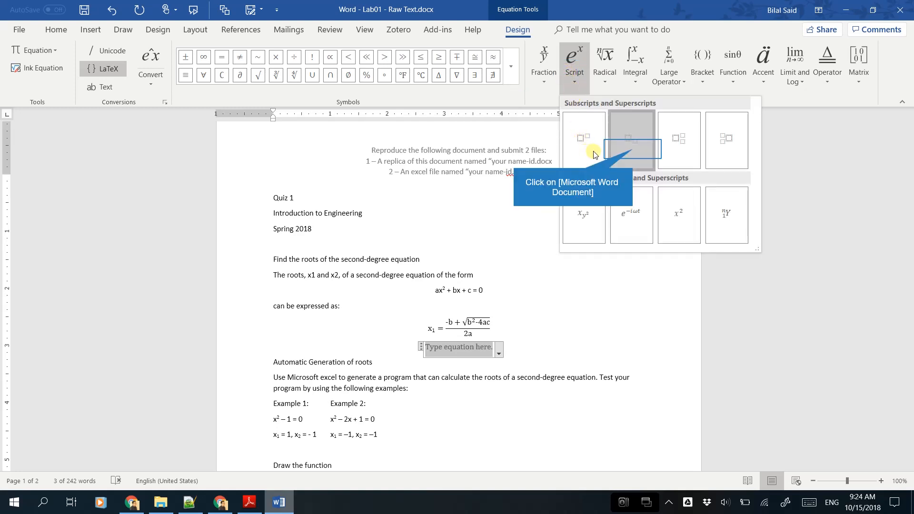
click(629, 151)
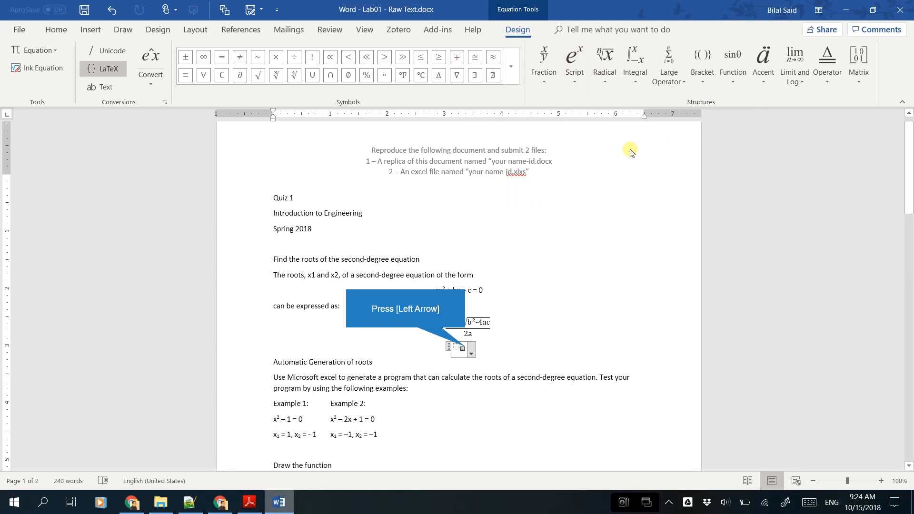
key(Left)
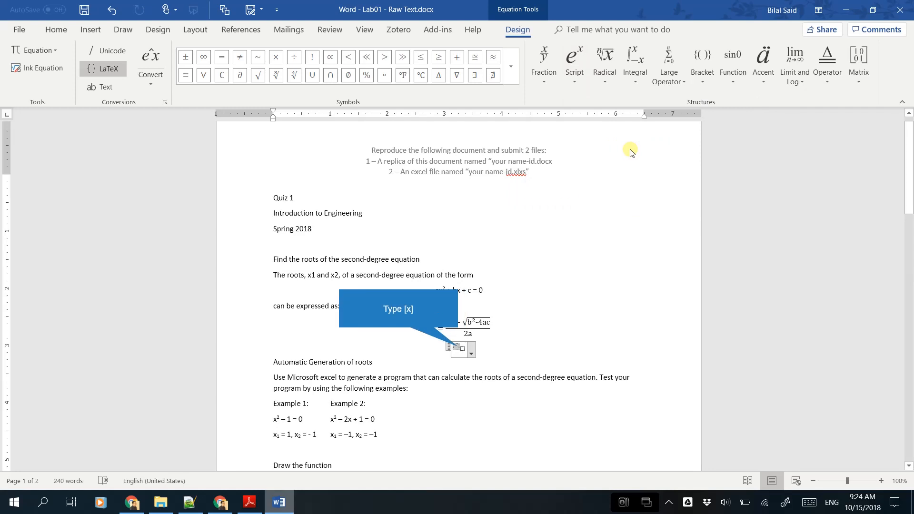
text(x)
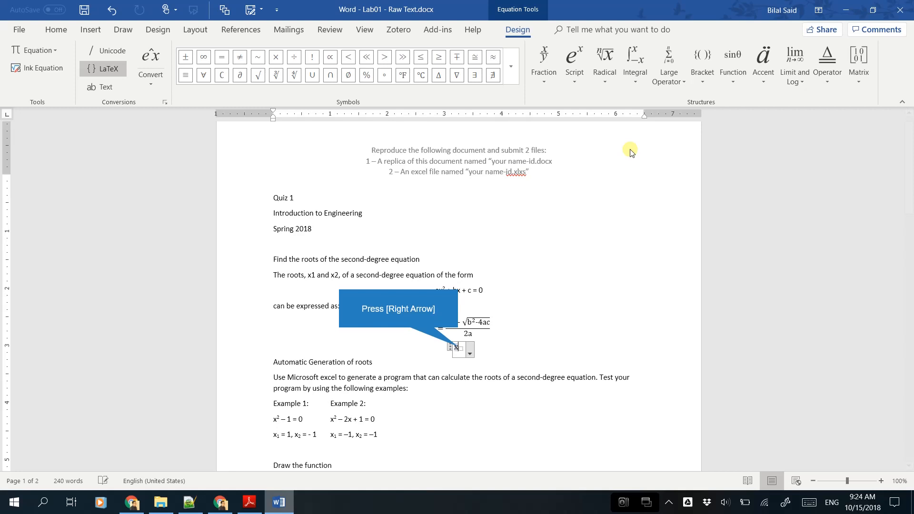
key(Right)
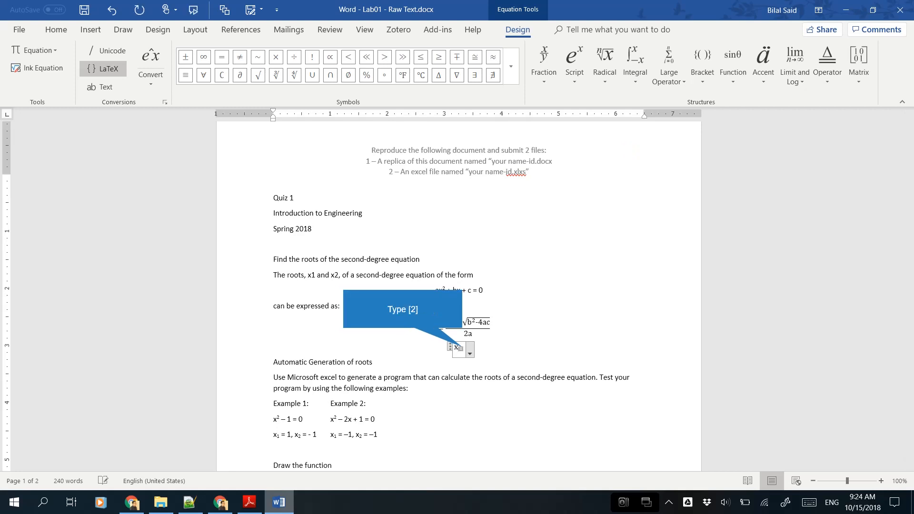
text(2)
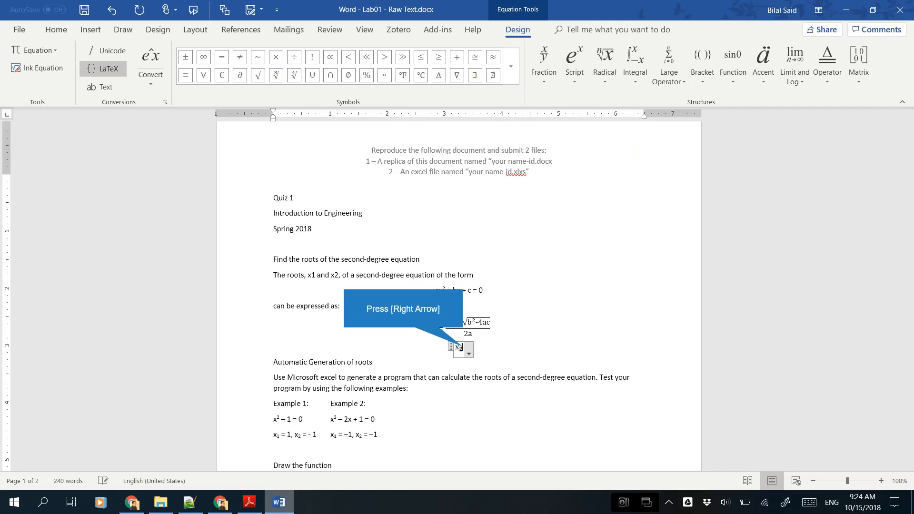
key(Right)
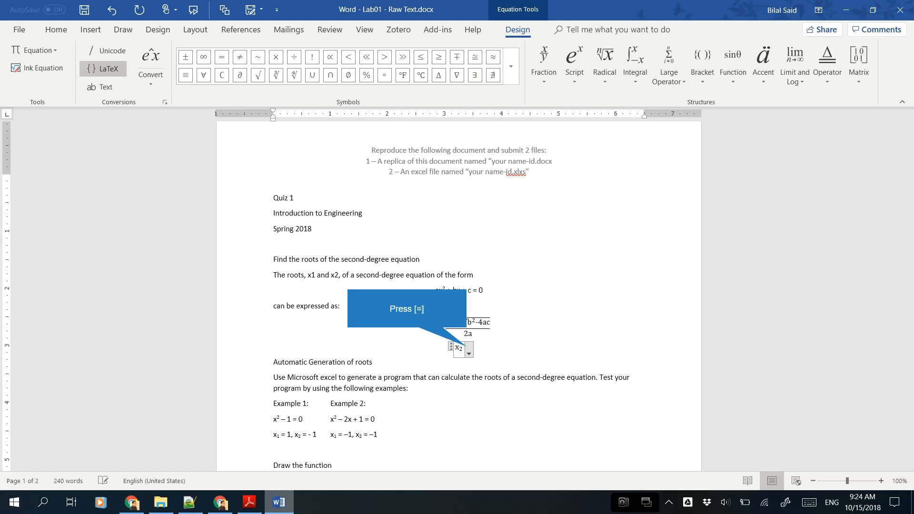
text(=)
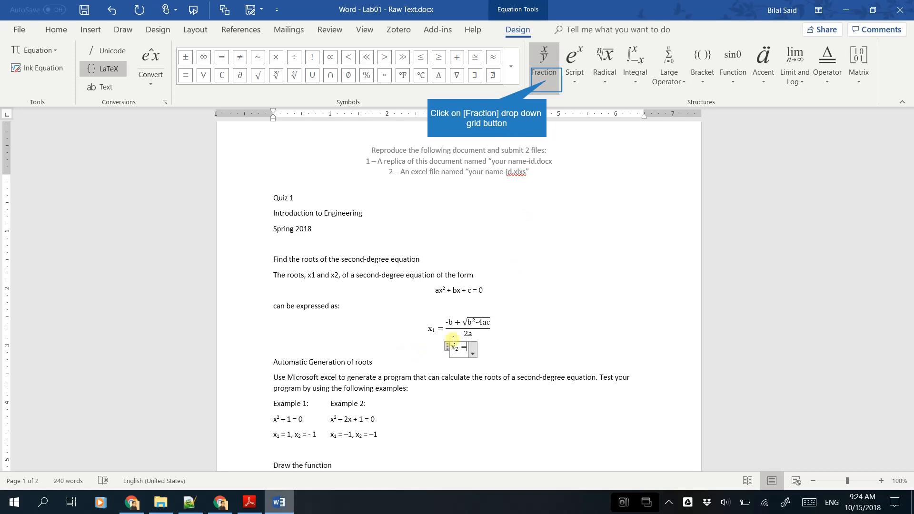
Step: Insert the ready-made quadratic formula from the common radicals after x₂ =, and compare it with the PDF in Adobe Reader before returning to Word
click(546, 81)
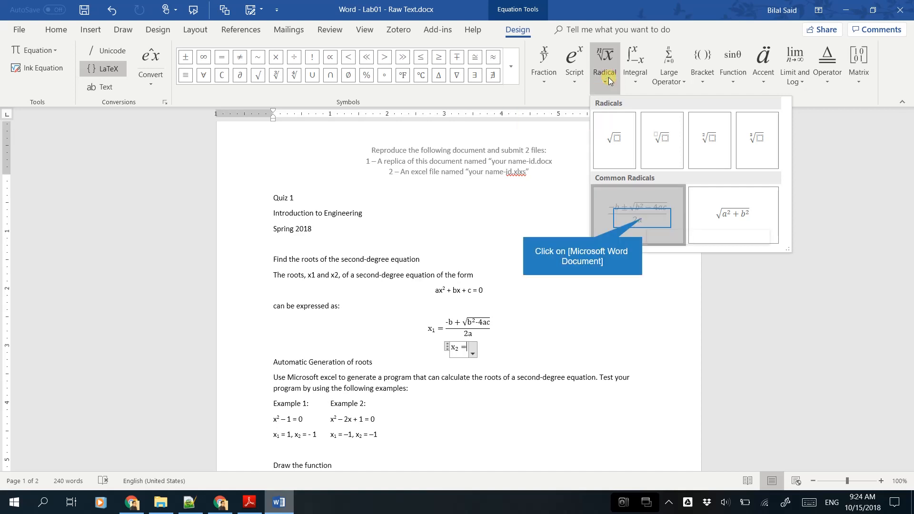
click(642, 218)
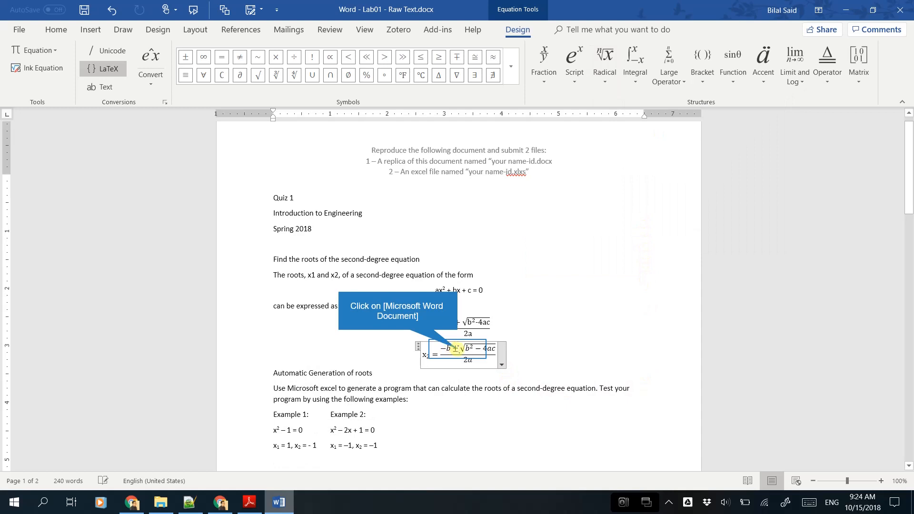
click(455, 349)
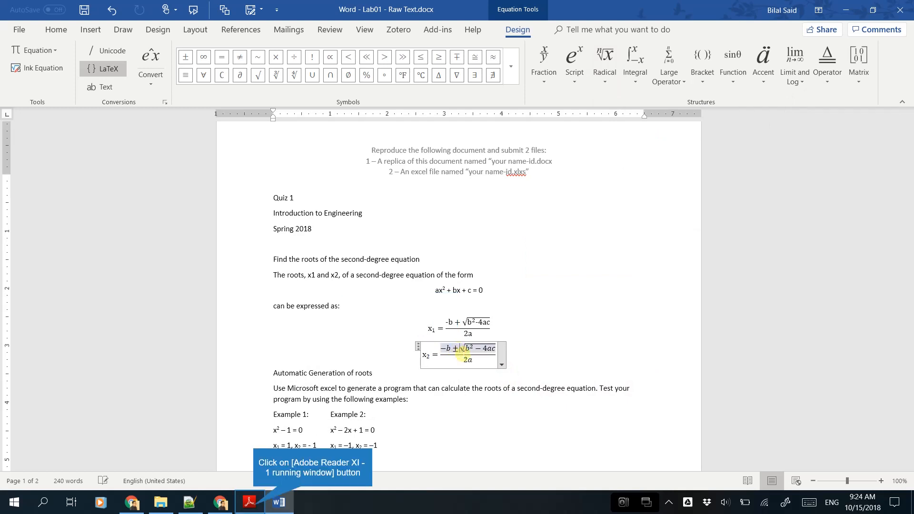
click(255, 504)
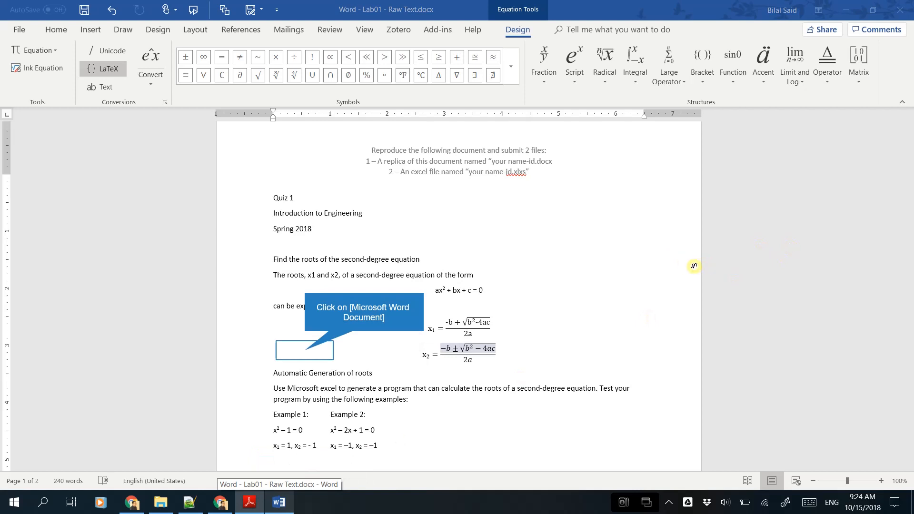
click(305, 353)
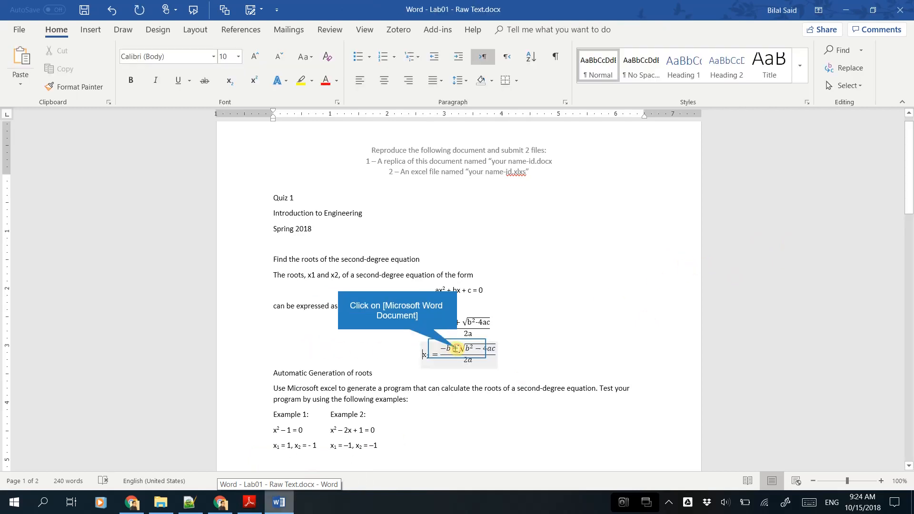
Step: Replace the ± sign in the numerator of the x₂ formula with a hyphen
click(456, 348)
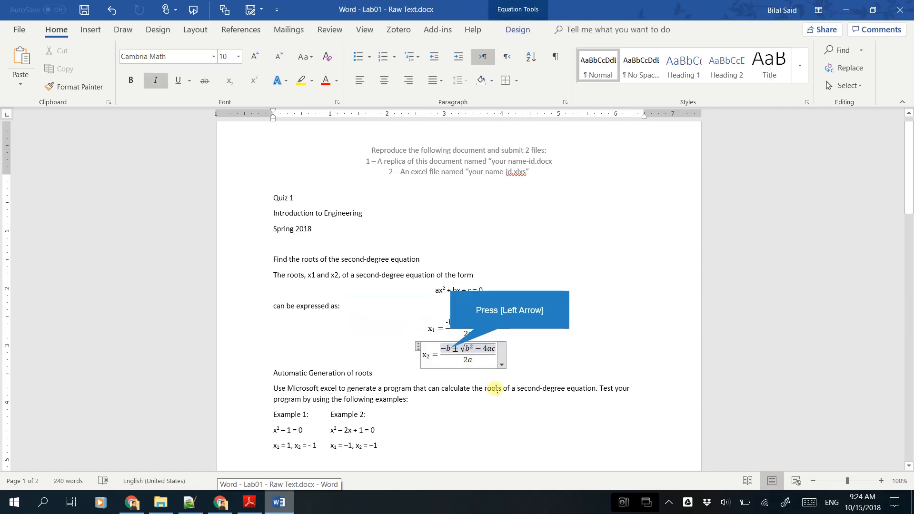
key(Left)
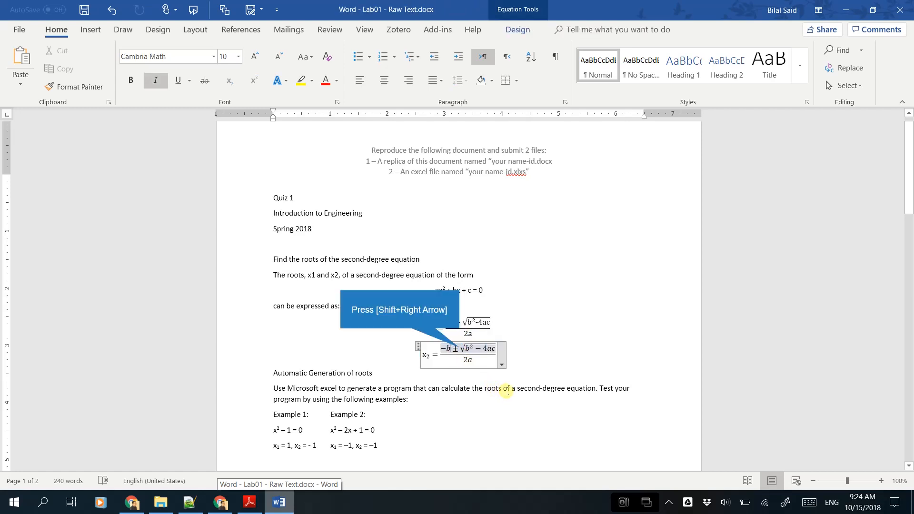
key(shift+Right)
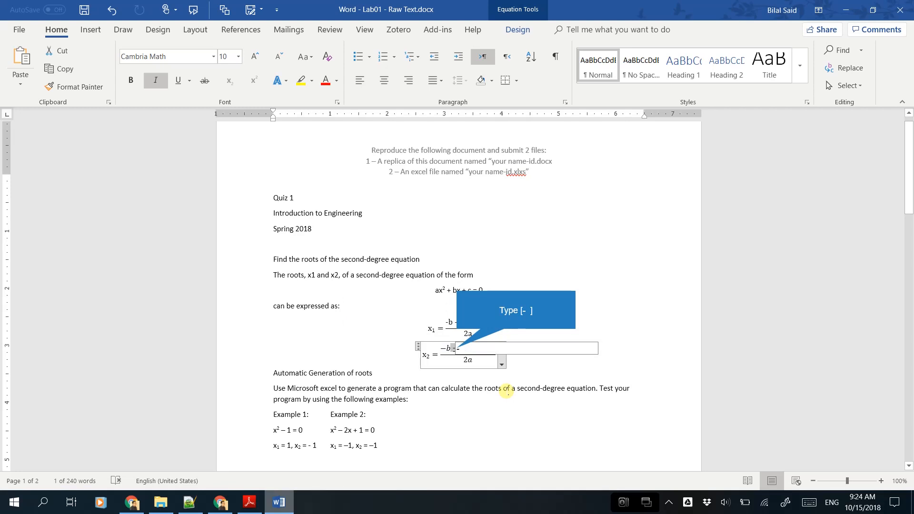
text(-√b²)
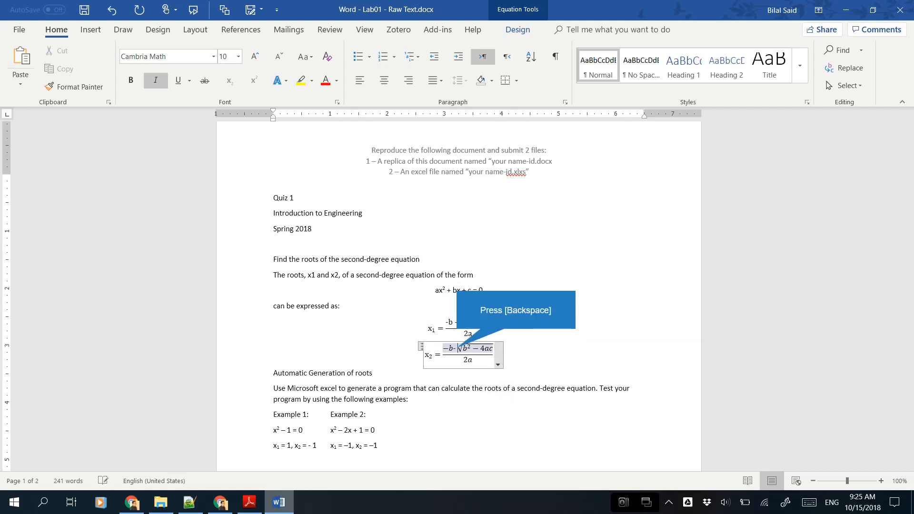
key(BackSpace)
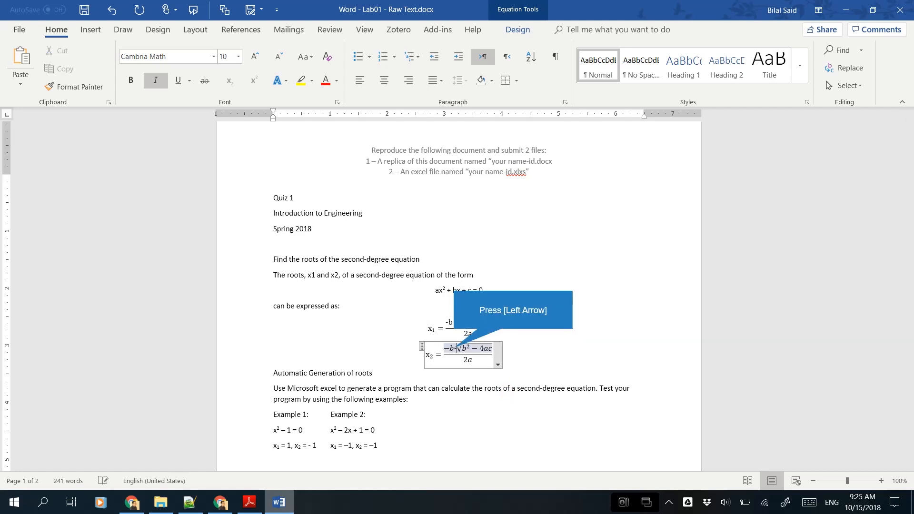
Step: Replace the hyphen before the square root in the x₂ formula with the minus sign from the Basic Math equation symbols
key(Left)
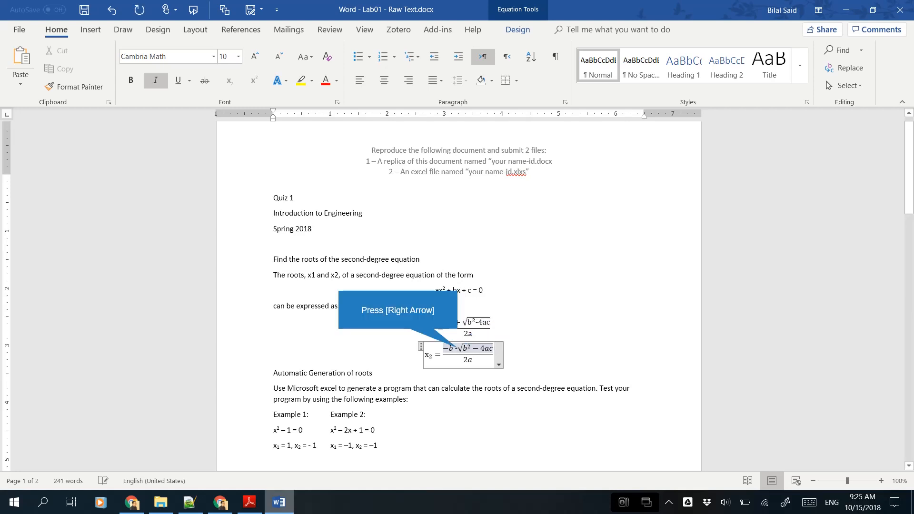
key(Right)
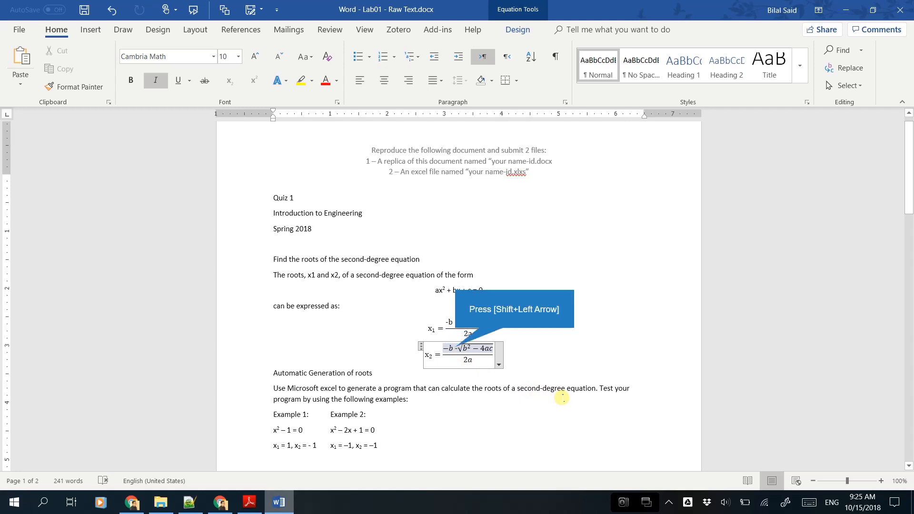
key(shift+Left)
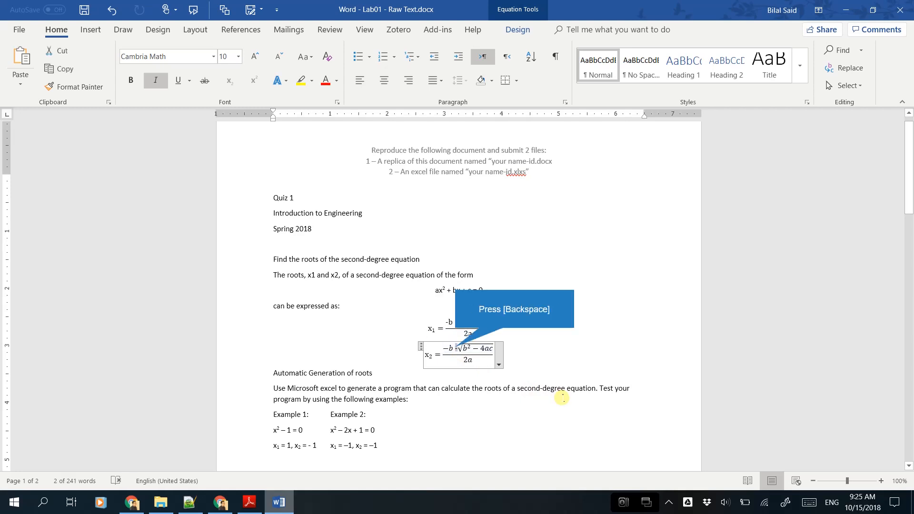
key(BackSpace)
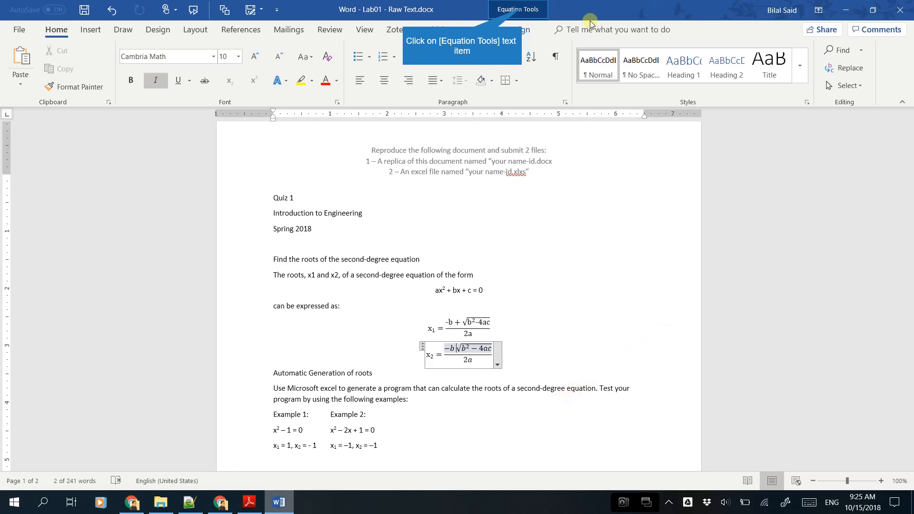
click(521, 11)
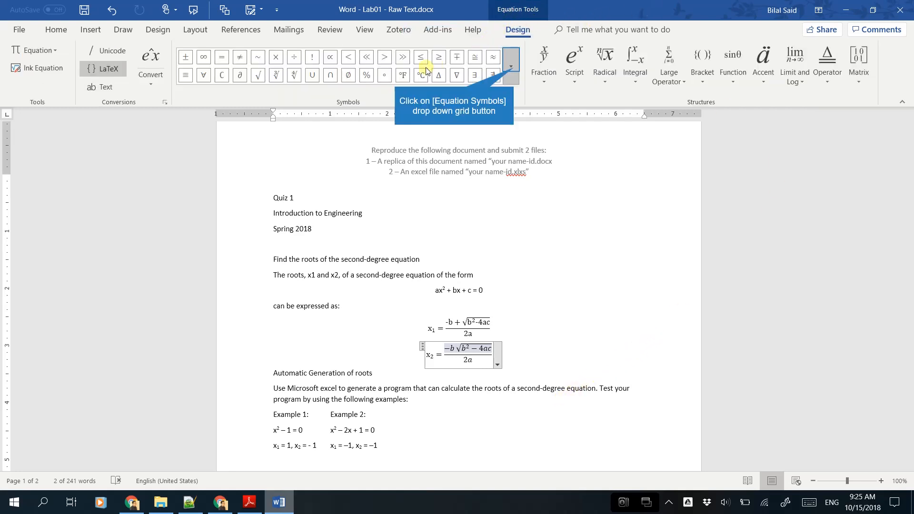
click(512, 69)
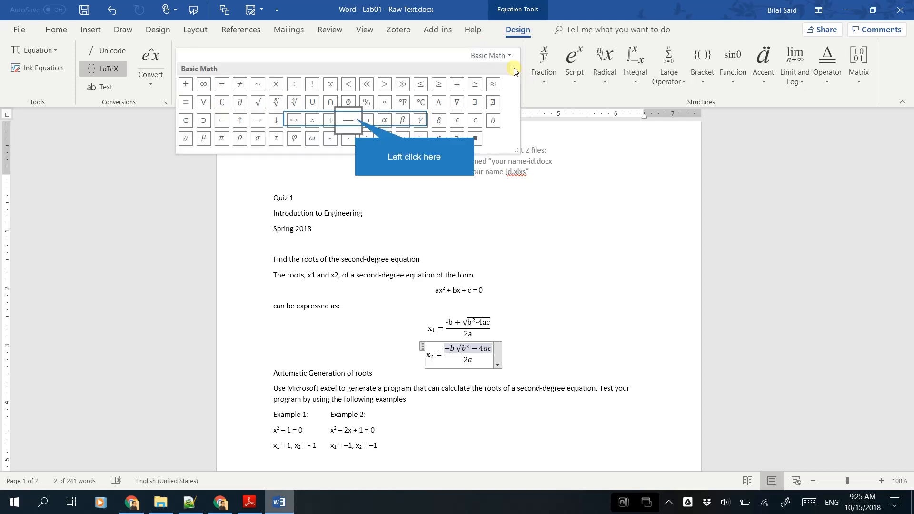
click(357, 122)
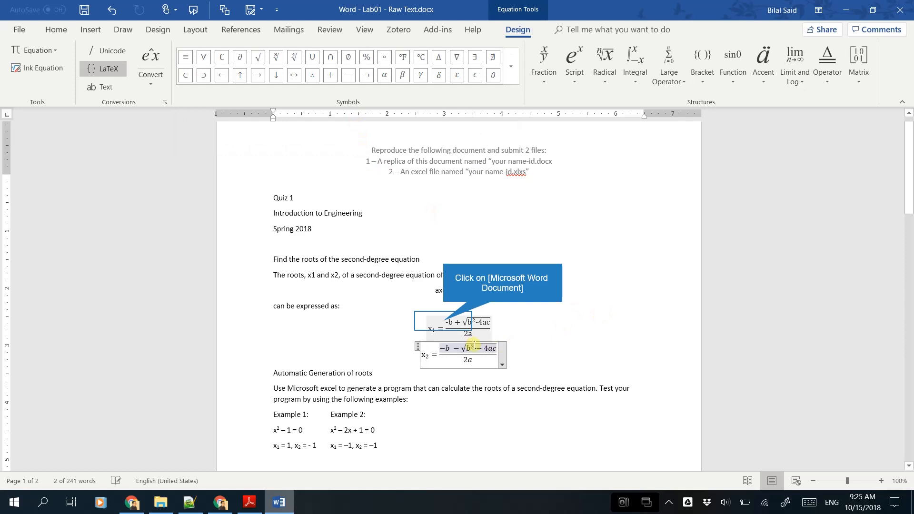
Step: Replace the hyphens before b and before 4ac in the x₁ formula with the equation minus symbol
click(442, 321)
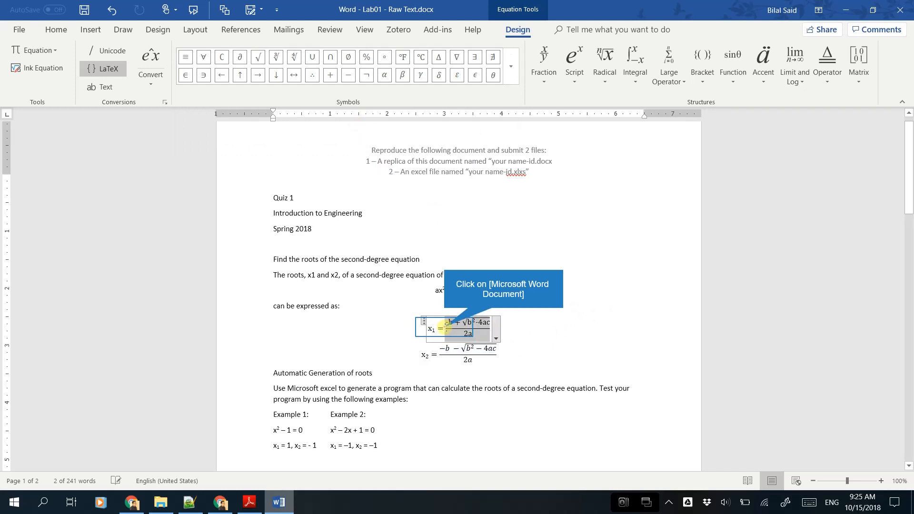
click(443, 328)
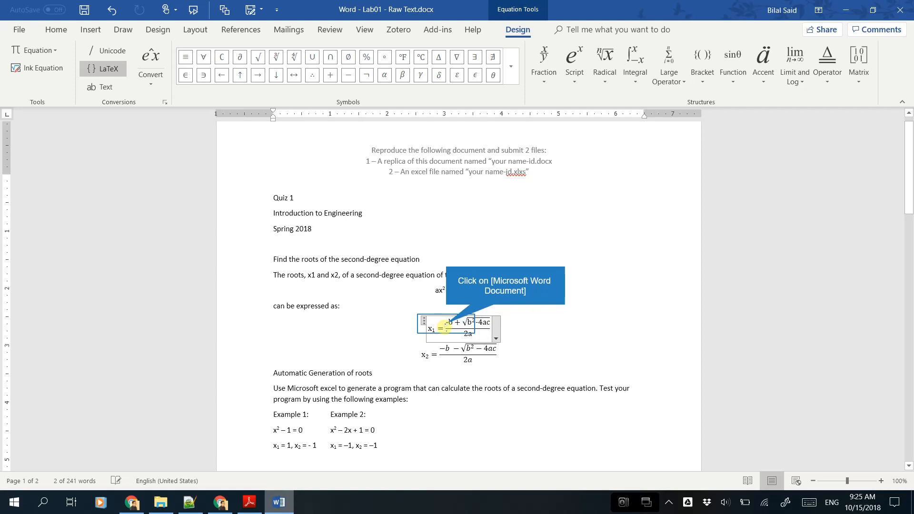
drag(446, 323, 449, 323)
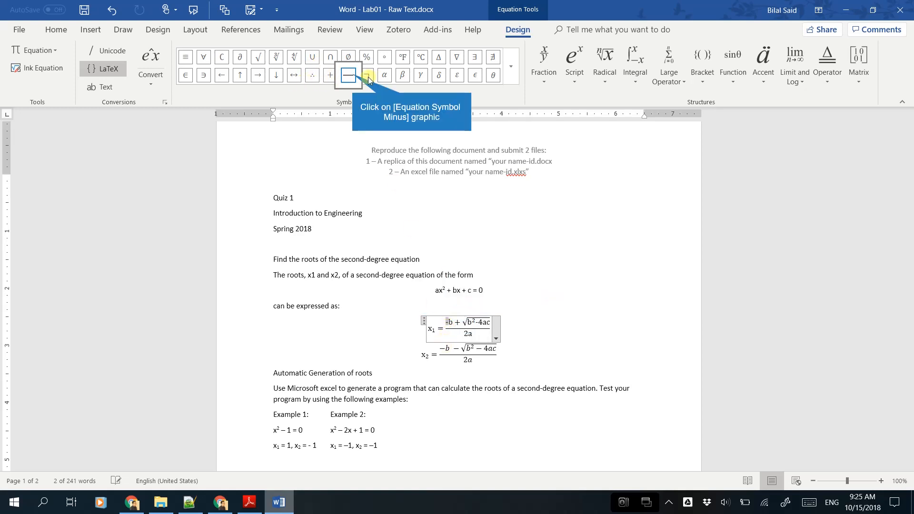
click(351, 76)
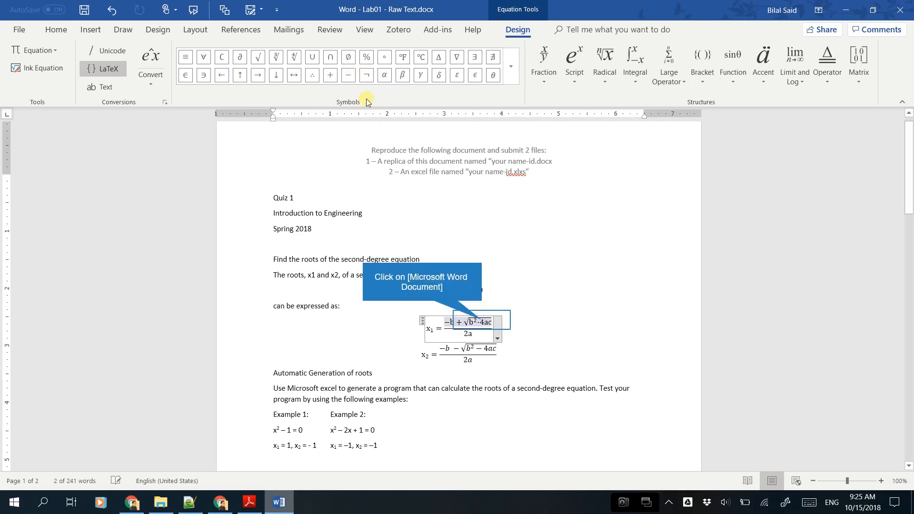
drag(479, 322, 482, 320)
click(525, 350)
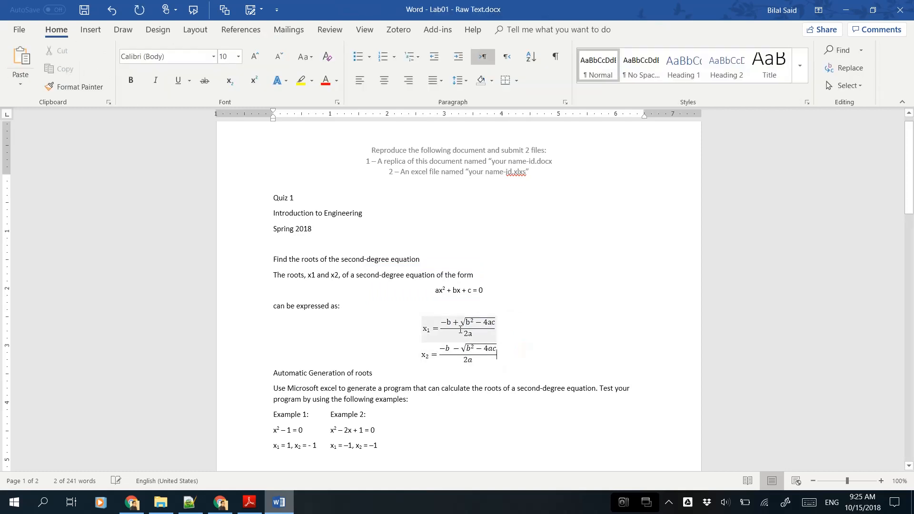
Step: Switch to the formatted PDF in Adobe Reader and examine the root formulas, the examples layout and the to-do list on page 2
click(249, 502)
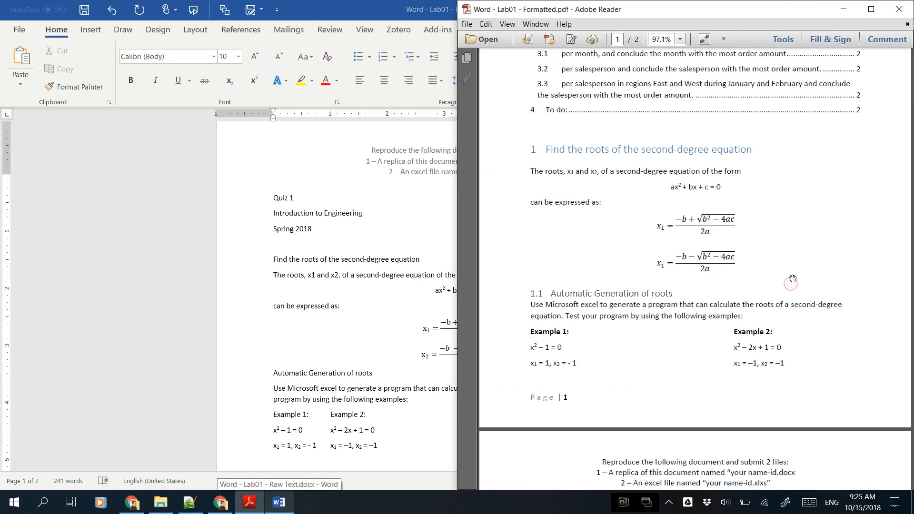
scroll(767, 331, down, 3)
scroll(766, 332, down, 4)
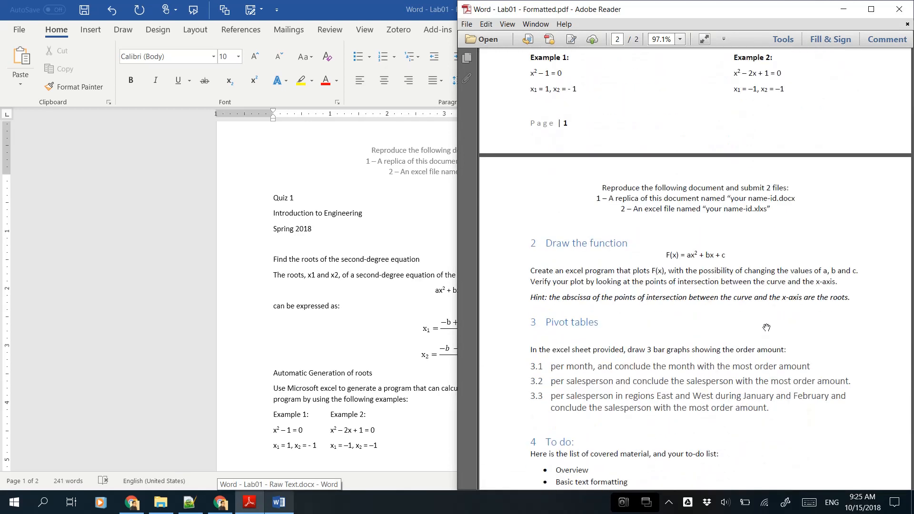
scroll(638, 411, down, 1)
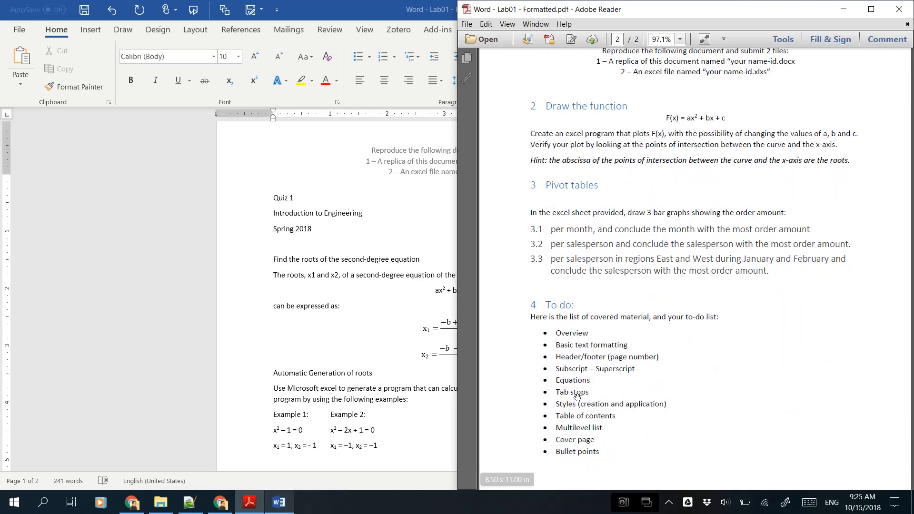
Step: Return to the Word document and show all formatting marks around the Example 1 and Example 2 lines
click(314, 368)
scroll(352, 390, down, 1)
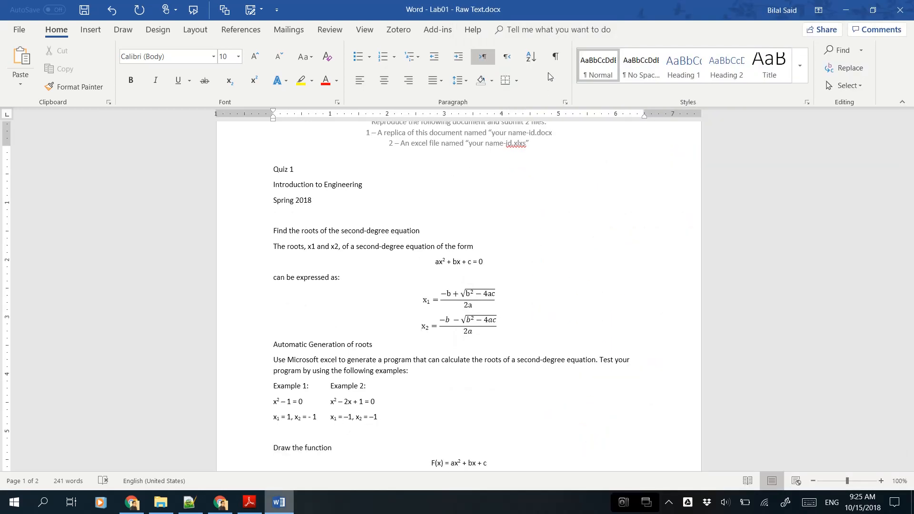
click(555, 57)
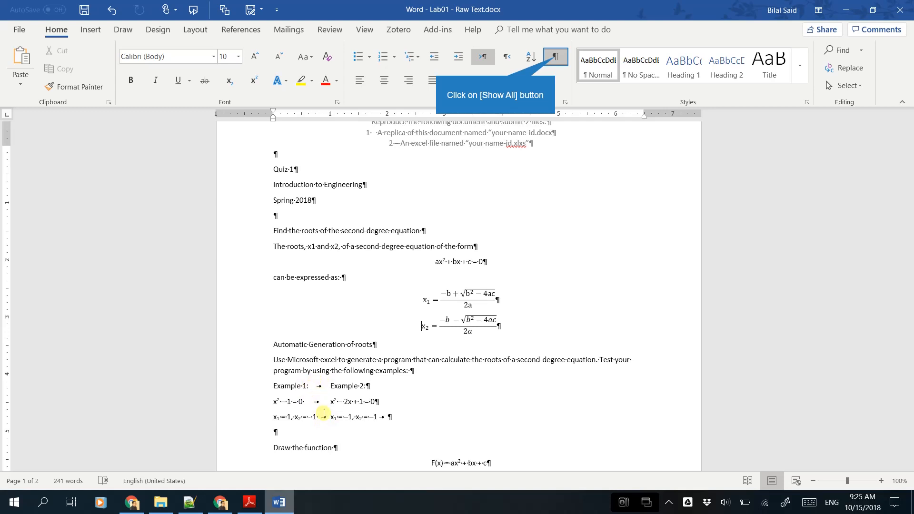
Step: Hide the formatting marks and set a left tab stop at 4 inches for the three example lines
click(555, 57)
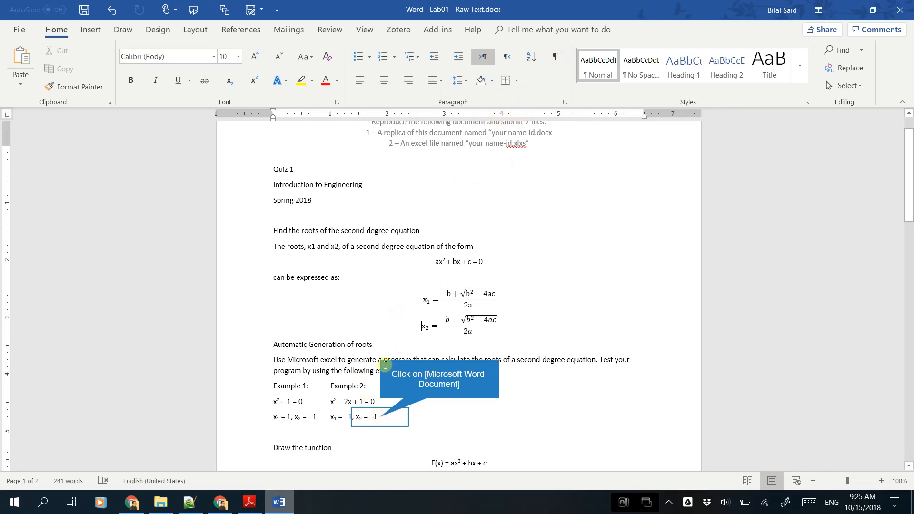
drag(381, 416, 270, 389)
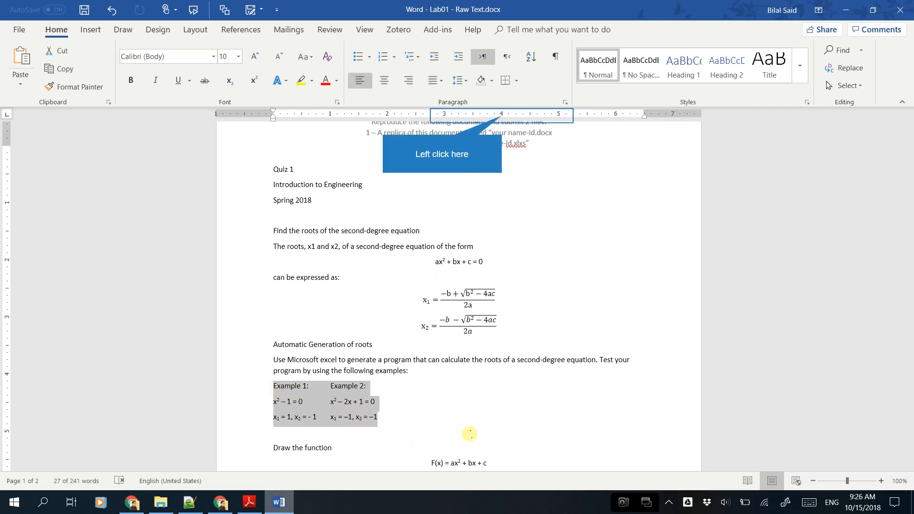
double_click(502, 116)
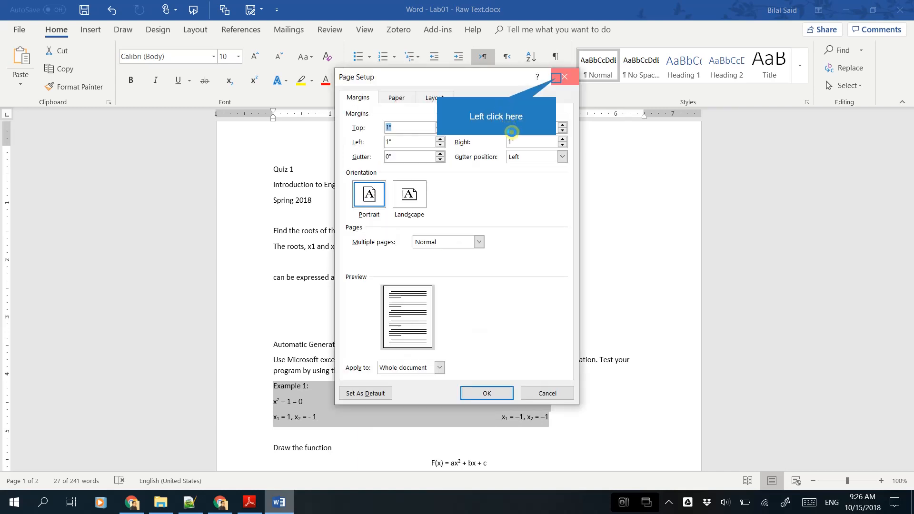
click(558, 78)
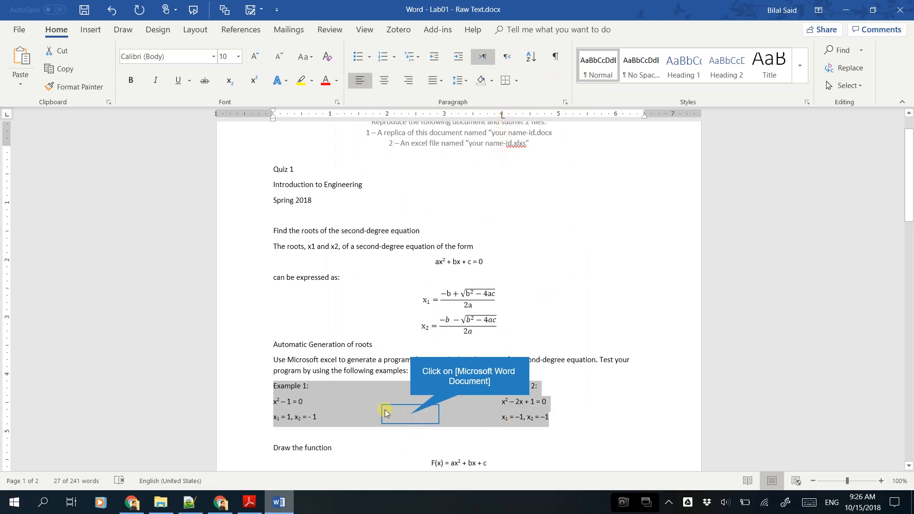
click(410, 414)
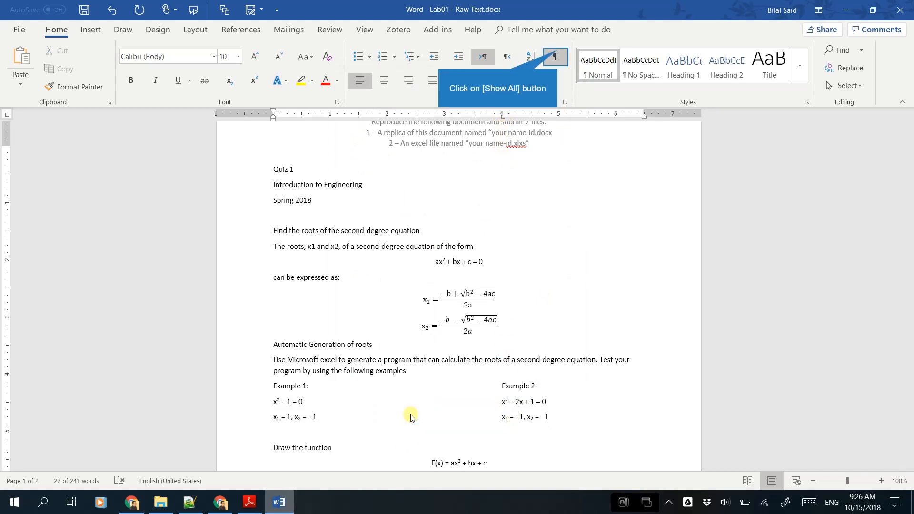
Step: Display the formatting marks to inspect the tab characters in the example lines, and hide them again
click(558, 54)
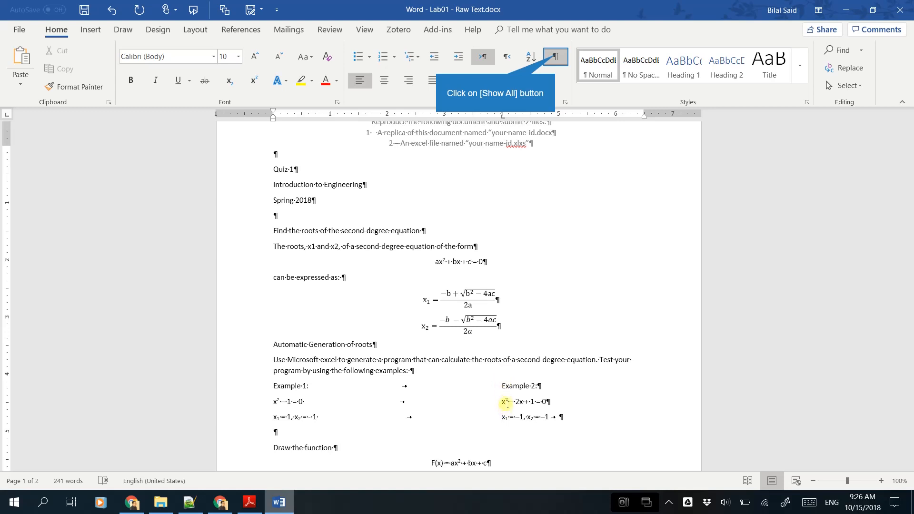
click(556, 57)
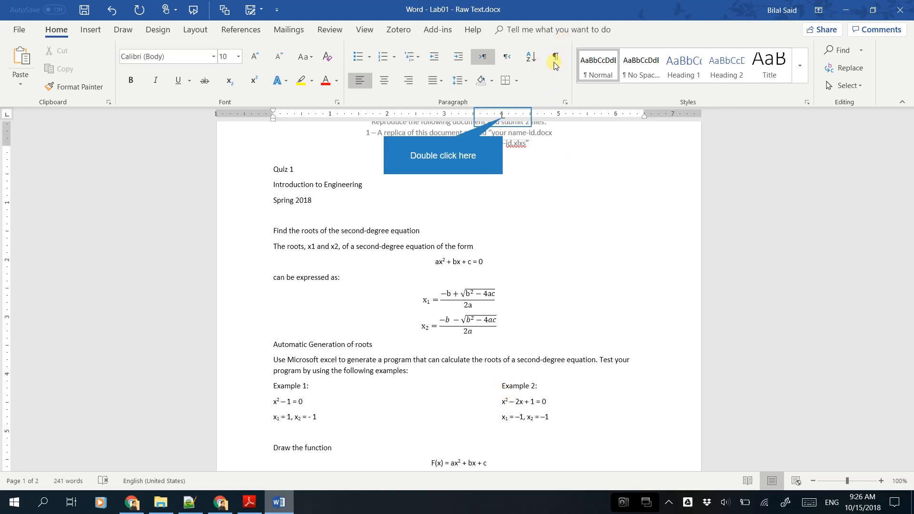
double_click(503, 119)
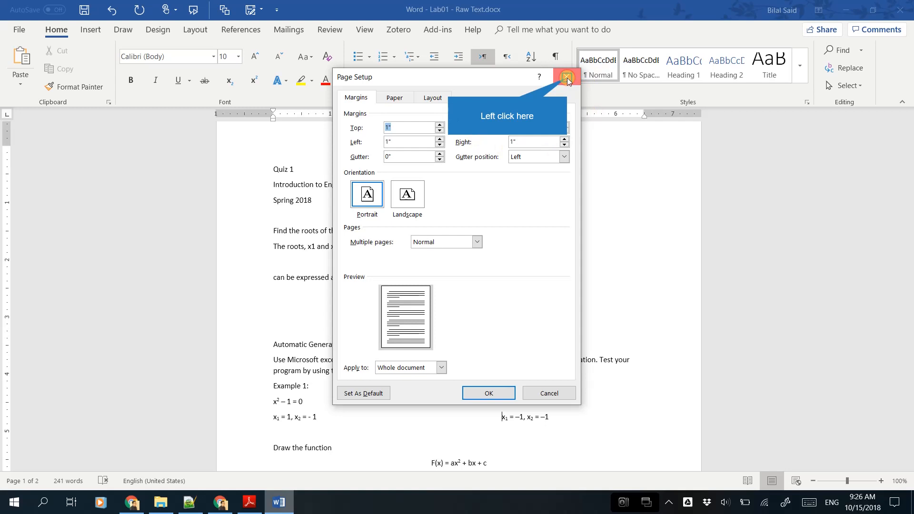
click(567, 78)
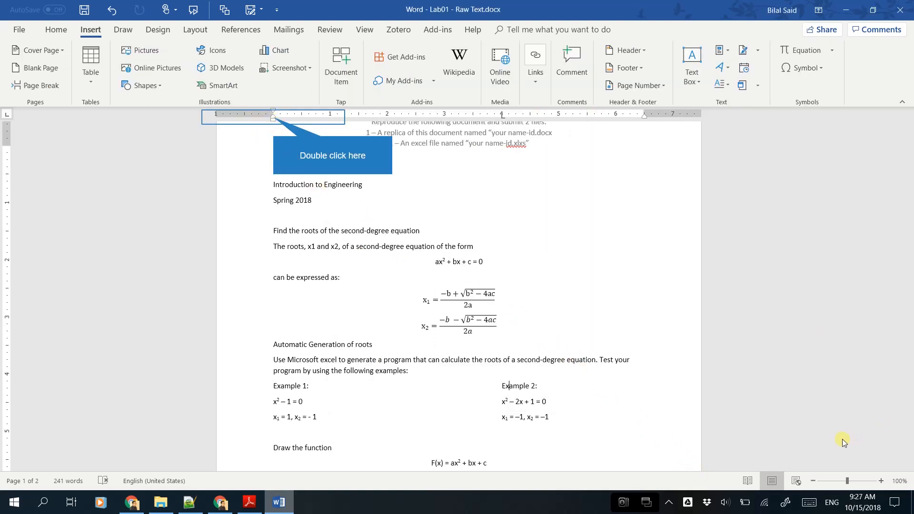
Step: Inspect the paragraph settings and tab stop settings of the Example 1 and Example 2 line
double_click(273, 117)
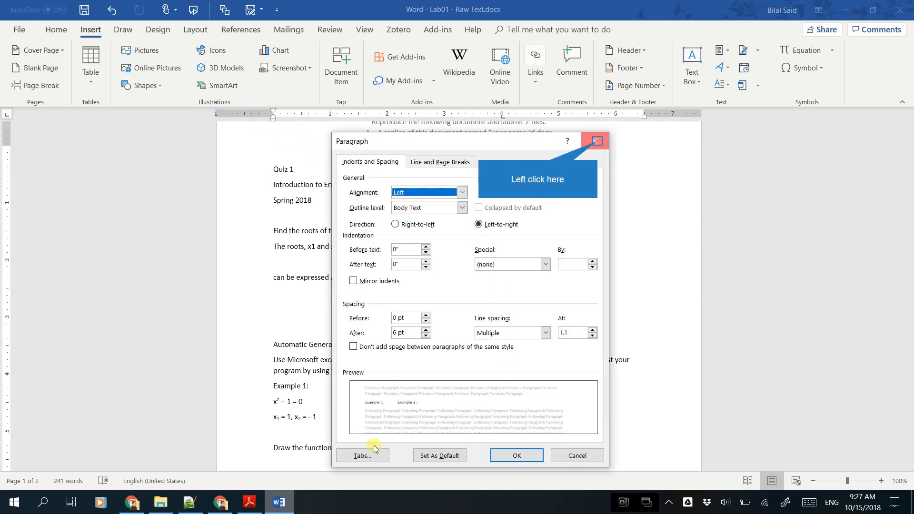
click(597, 142)
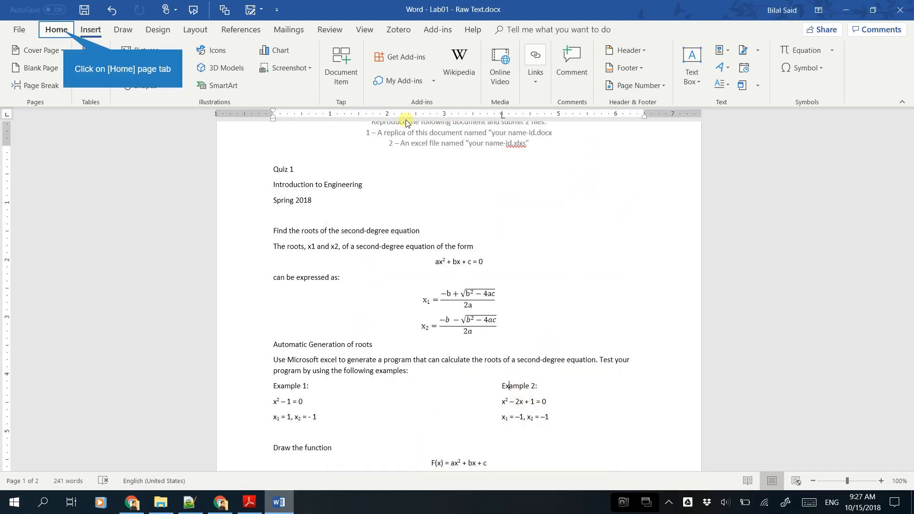
click(64, 32)
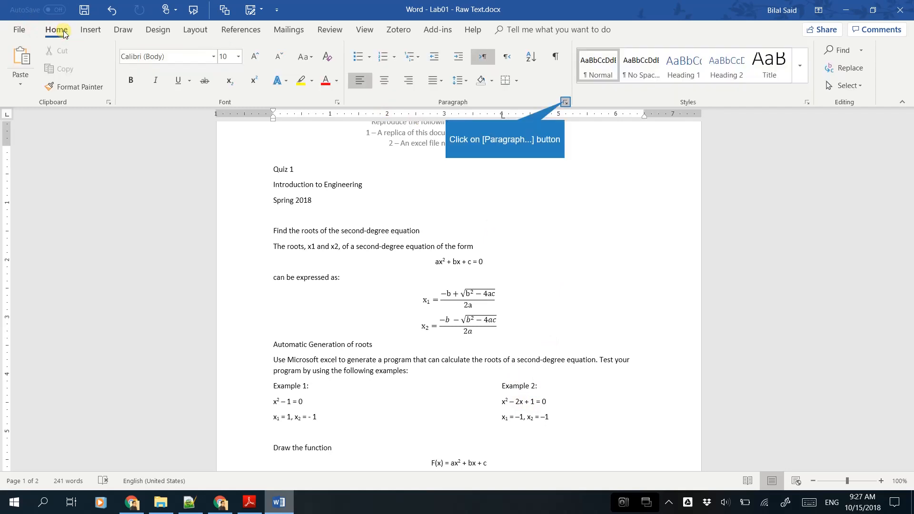
click(564, 102)
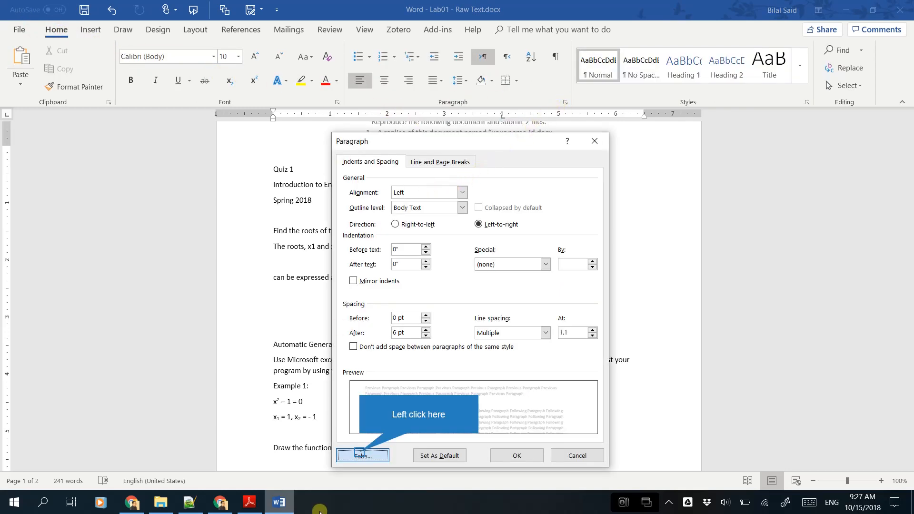
click(360, 456)
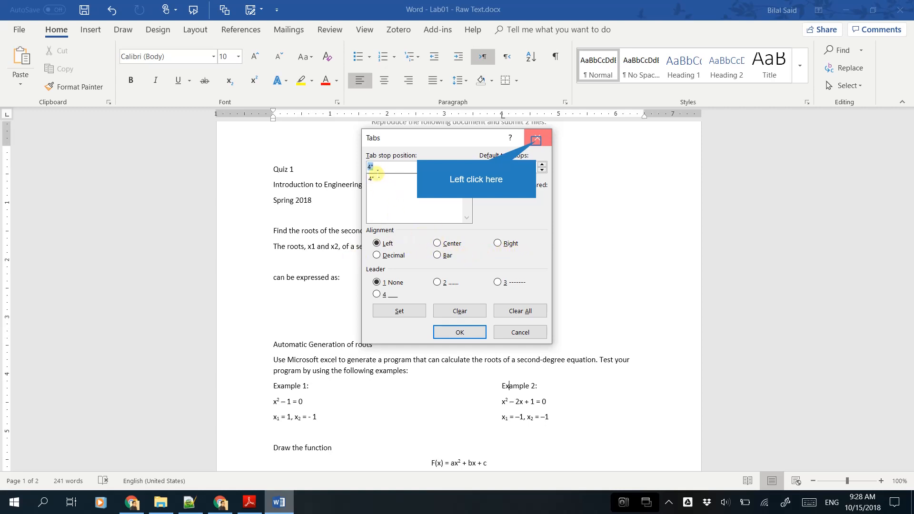
click(537, 142)
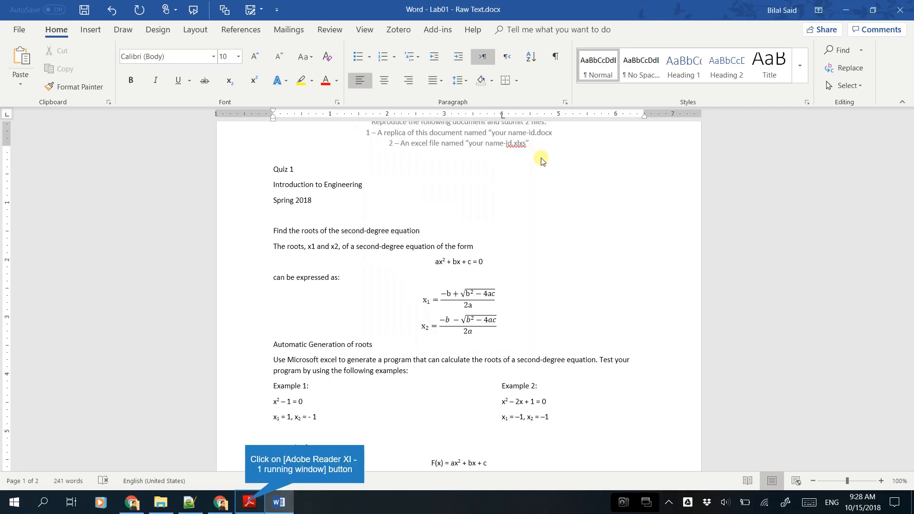
Step: Display the full list of styles in Word and examine the formatted PDF in Adobe Reader for the styles used
click(246, 504)
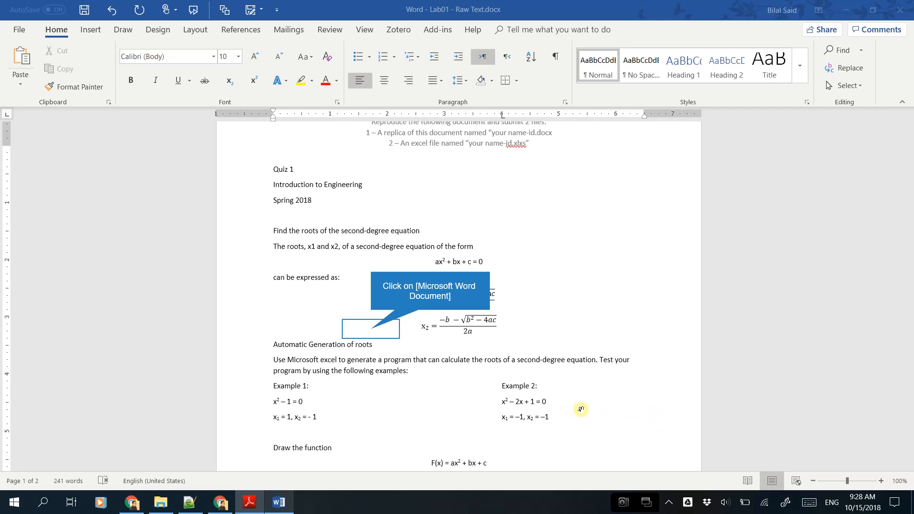
click(371, 329)
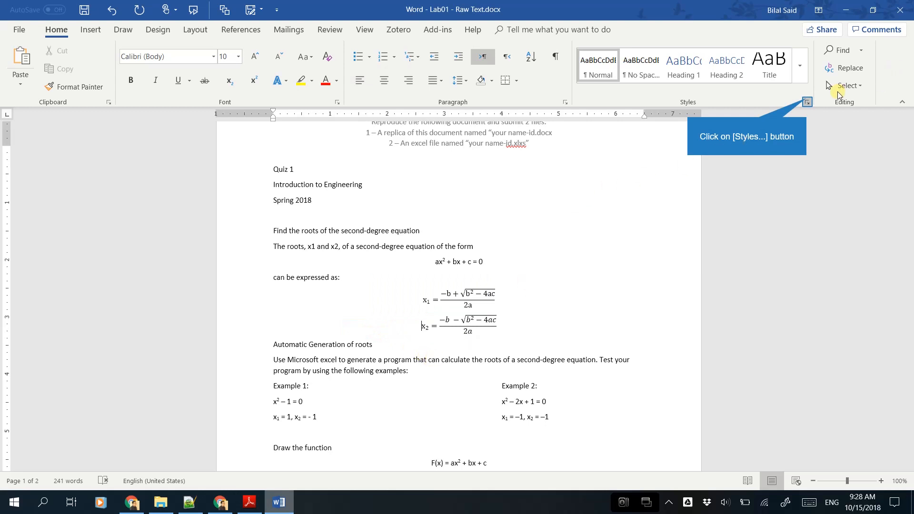
click(807, 102)
scroll(302, 314, down, 5)
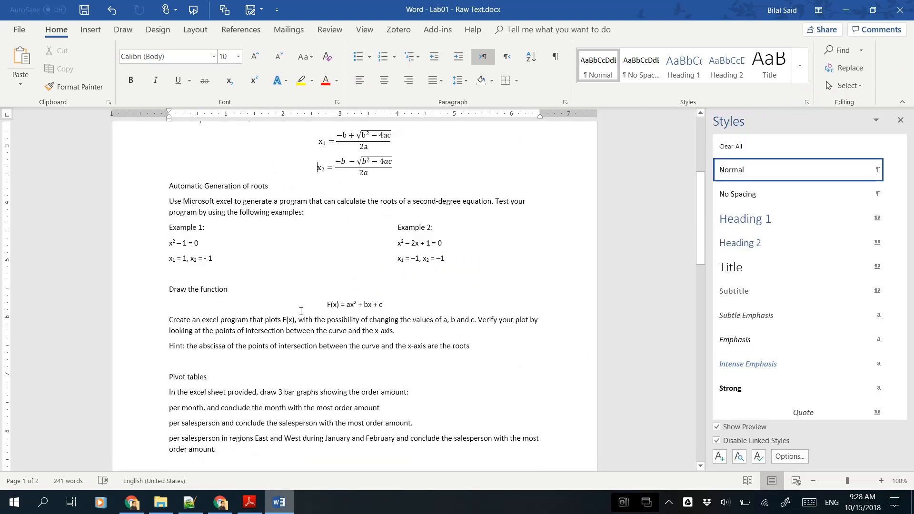
click(249, 502)
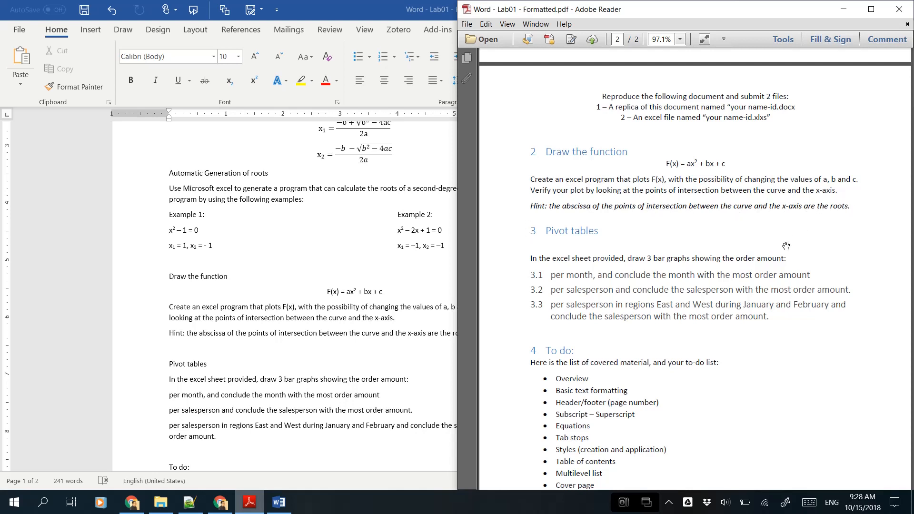
scroll(786, 246, up, 9)
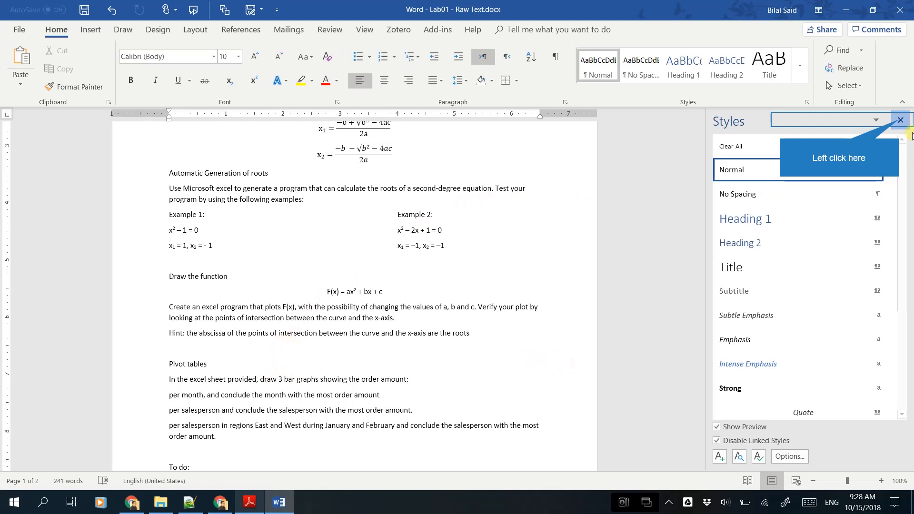
Step: Close the full list of styles and look at the expanded quick styles gallery
click(900, 122)
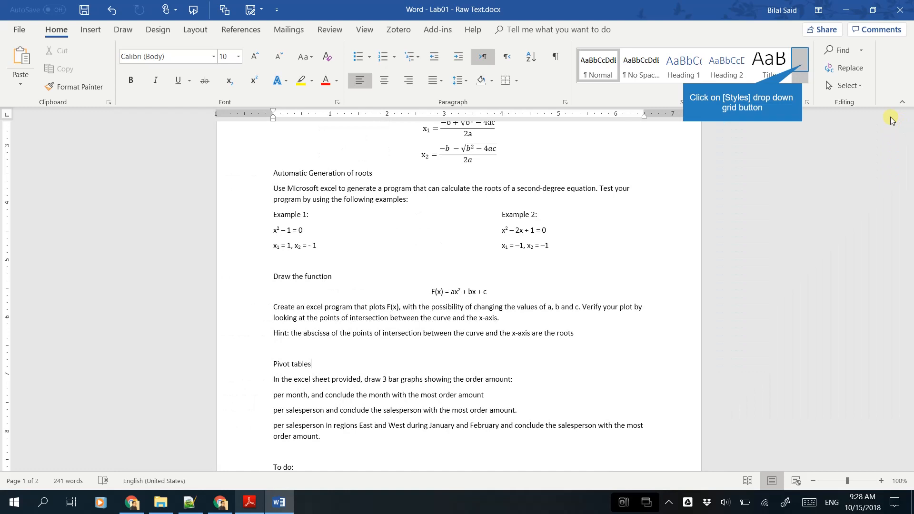
click(801, 66)
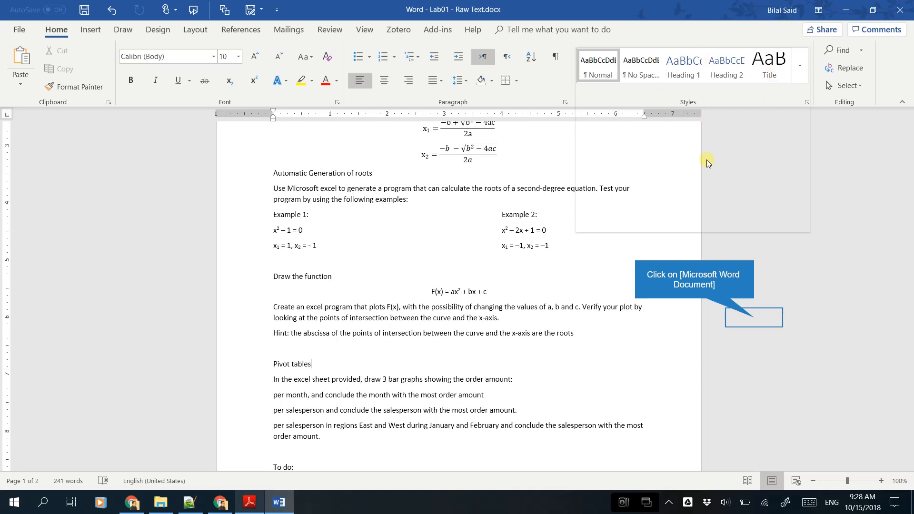
click(754, 318)
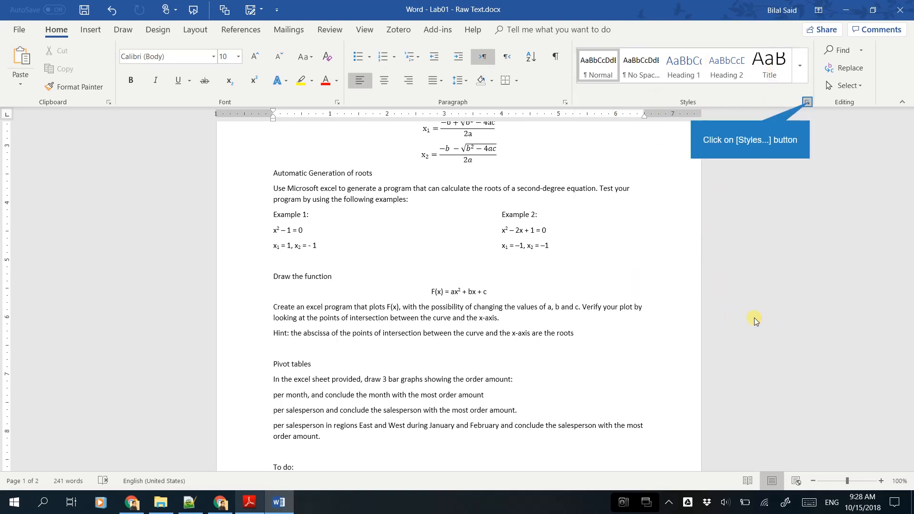
Step: Reopen the full list of styles and apply the Emphasis style to the Hint sentence under Draw the function
click(807, 103)
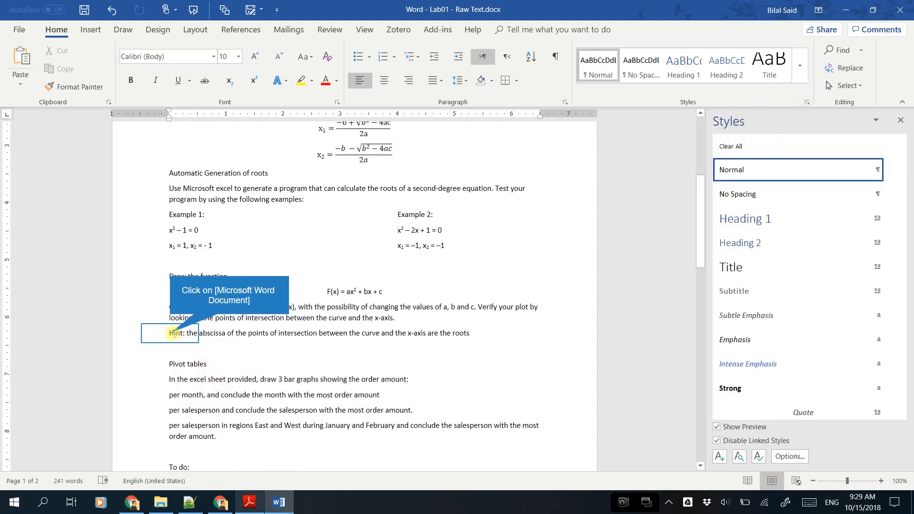
drag(173, 333, 469, 334)
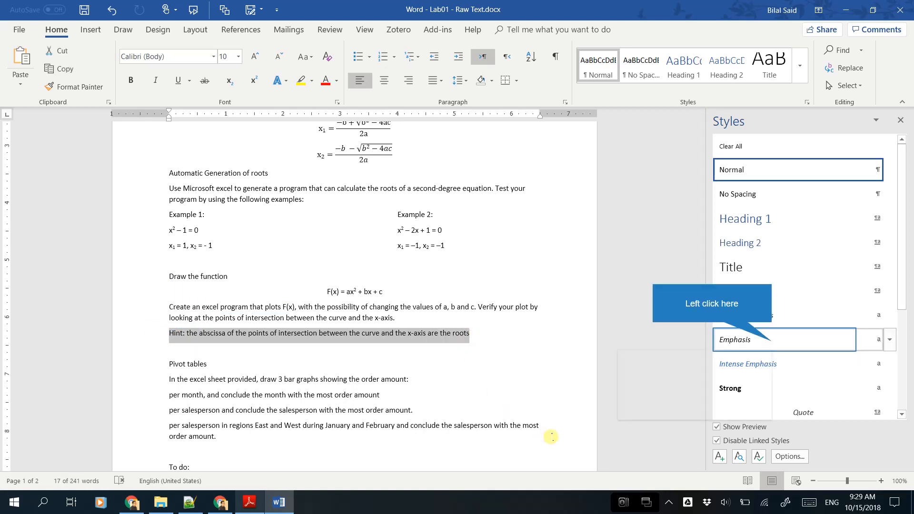
click(772, 341)
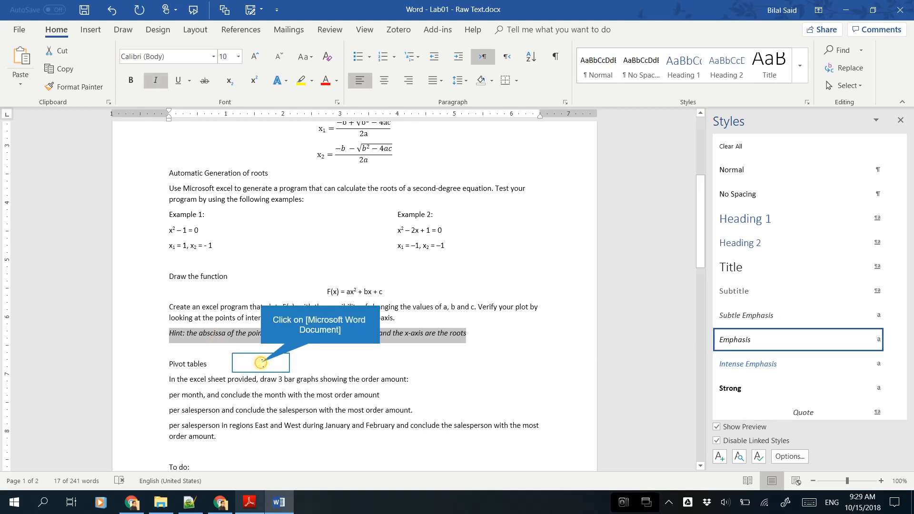
click(261, 363)
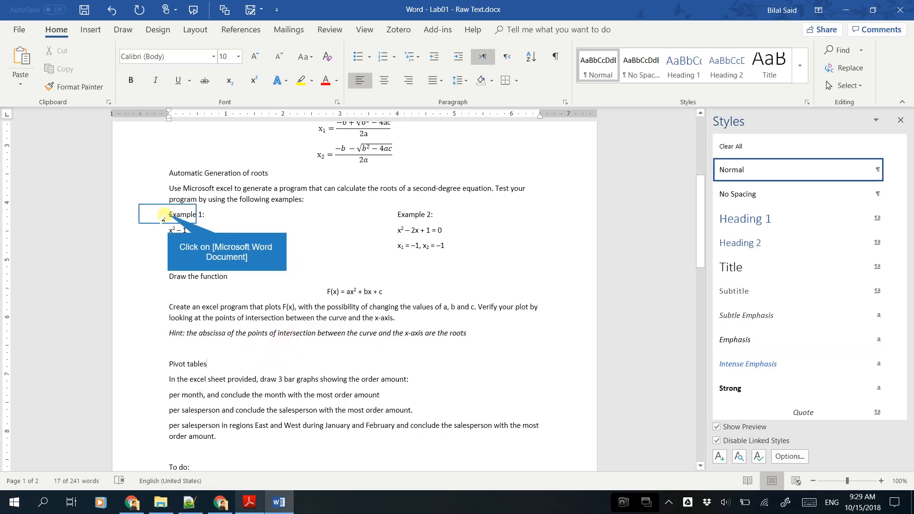
Step: Apply the Strong style to both the "Example 1:" and "Example 2:" labels
drag(169, 213, 205, 214)
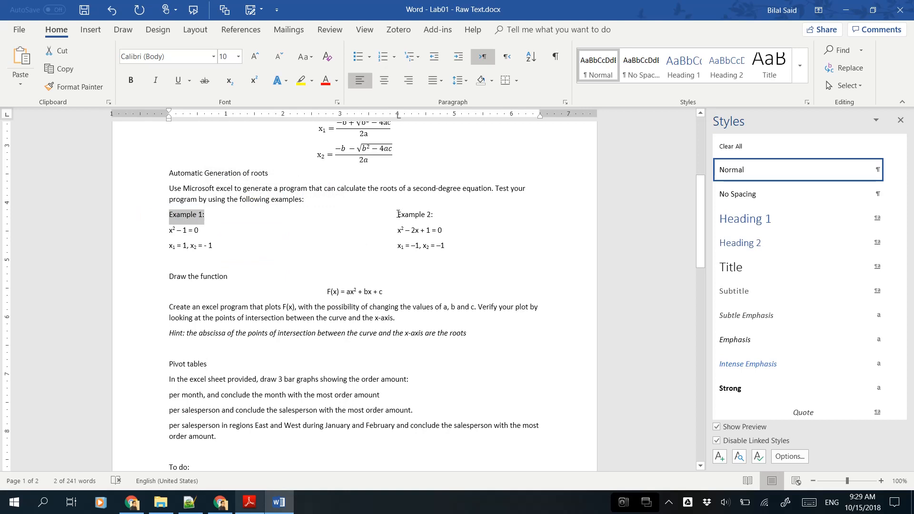
drag(406, 213, 433, 215)
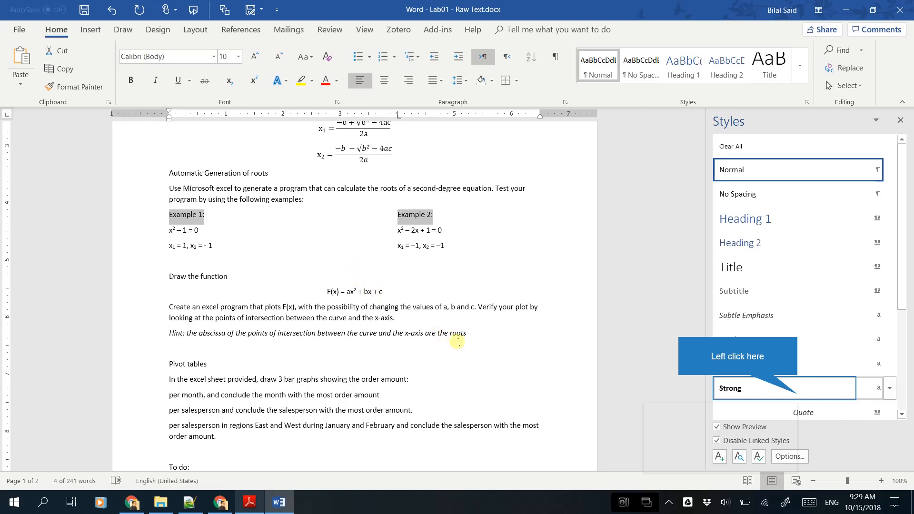
click(797, 395)
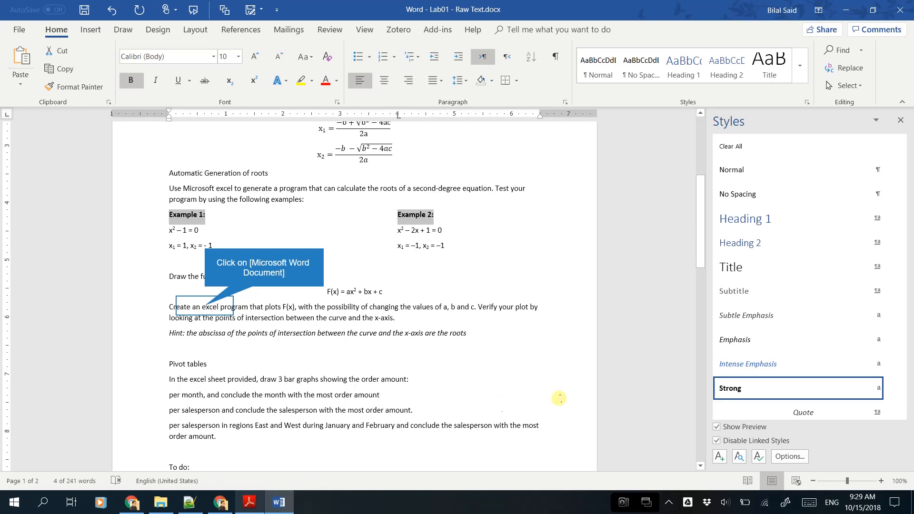
click(310, 281)
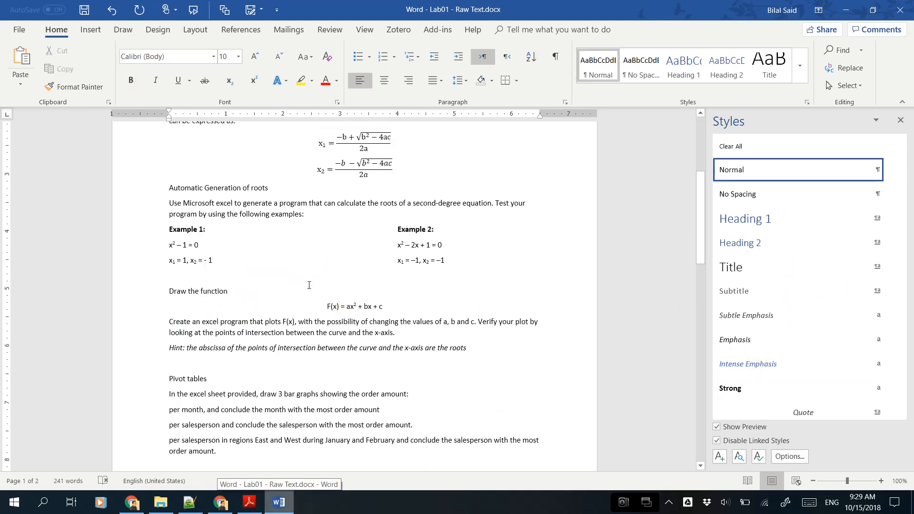
Step: Switch to the formatted PDF in Adobe Reader and examine the title, contents and numbered headings on page 1
scroll(311, 279, up, 6)
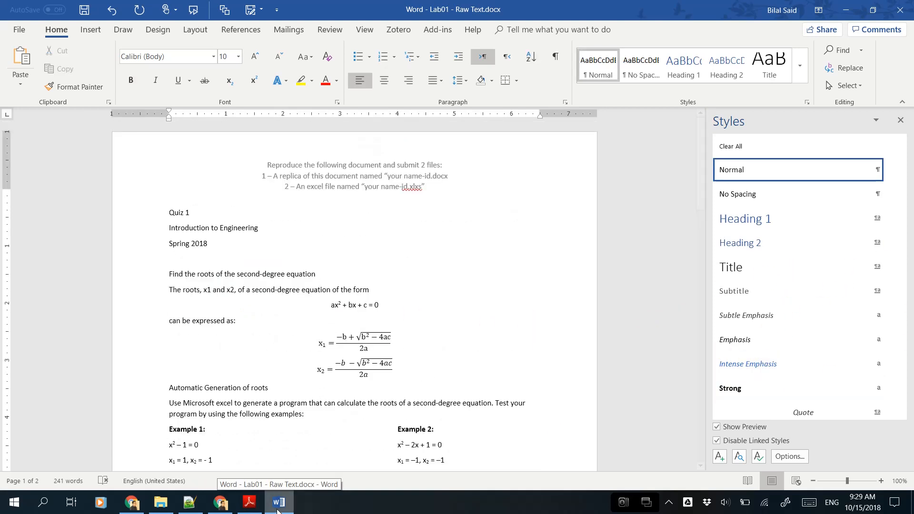
click(249, 502)
scroll(640, 280, up, 4)
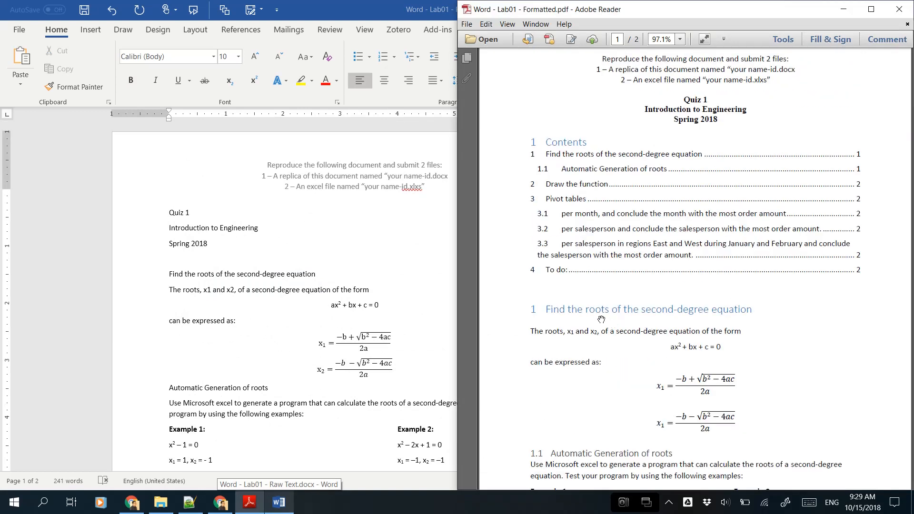
scroll(588, 276, down, 1)
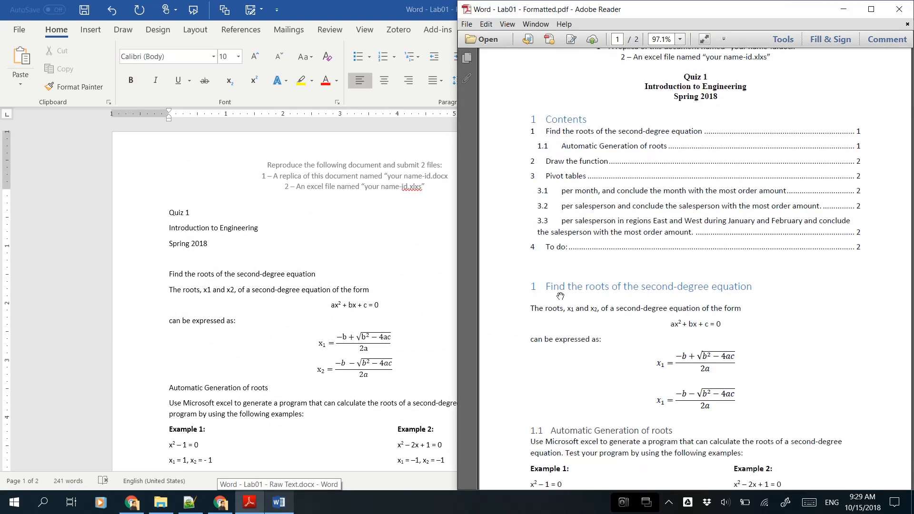
scroll(590, 256, down, 2)
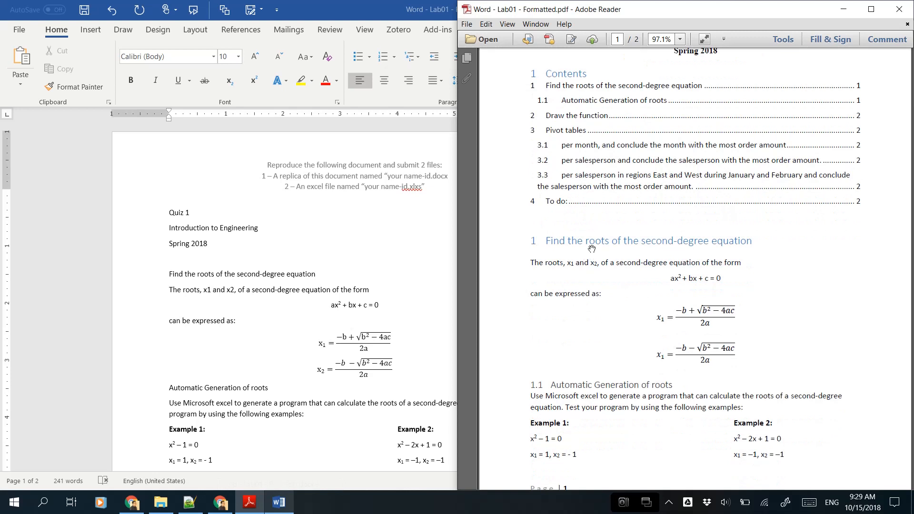
Step: Examine the numbered headings and sub-headings across both pages of the formatted PDF
scroll(593, 249, down, 4)
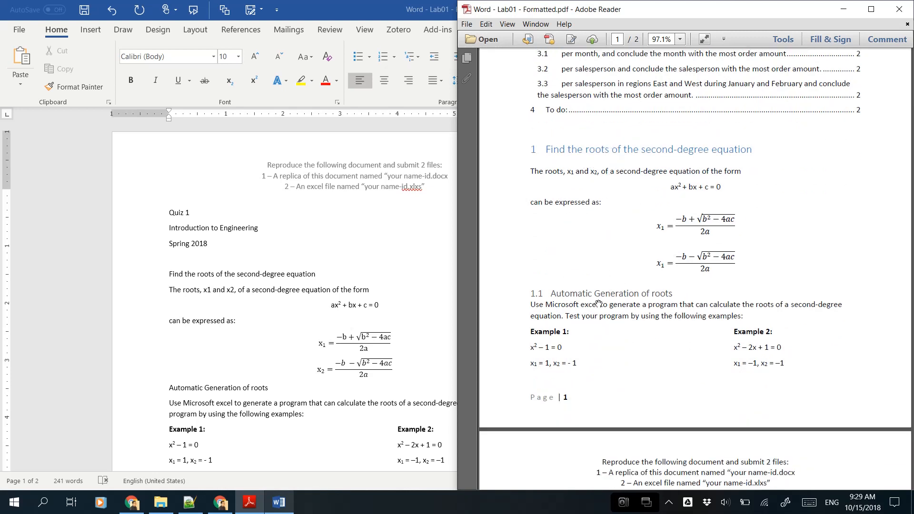
scroll(614, 292, down, 1)
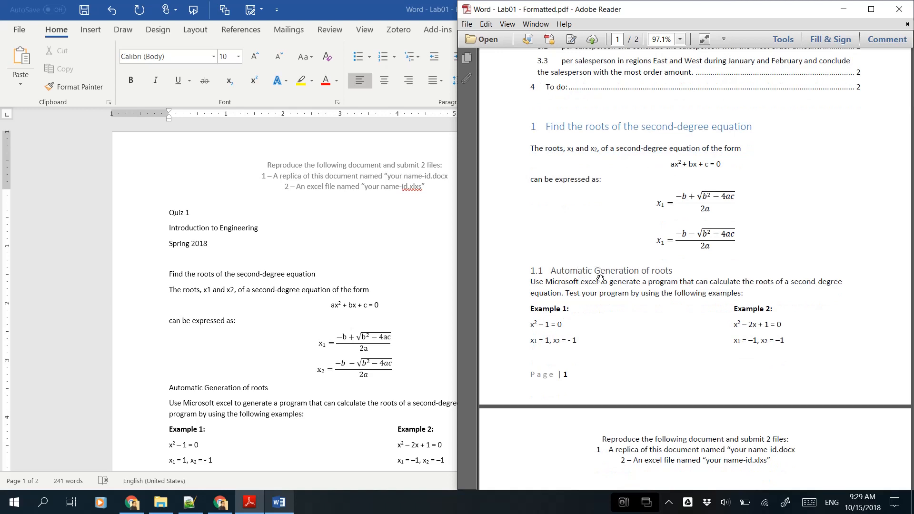
scroll(594, 274, down, 17)
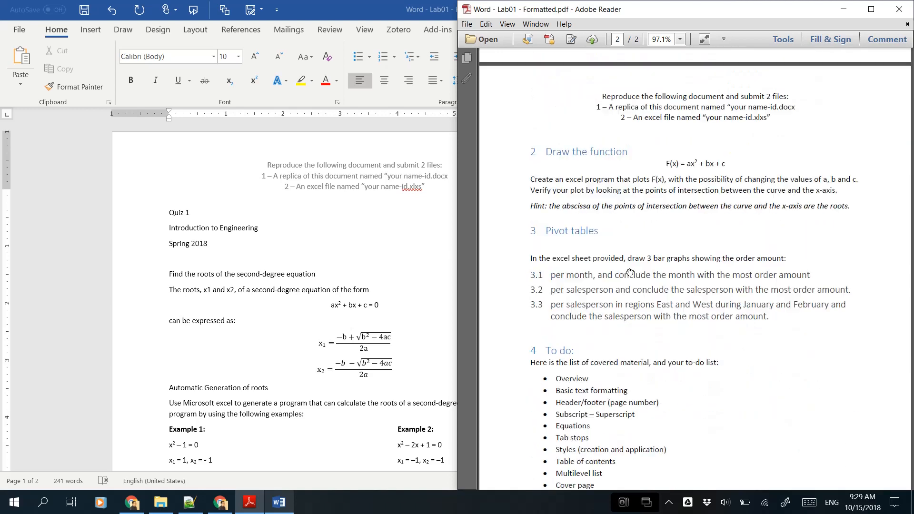
scroll(630, 274, down, 1)
scroll(614, 268, up, 20)
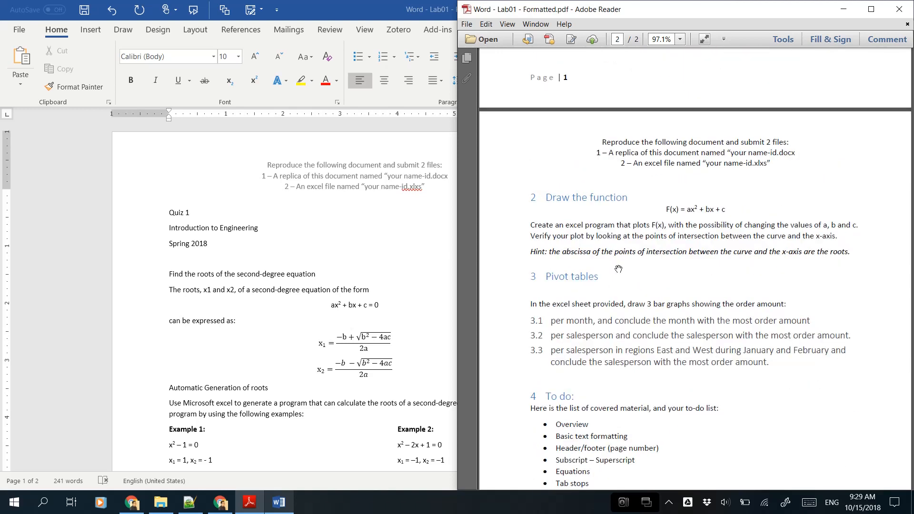
scroll(619, 270, up, 1)
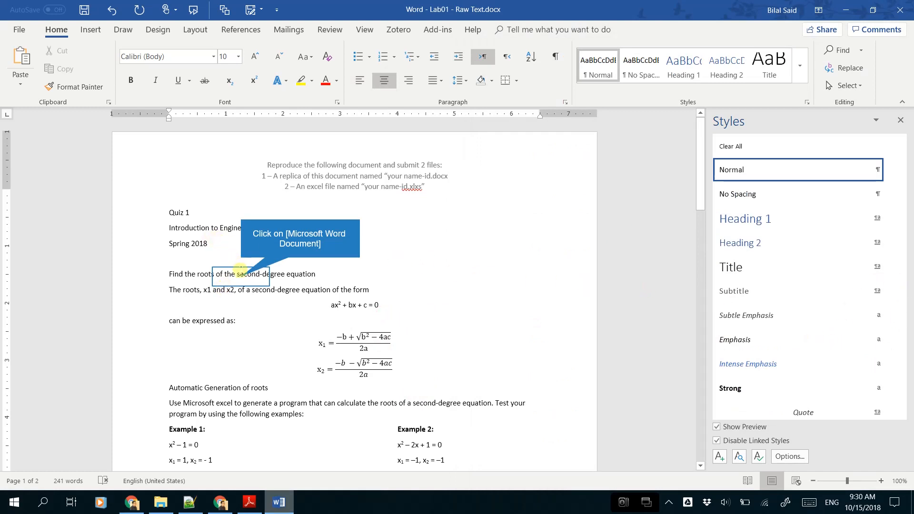
Step: Apply Heading 1 to "Find the roots of the second-degree equation" and create a "Section" style from it, followed by Normal
click(240, 276)
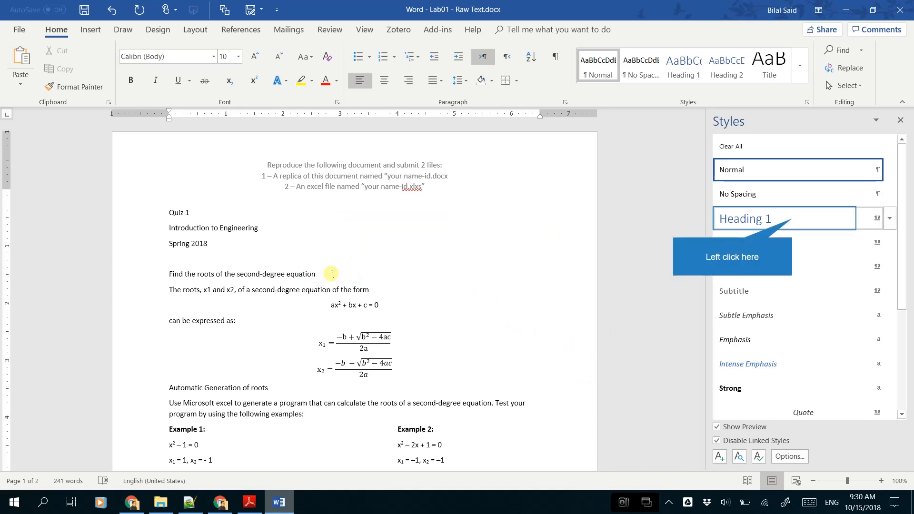
click(791, 220)
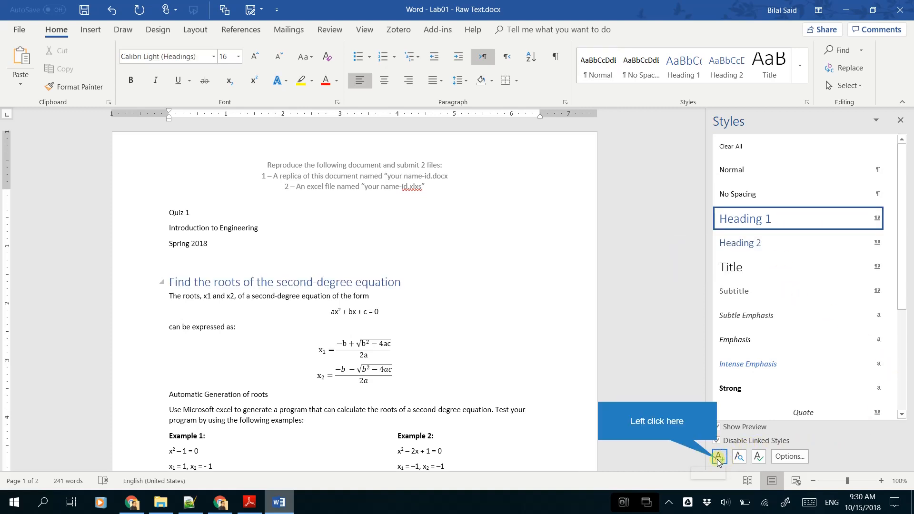
click(718, 456)
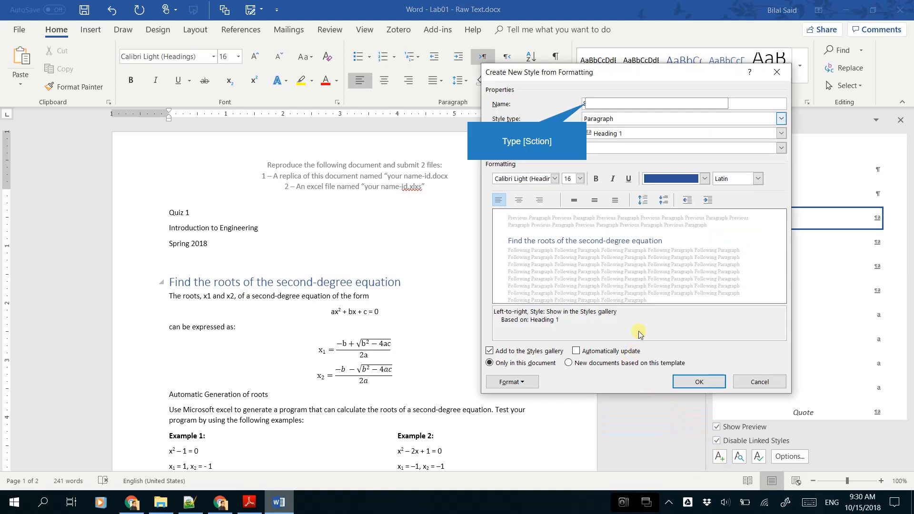
text(Section)
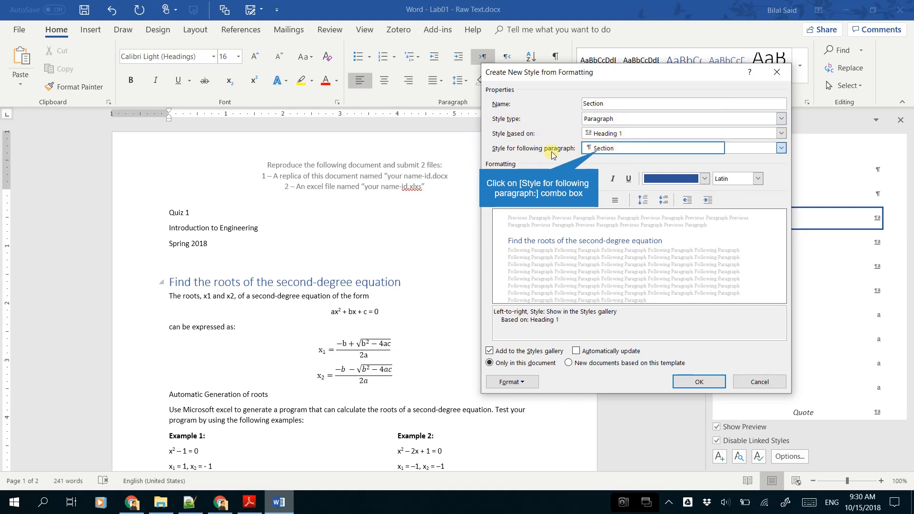
click(598, 149)
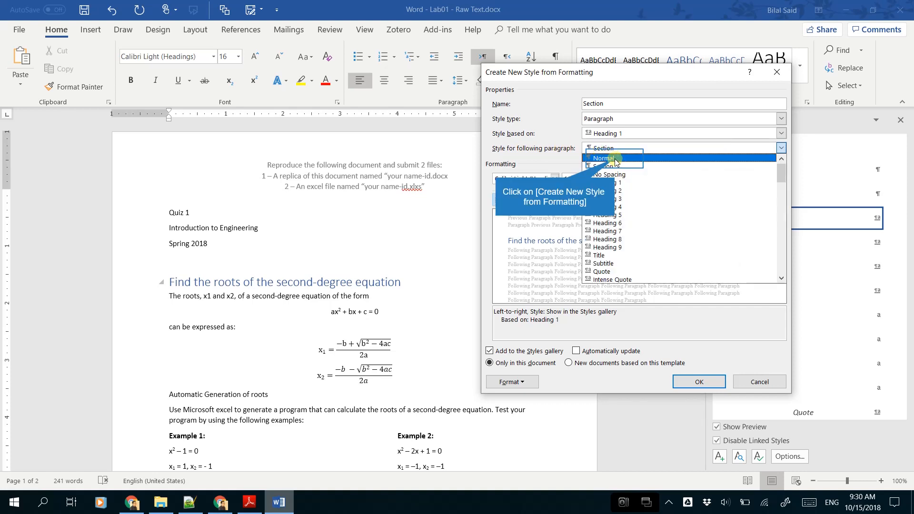
click(614, 159)
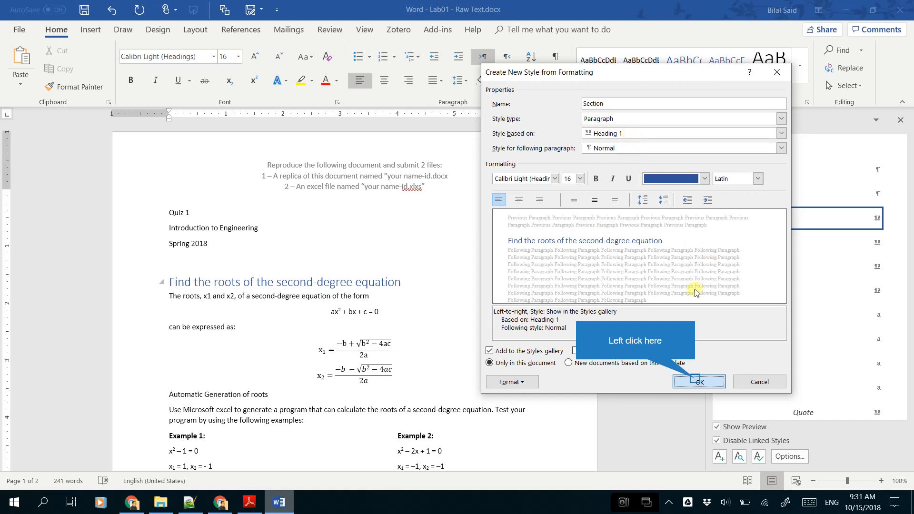
click(697, 382)
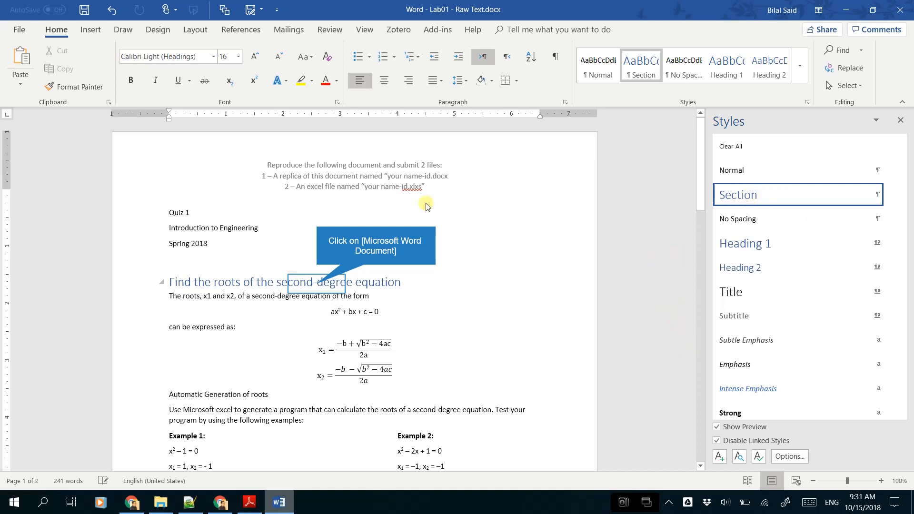
Step: Apply the Section style to the "Draw the function", "Pivot tables" and "To do:" headings
scroll(249, 286, down, 5)
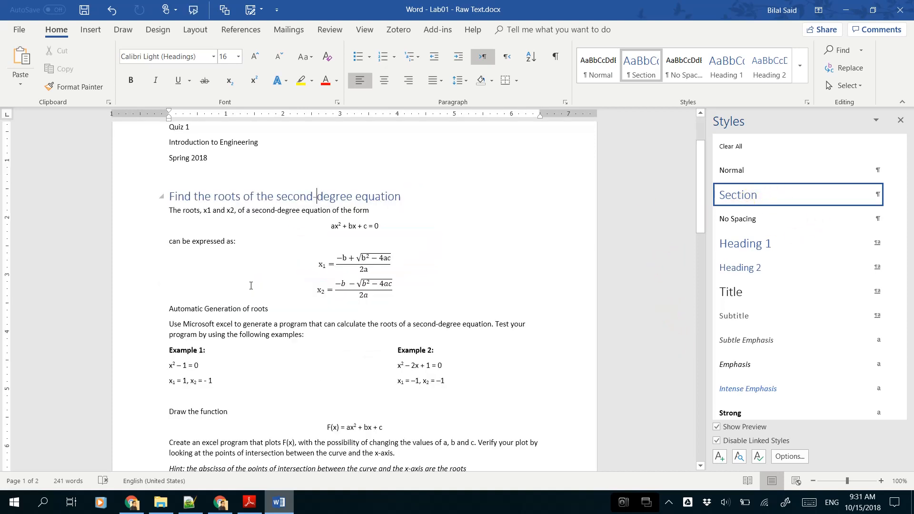
click(250, 275)
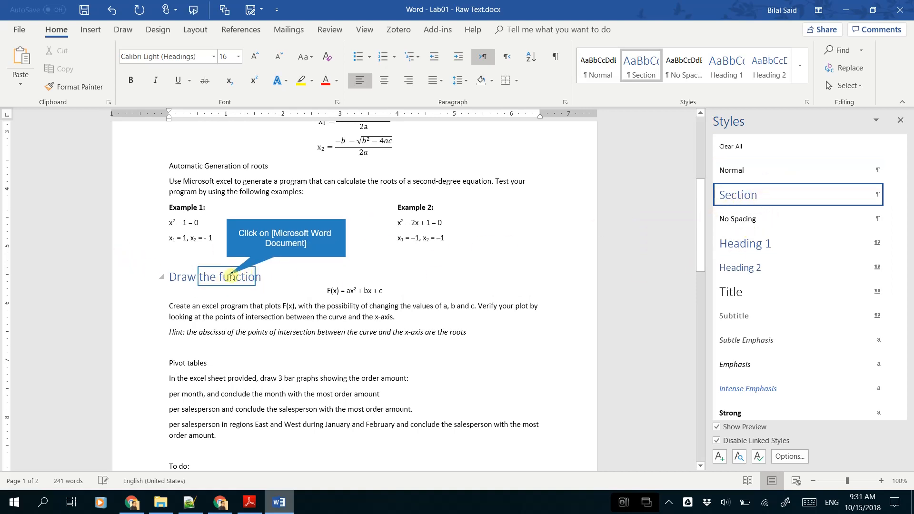
click(227, 276)
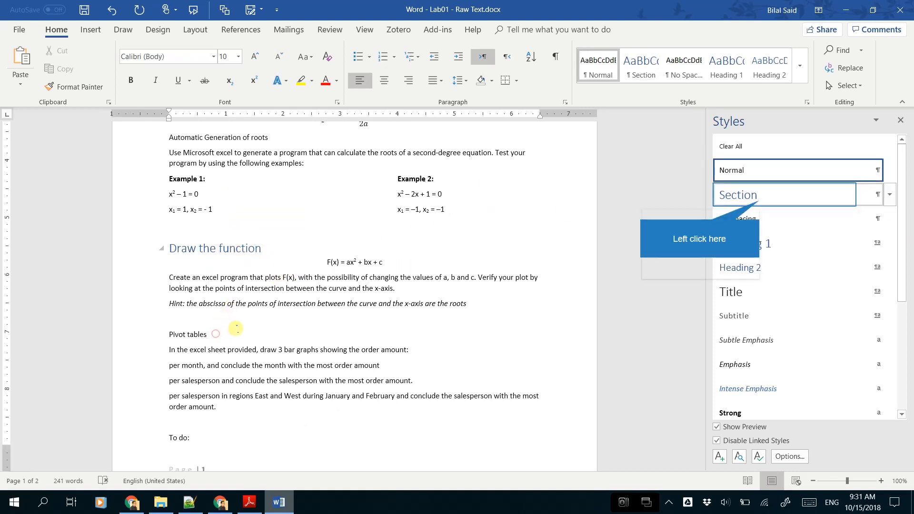
click(760, 203)
scroll(226, 285, down, 5)
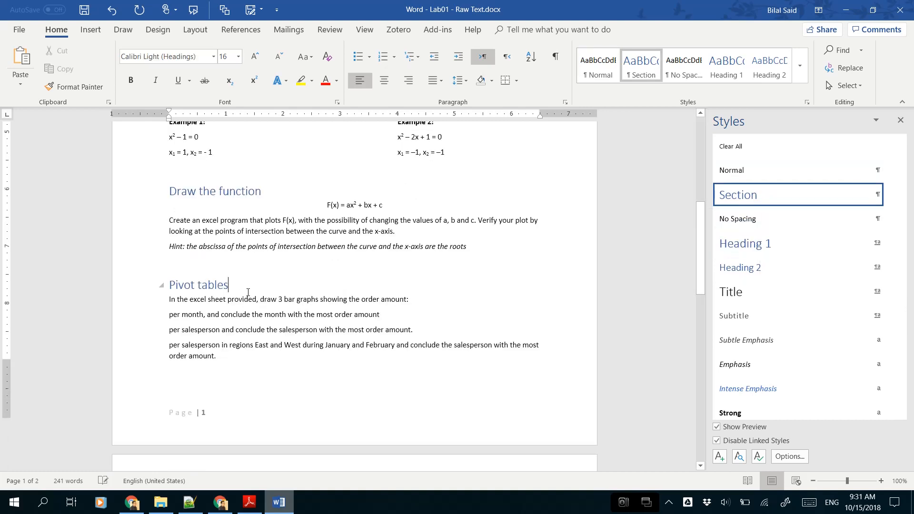
click(204, 348)
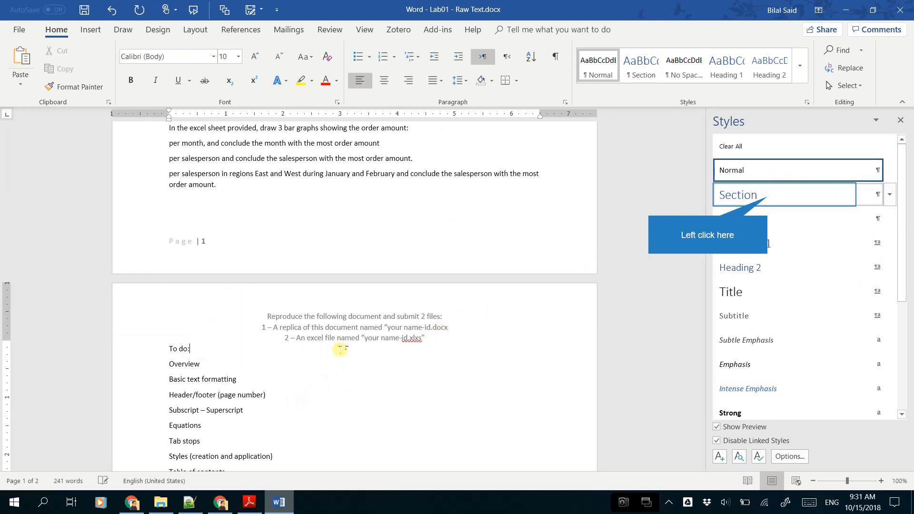
Step: Apply the Heading 2 style to the "Automatic Generation of roots" line
scroll(378, 327, up, 10)
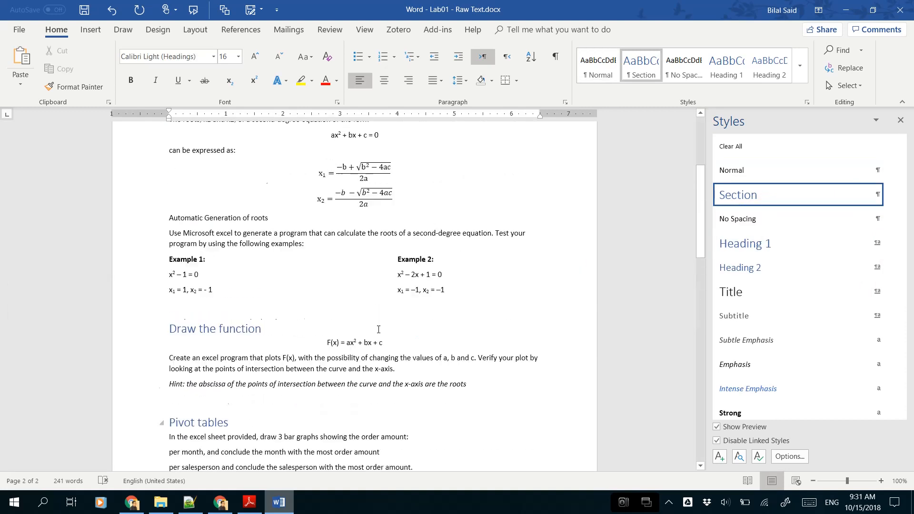
scroll(378, 327, down, 1)
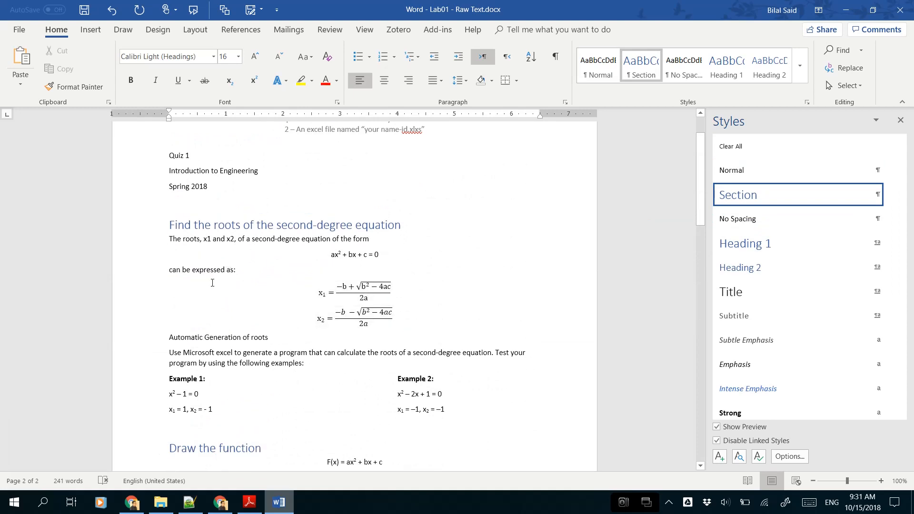
scroll(224, 286, down, 2)
click(227, 277)
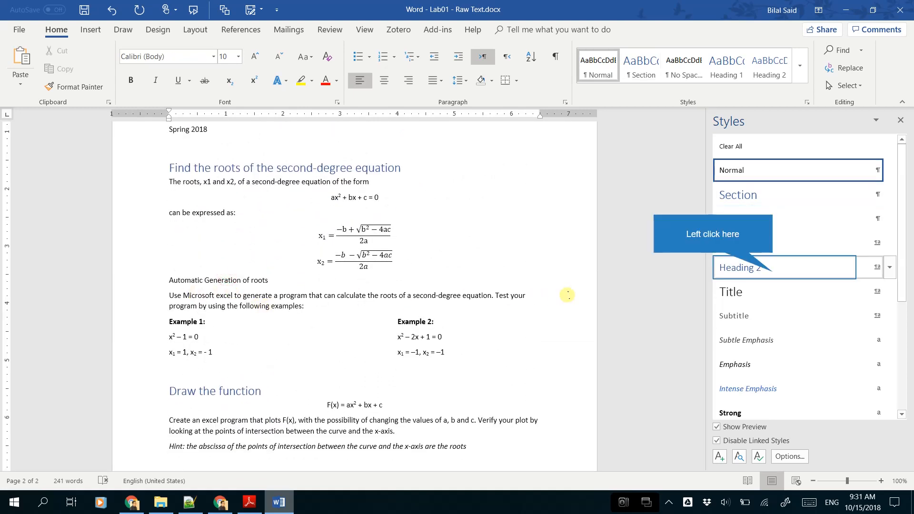
click(773, 275)
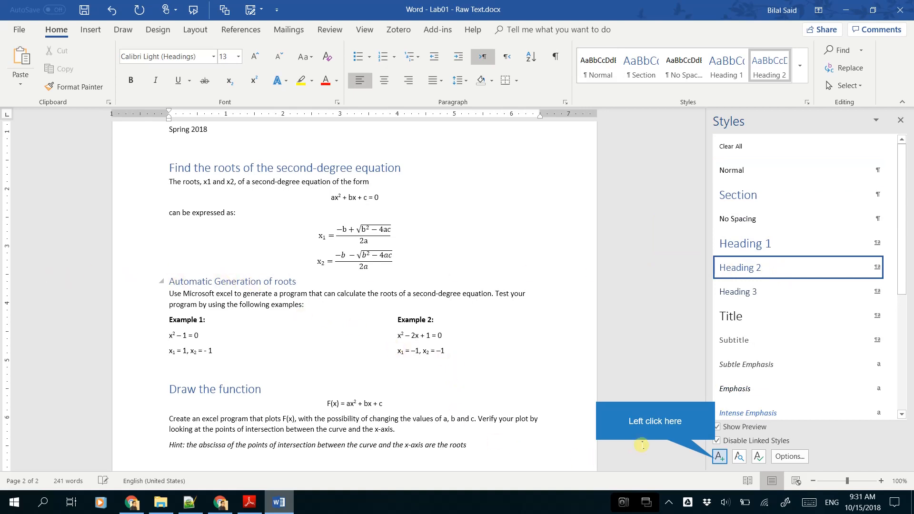
Step: Create a paragraph style named "Sub-Section" based on Heading 2, with Normal as the style for the following paragraph
click(718, 457)
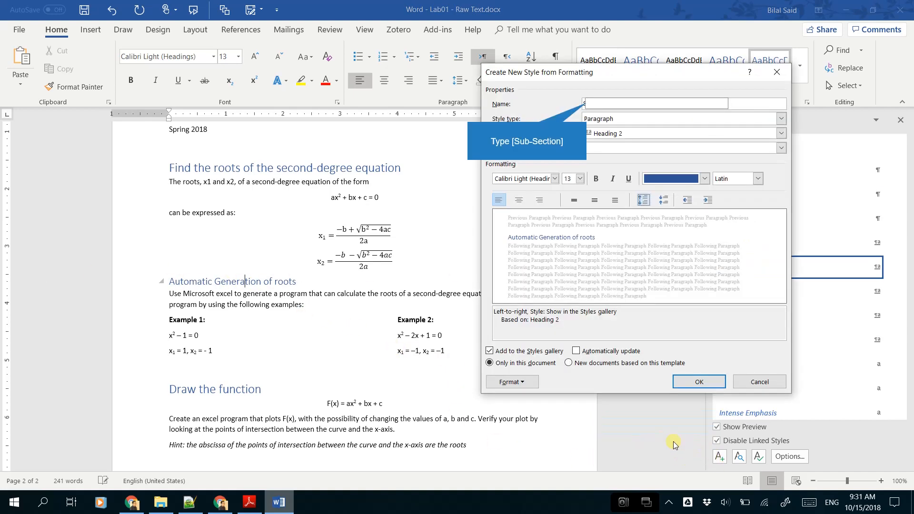
text(Sub-Section)
key(Tab)
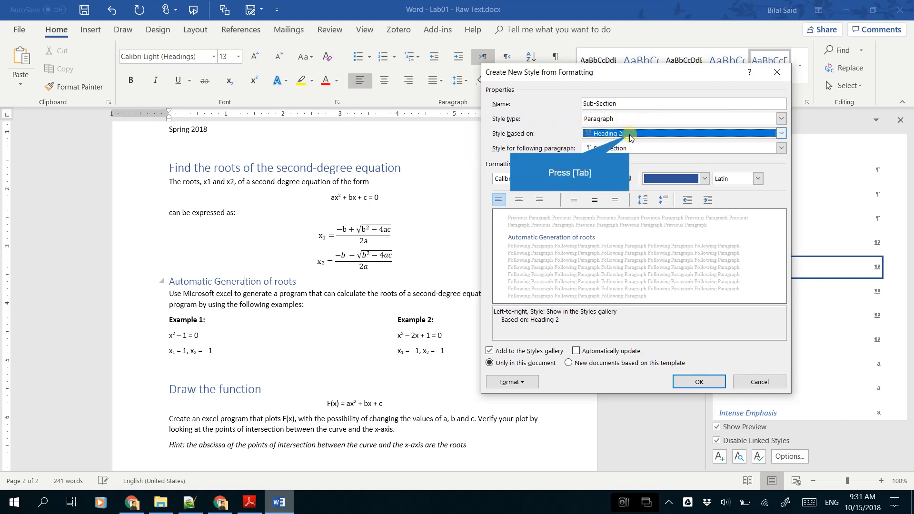
key(Tab)
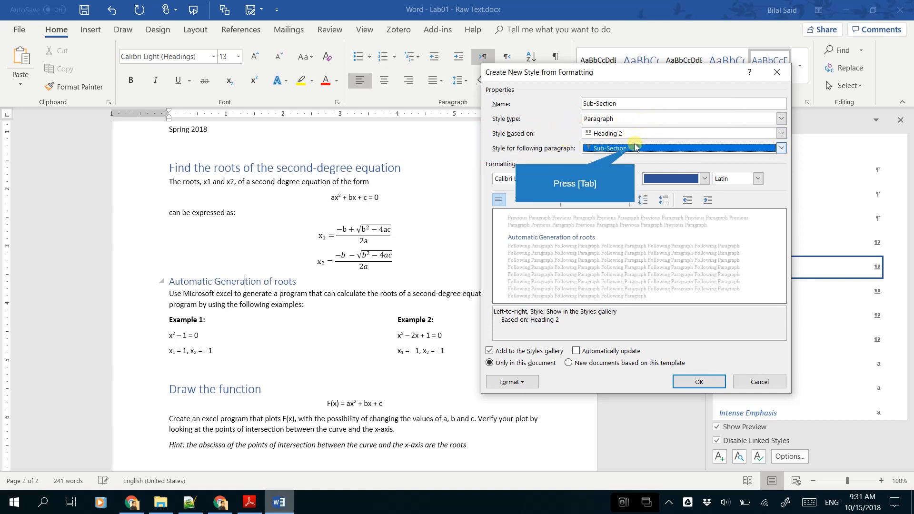
click(635, 148)
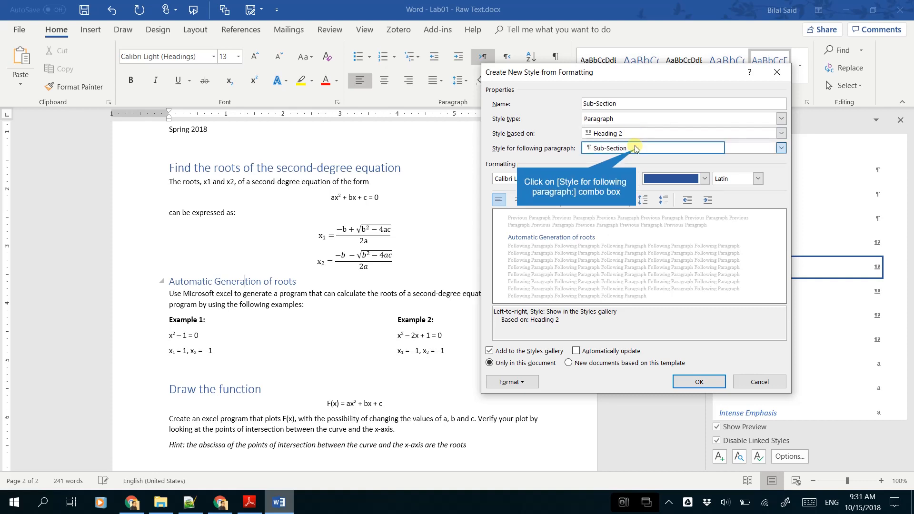
click(636, 148)
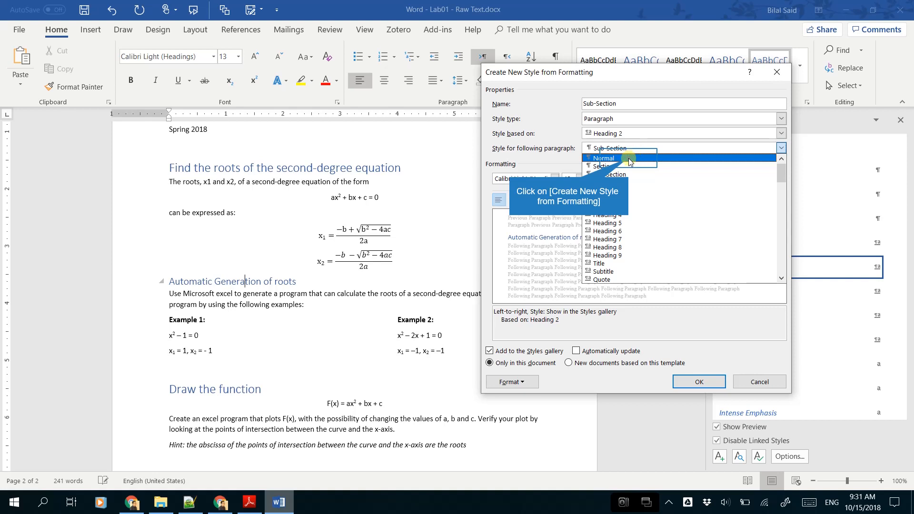
click(628, 159)
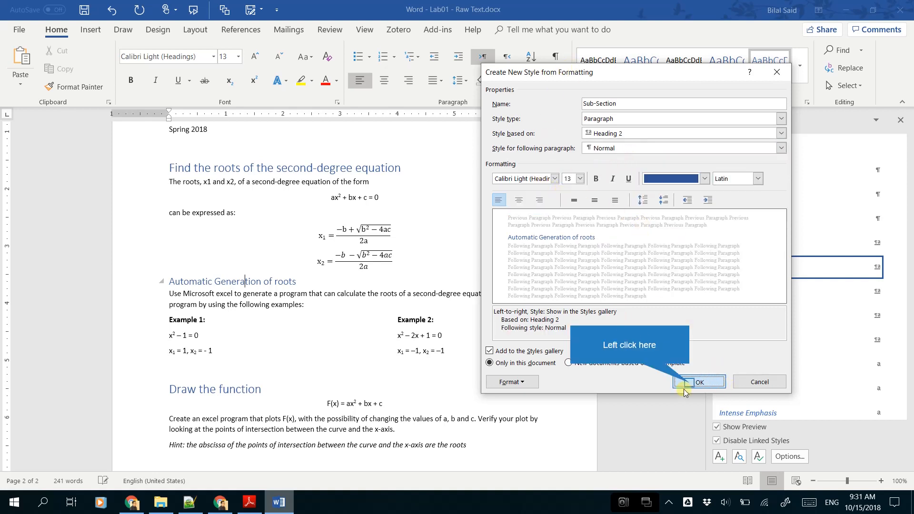
click(698, 382)
Step: Apply the Sub-Section style to the three "per month" and "per salesperson" lines under Pivot tables
scroll(277, 308, down, 5)
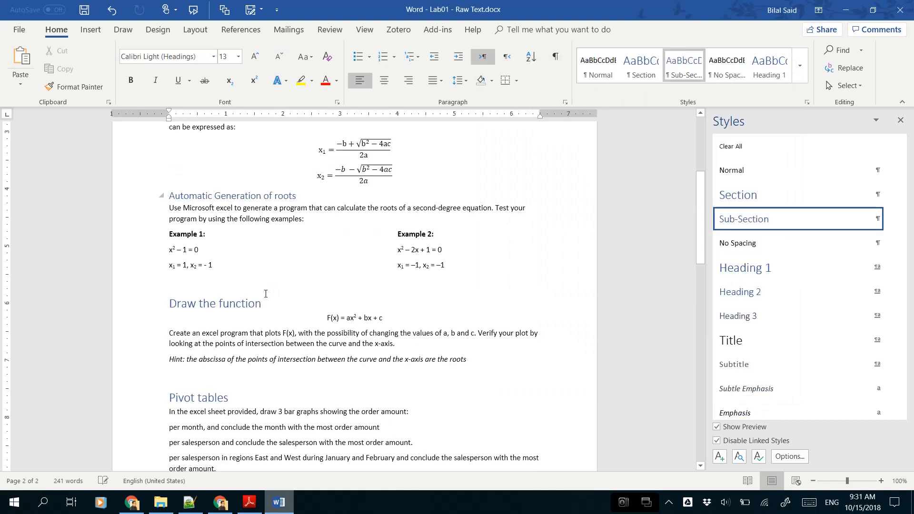
scroll(277, 309, down, 9)
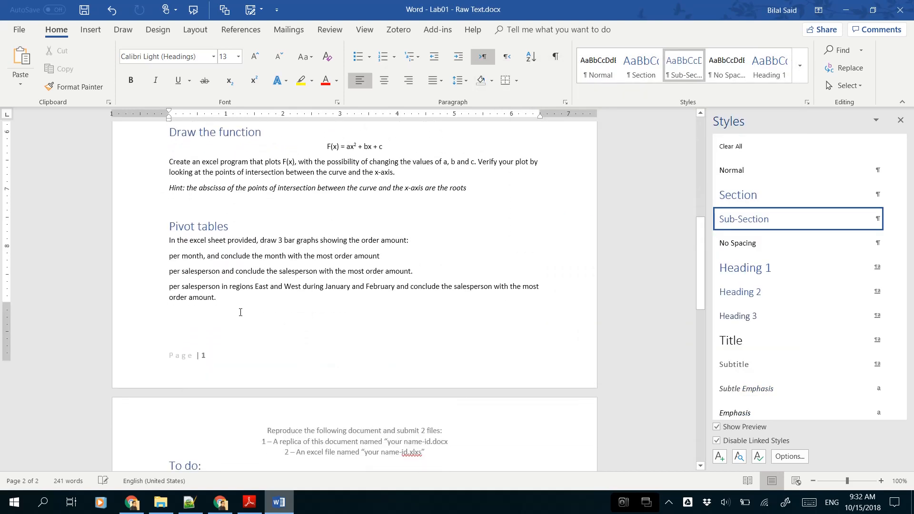
scroll(255, 301, up, 6)
drag(181, 284, 221, 314)
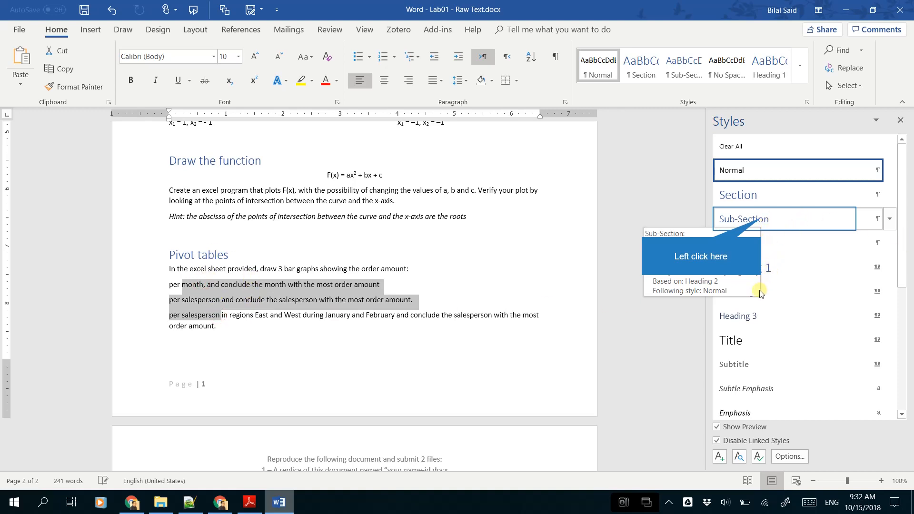
click(761, 221)
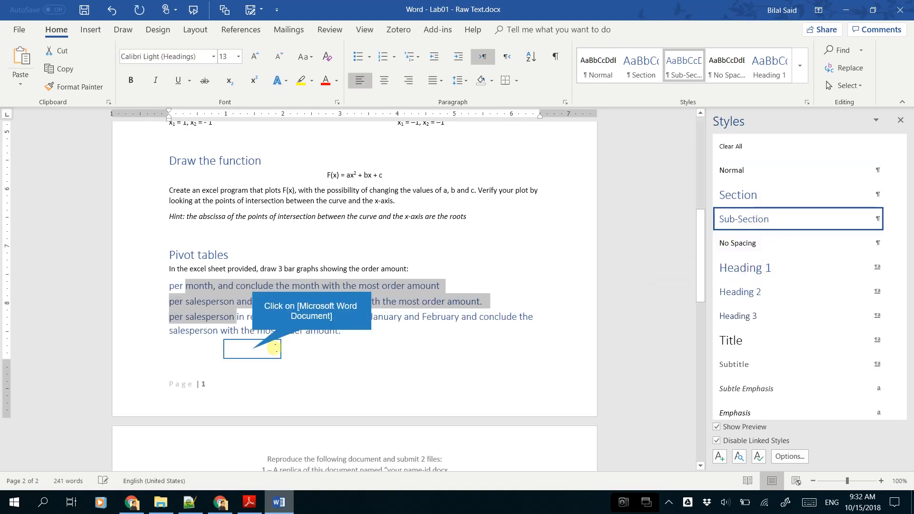
click(252, 349)
Step: Review the styled headings through the document and place the cursor in the "Find the roots of the second-degree equation" heading
scroll(347, 293, down, 4)
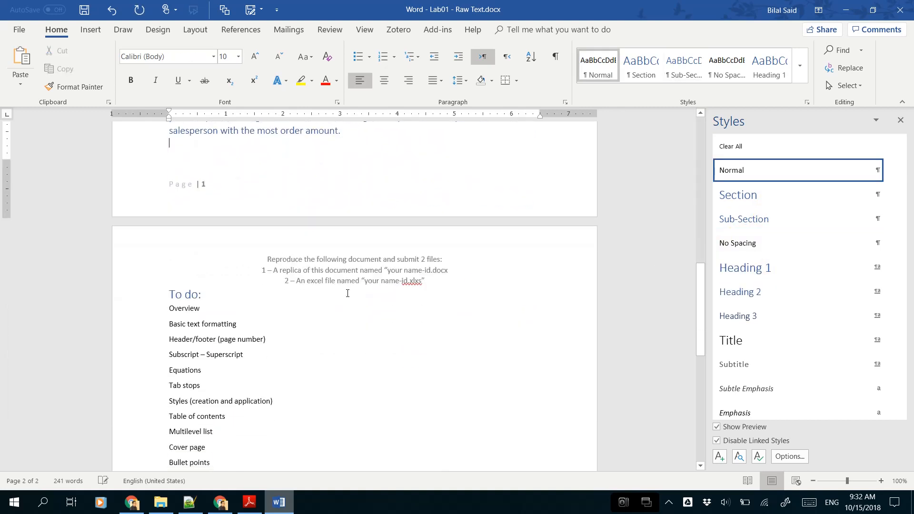
scroll(356, 285, up, 3)
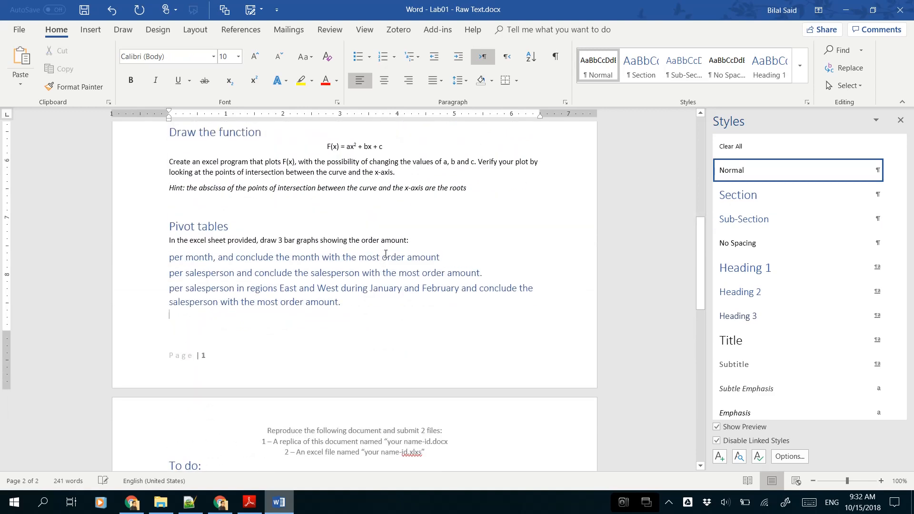
scroll(387, 256, up, 6)
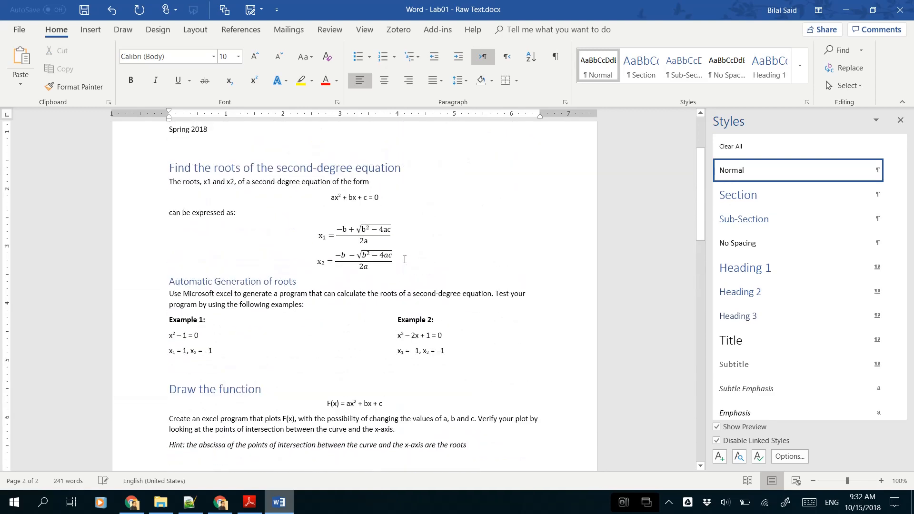
click(430, 224)
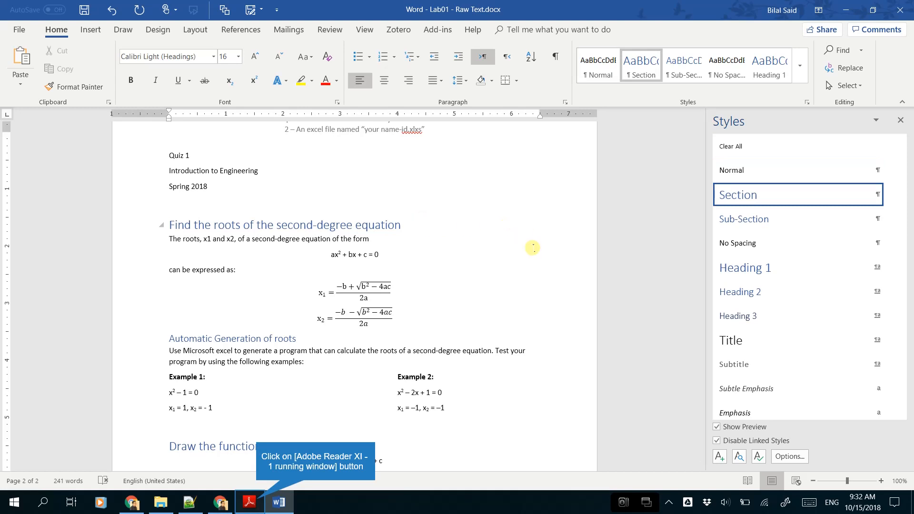
Step: Switch to the formatted PDF in Adobe Reader and examine its numbered headings, to-do list and contents table
click(257, 502)
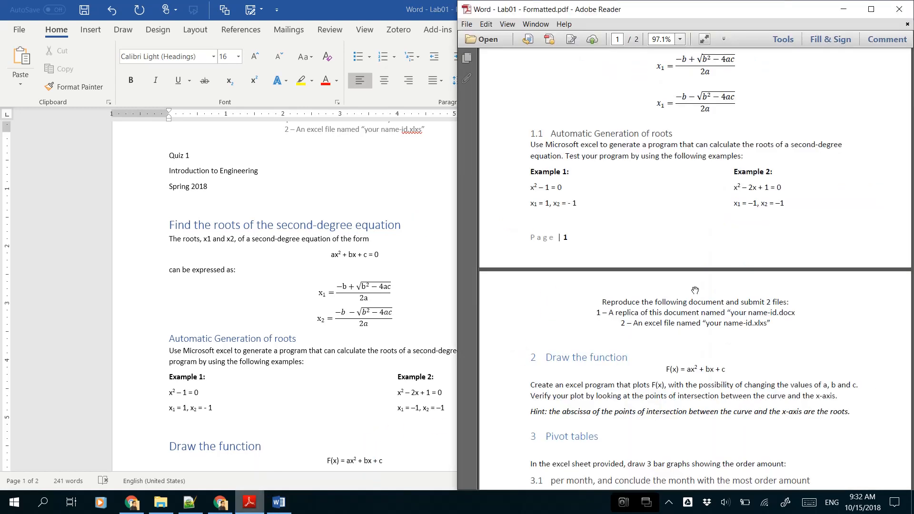
scroll(689, 287, down, 5)
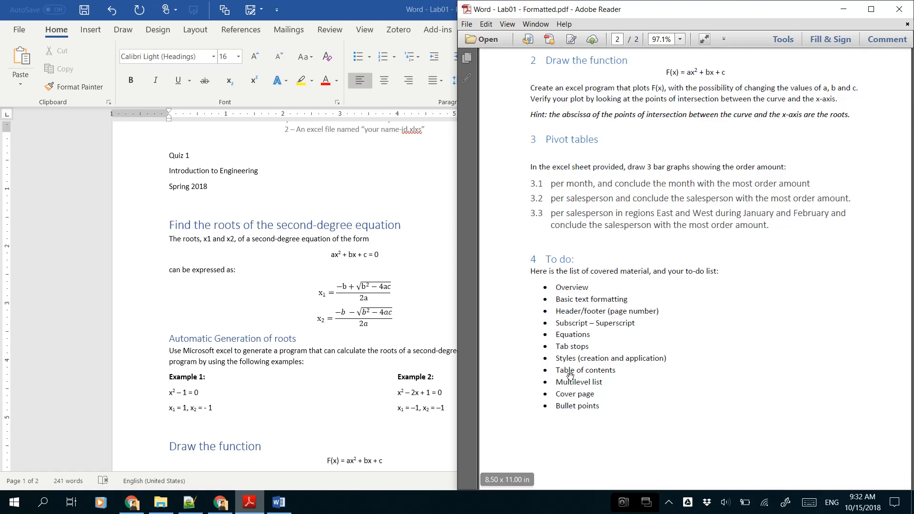
click(230, 261)
scroll(248, 243, up, 2)
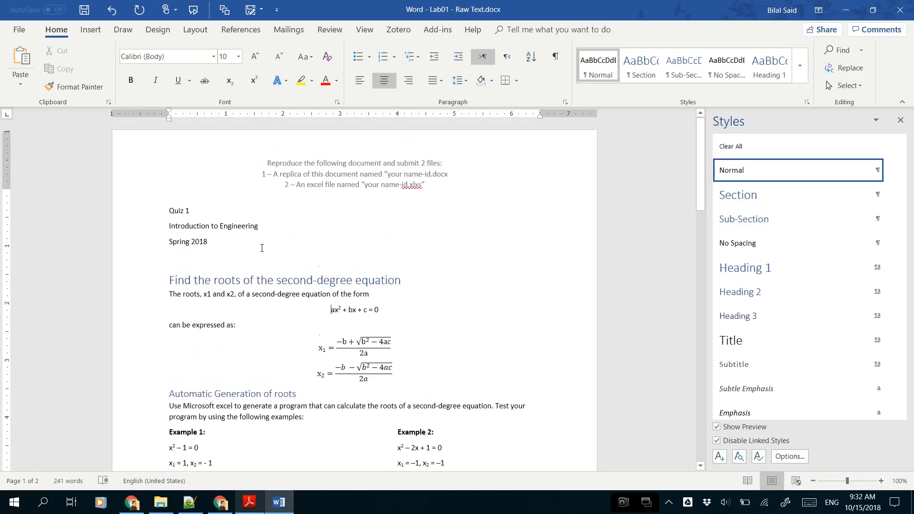
click(249, 502)
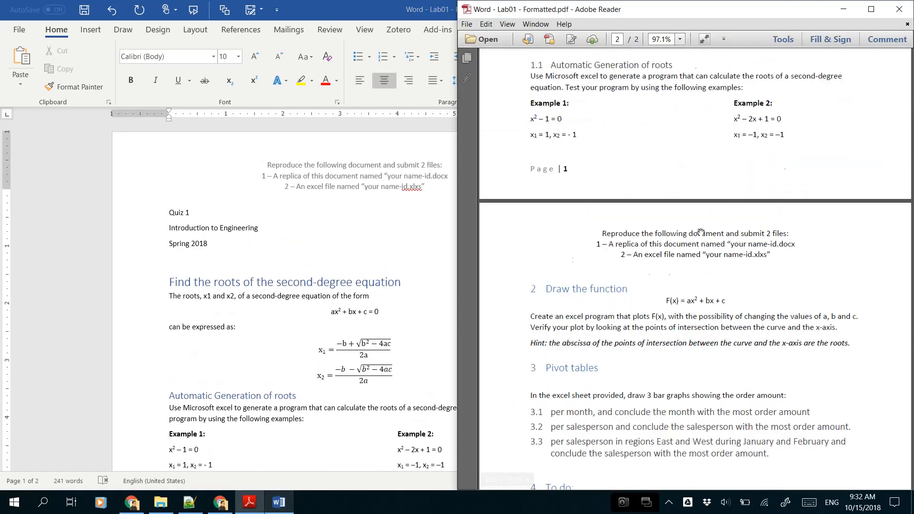
scroll(701, 229, up, 10)
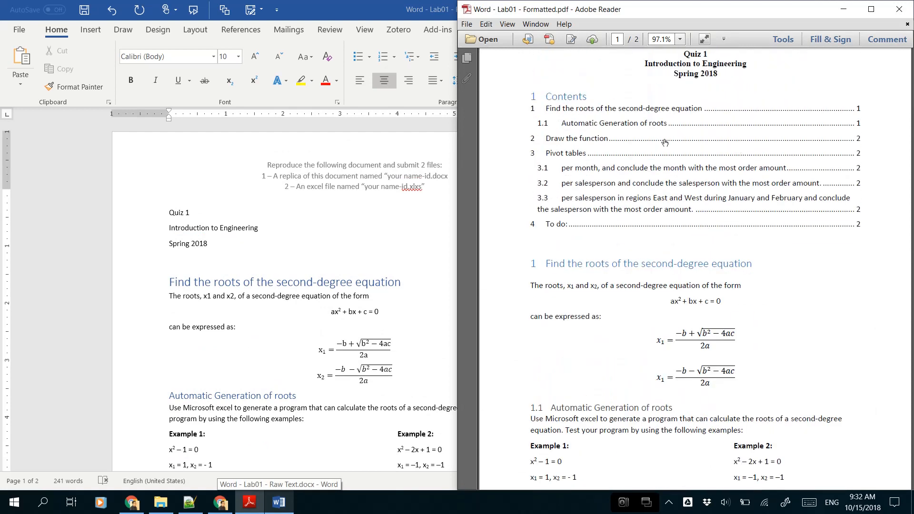
scroll(594, 111, up, 2)
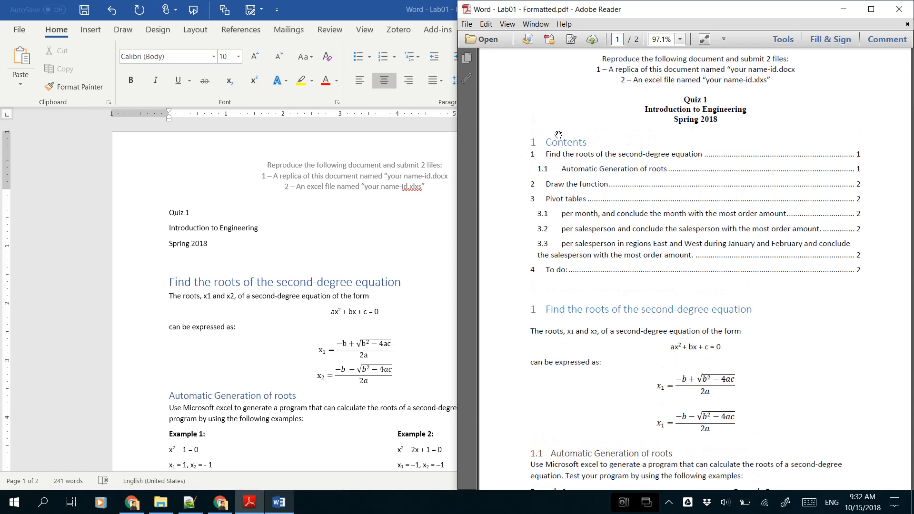
Step: Insert the Automatic Table 2 table of contents in the empty line below "Spring 2018" in the Word document
click(172, 295)
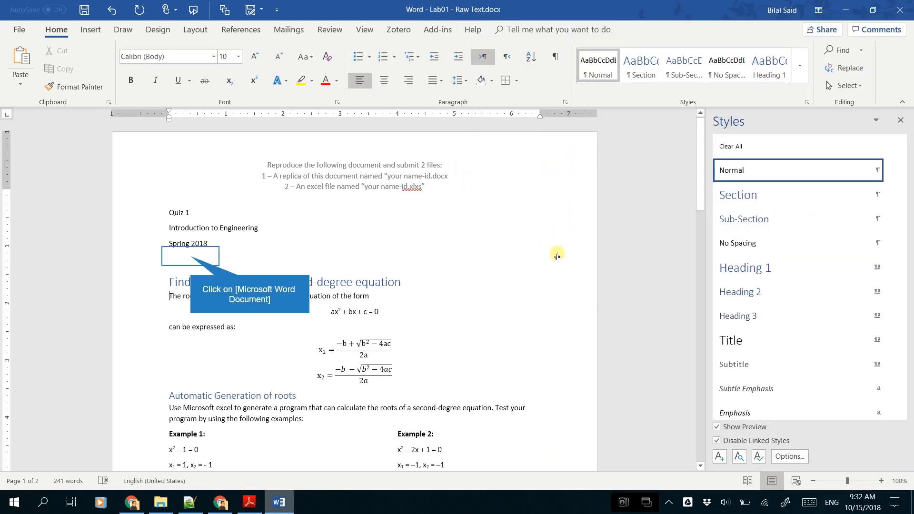
click(190, 255)
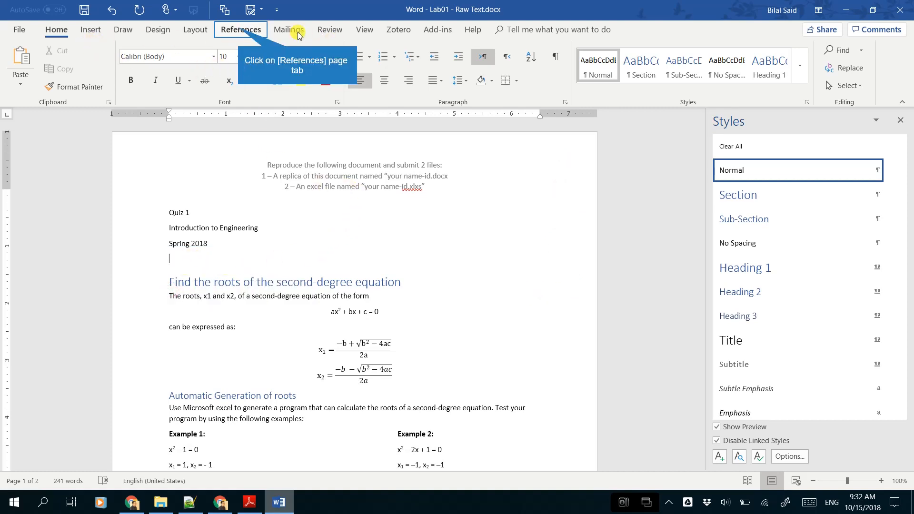
click(239, 31)
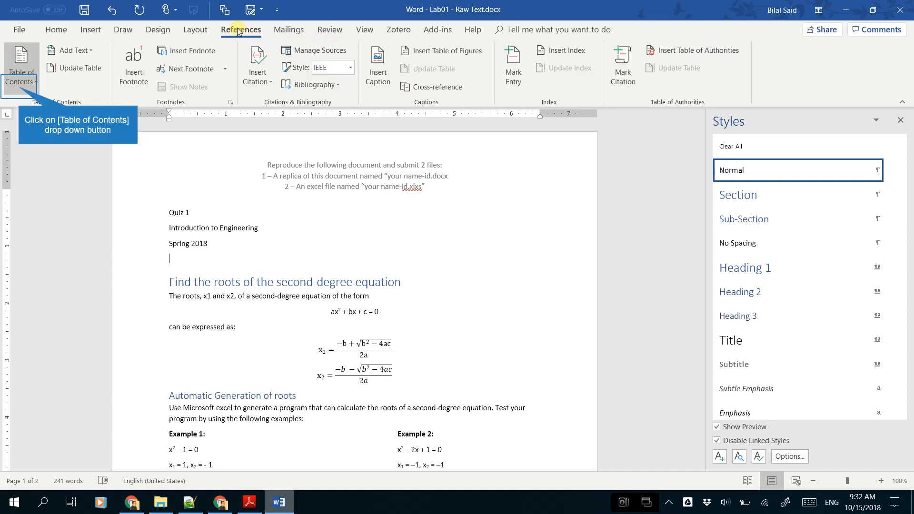
click(19, 86)
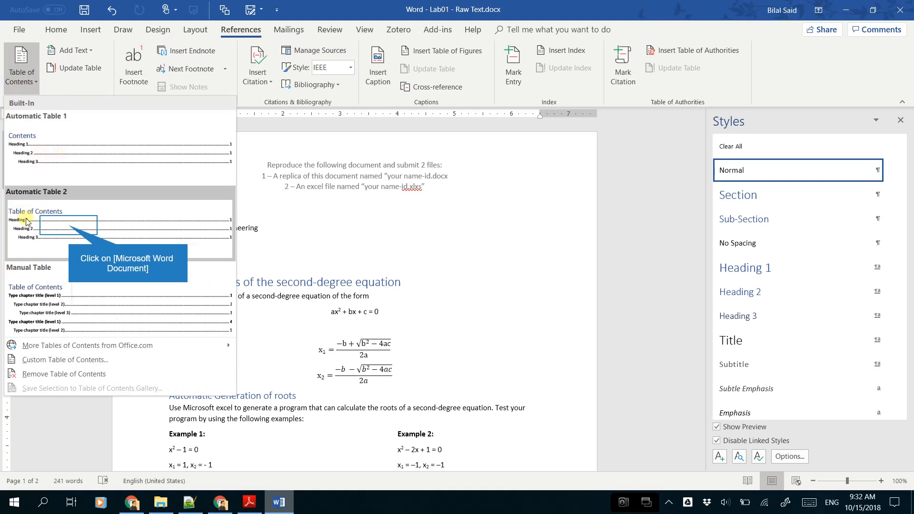
click(69, 228)
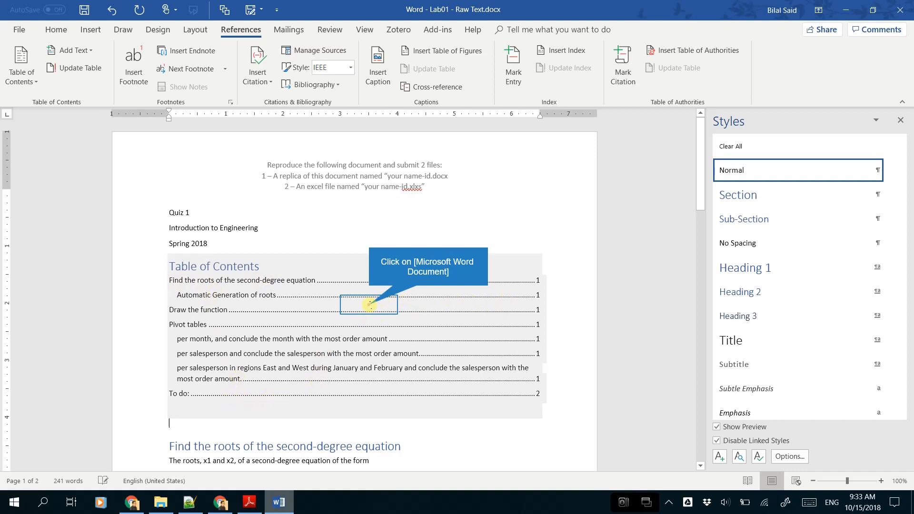
Step: Examine the inserted table of contents and compare it with the heading numbering in the formatted PDF
click(370, 304)
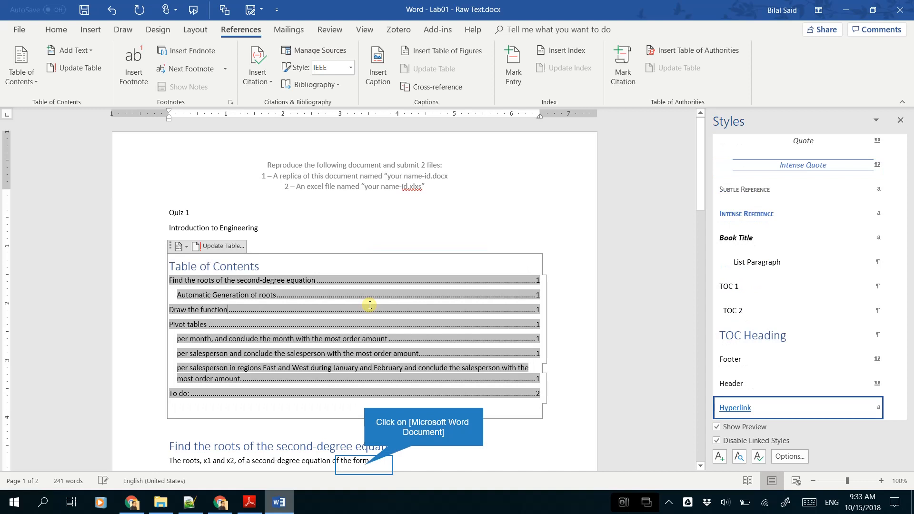
click(364, 464)
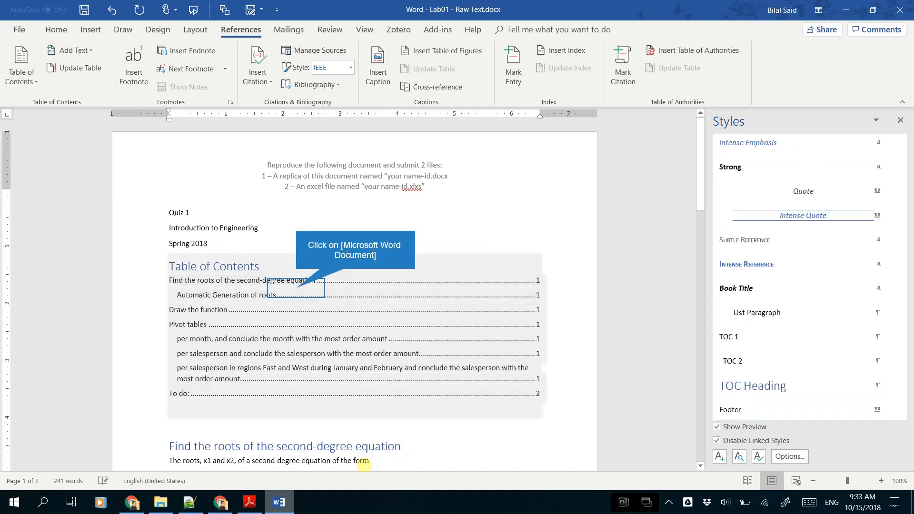
click(295, 287)
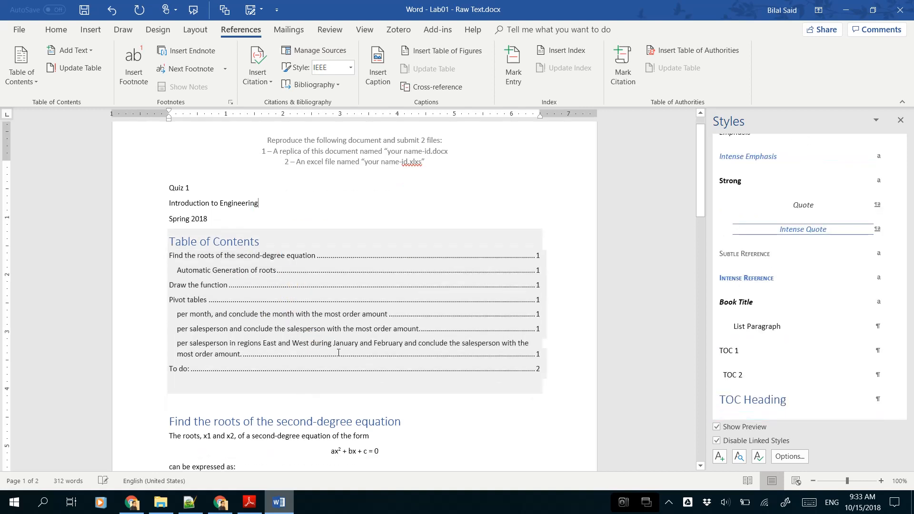
scroll(339, 352, down, 1)
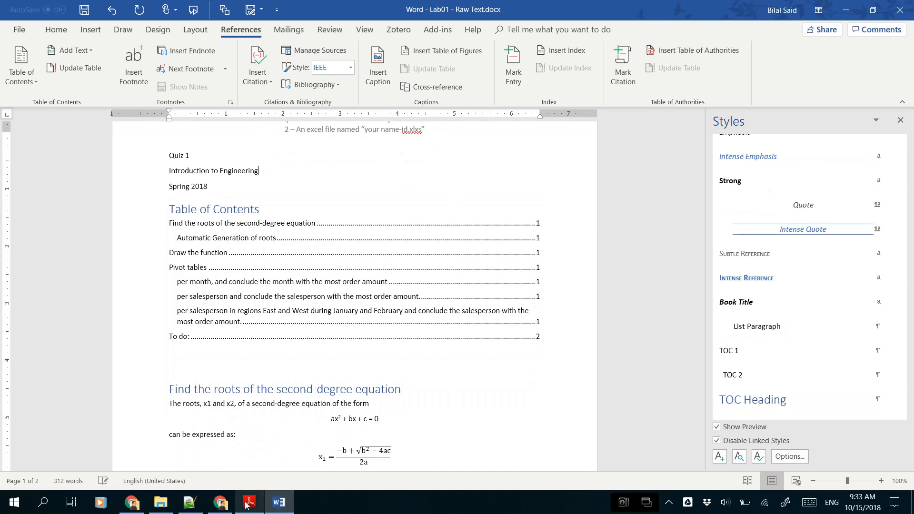
click(249, 501)
scroll(629, 289, down, 2)
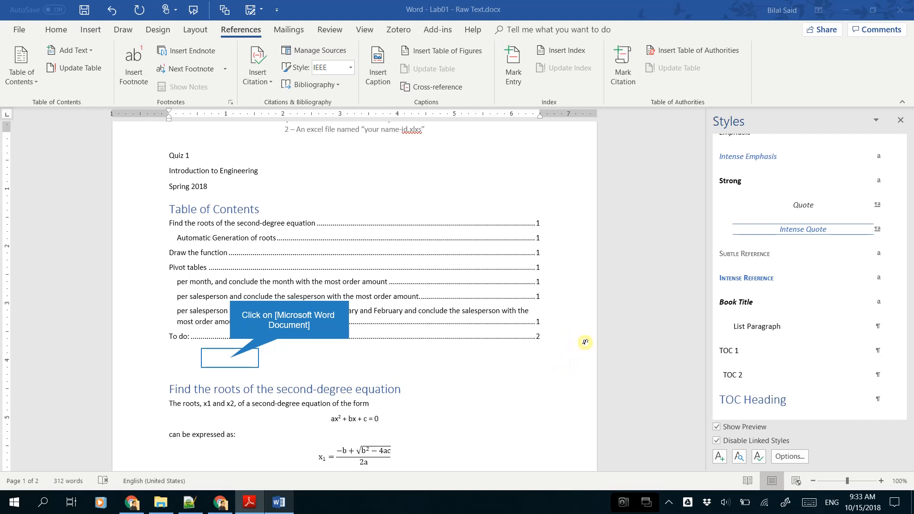
click(230, 360)
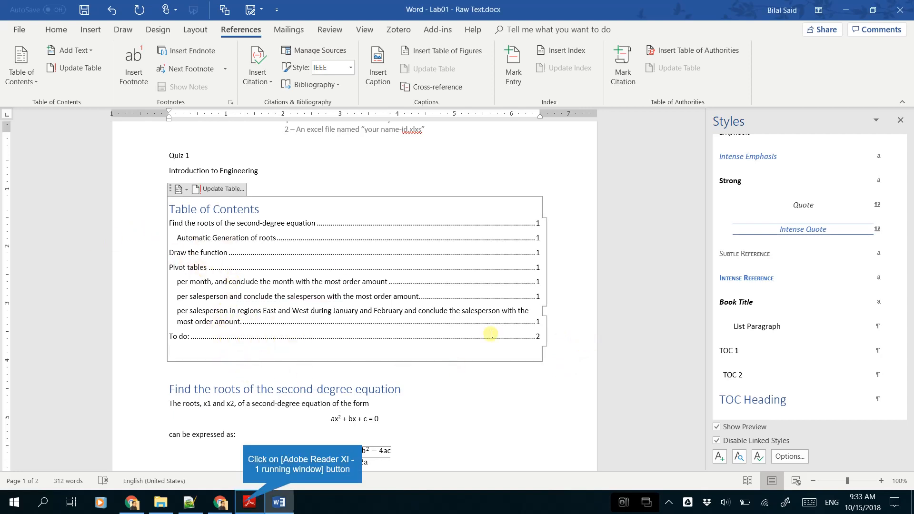
click(244, 505)
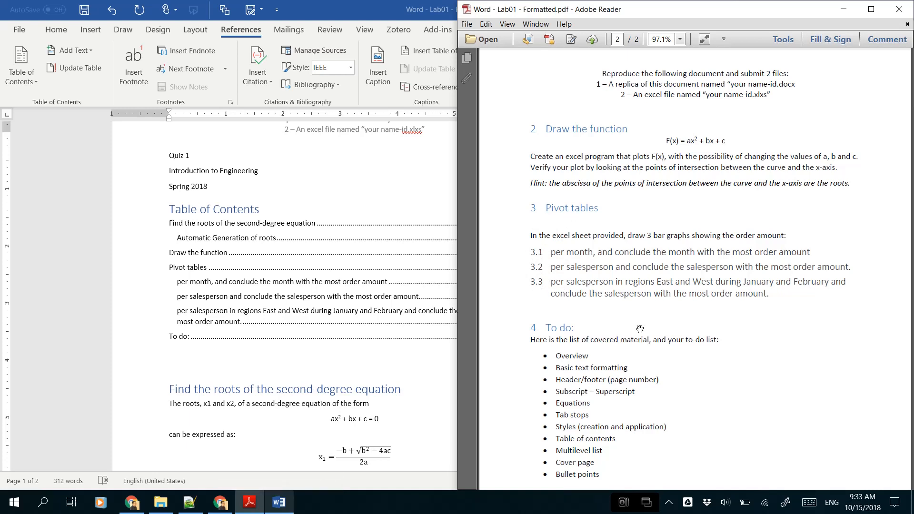
Step: Start defining a new multilevel list in the Word document, show its full options and look through its first three levels
click(449, 335)
scroll(447, 303, down, 2)
click(57, 31)
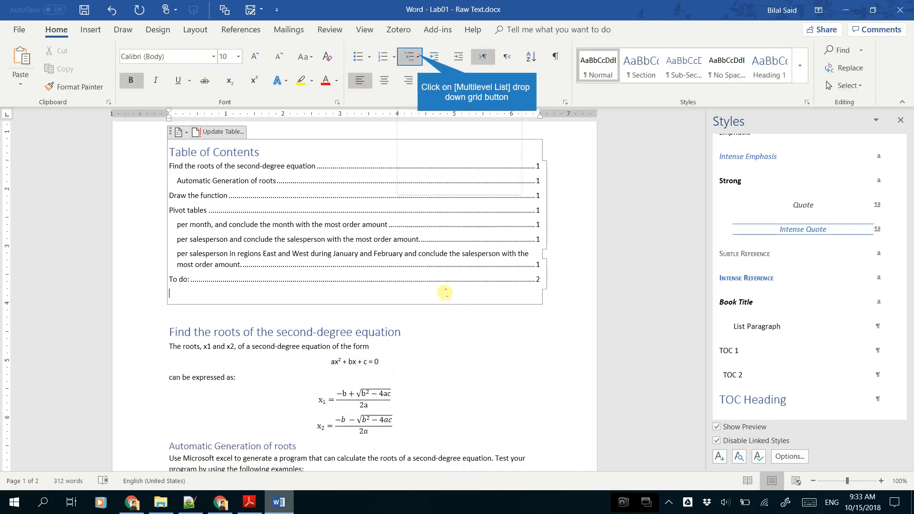
click(58, 29)
click(419, 57)
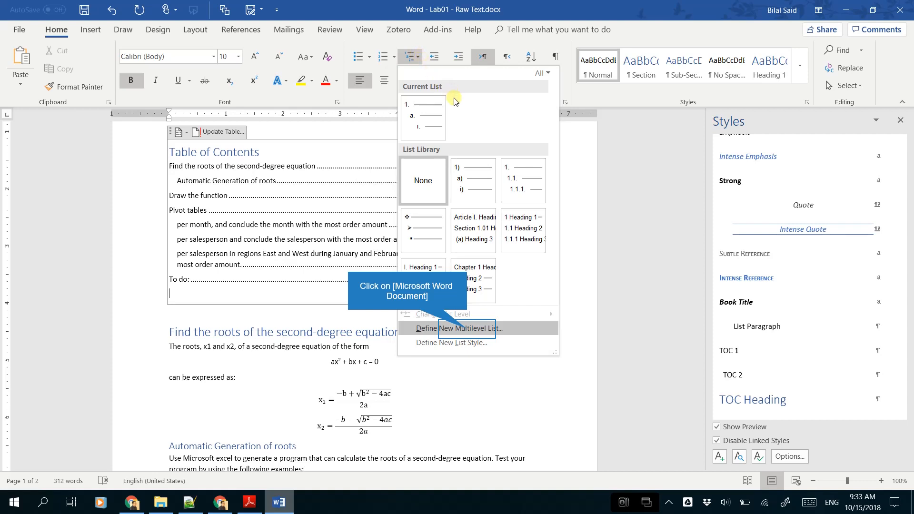
click(468, 331)
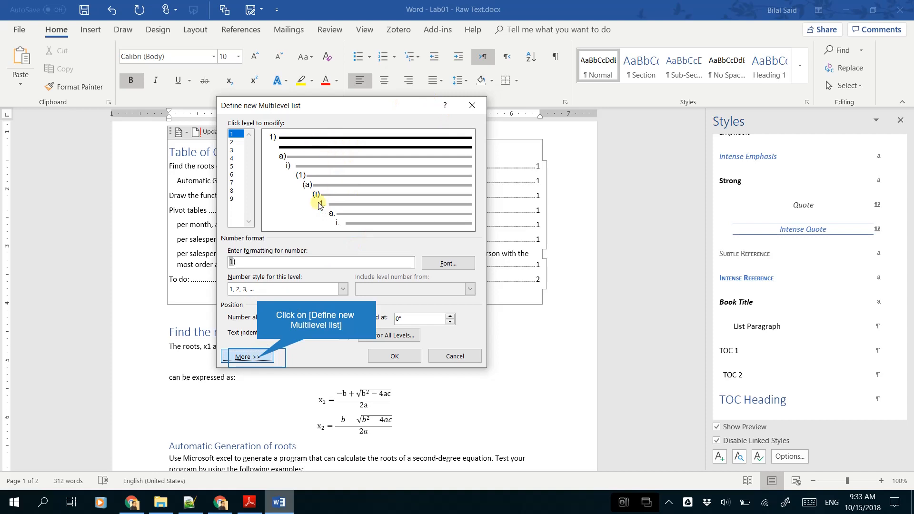
click(247, 357)
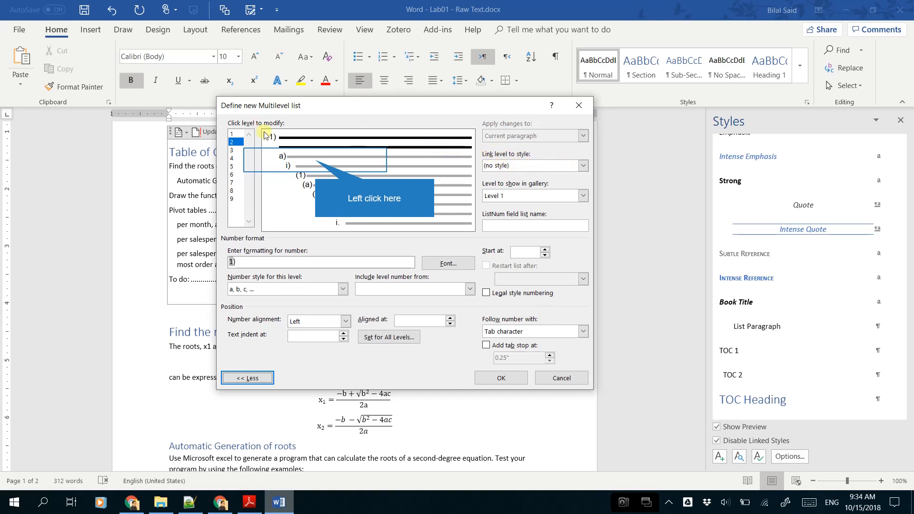
click(316, 163)
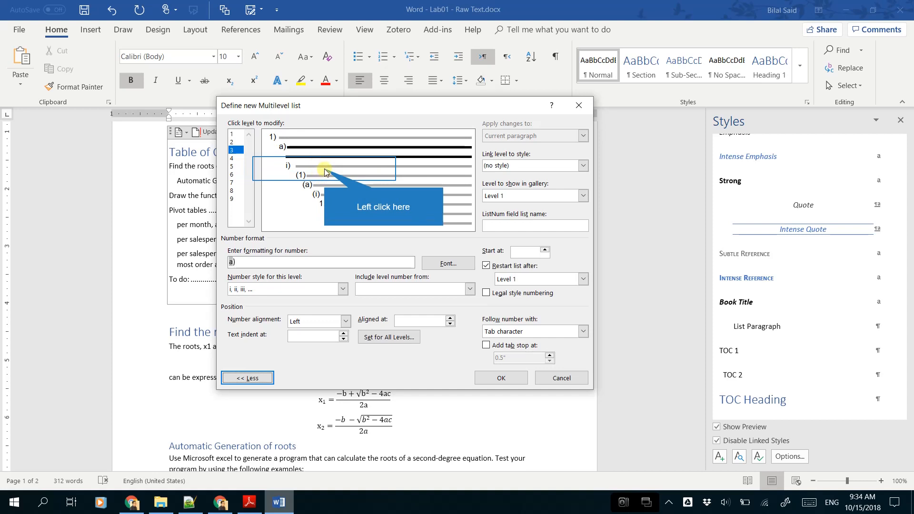
click(324, 170)
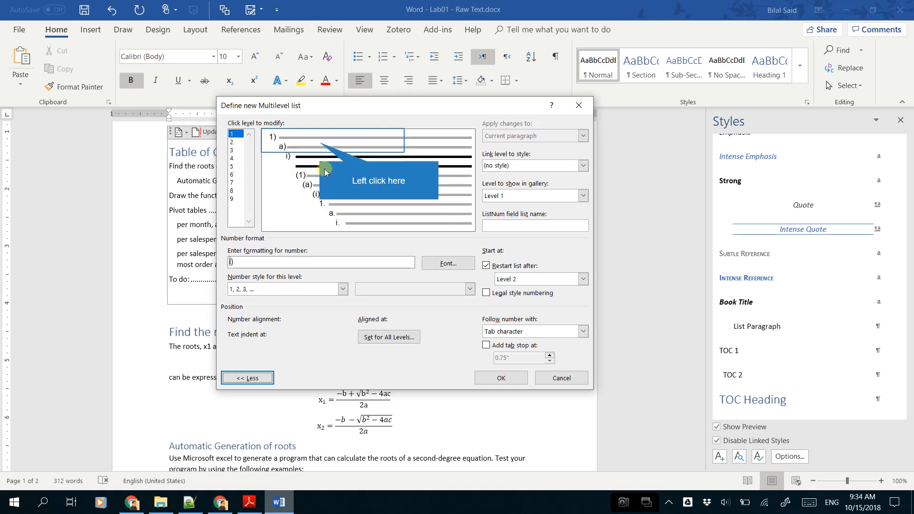
click(320, 144)
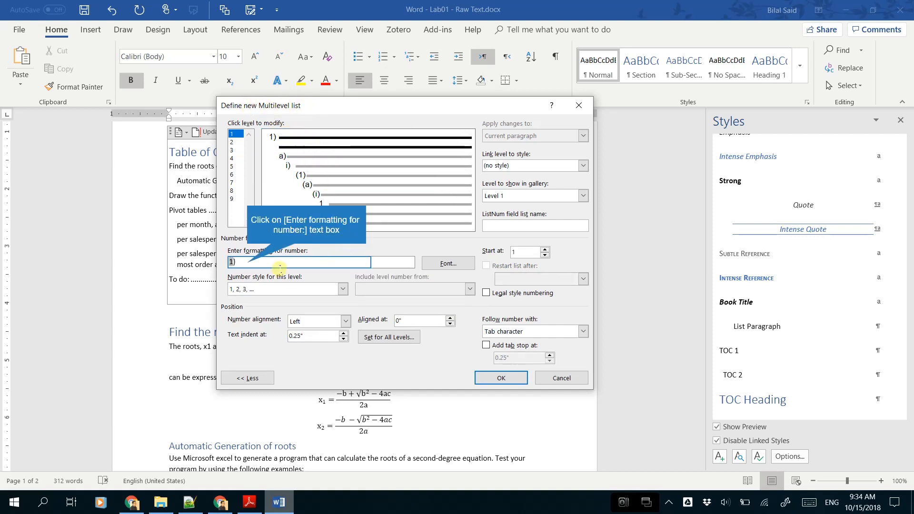
Step: Remove the closing parenthesis from the level 1 number format so only the number remains, checking against the formatted PDF
click(248, 262)
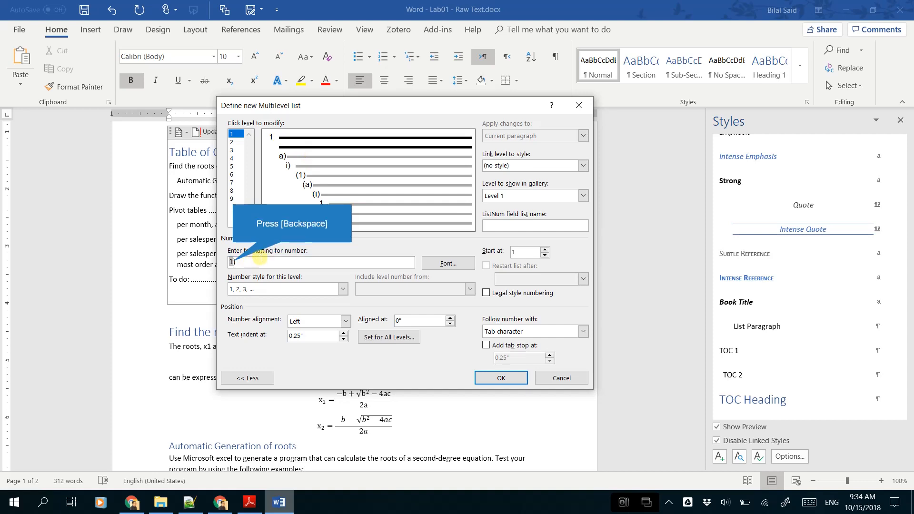
key(BackSpace)
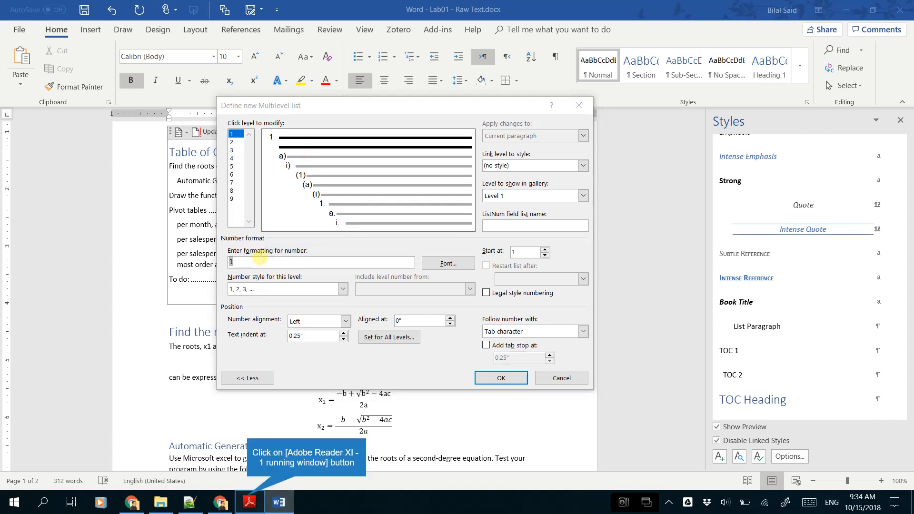
click(247, 499)
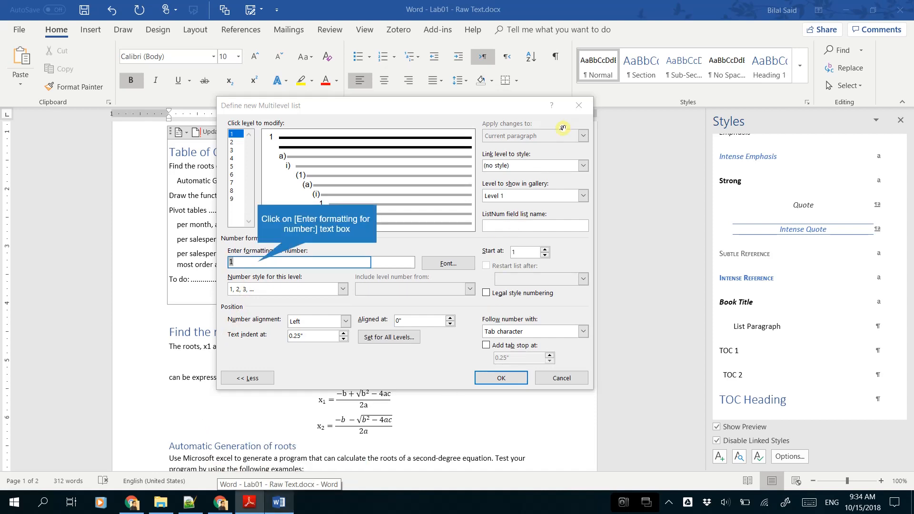
click(258, 265)
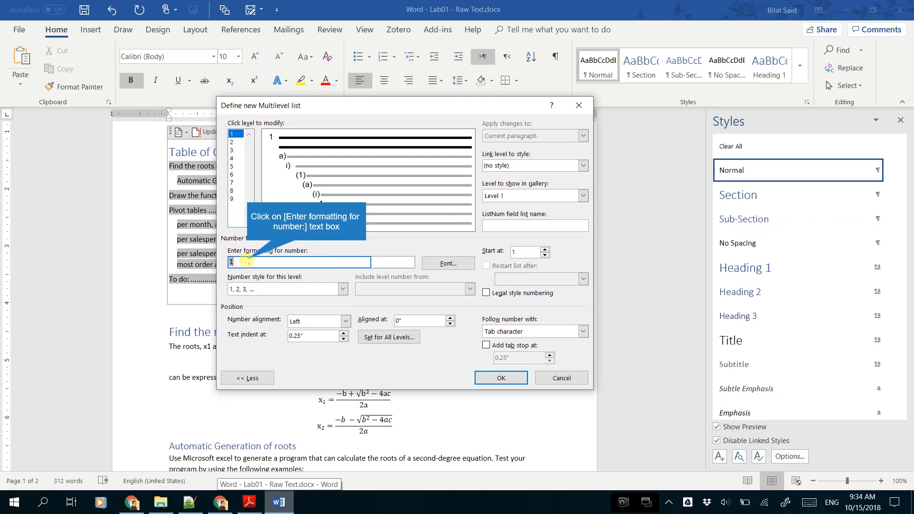
key(BackSpace)
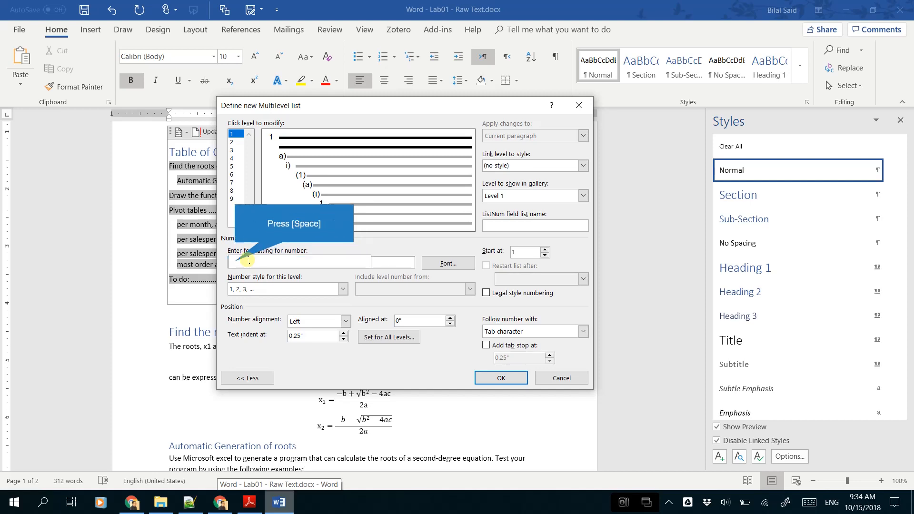
key(space)
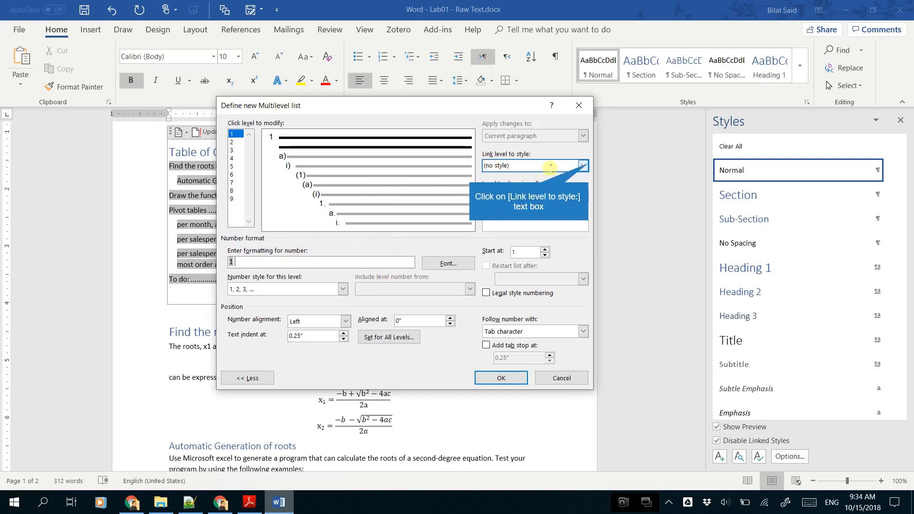
Step: Link level 1 of the multilevel list to the Section style
click(587, 165)
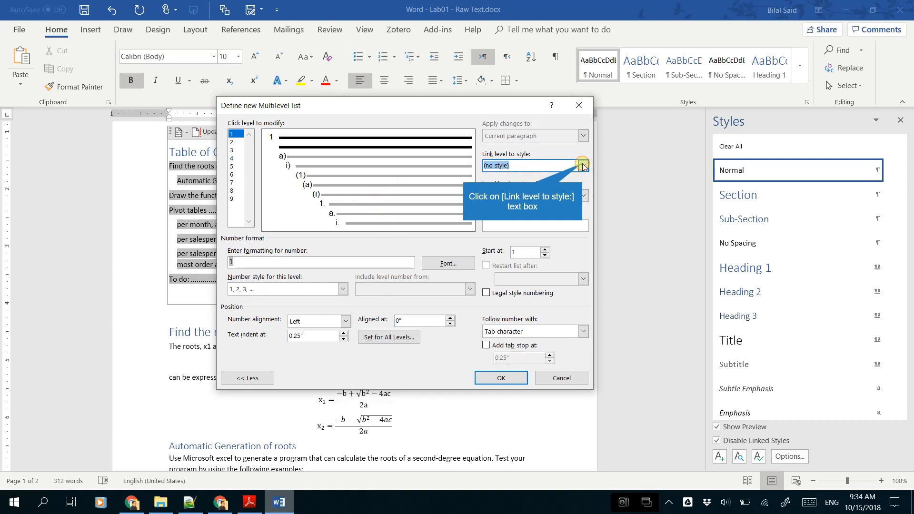
click(583, 165)
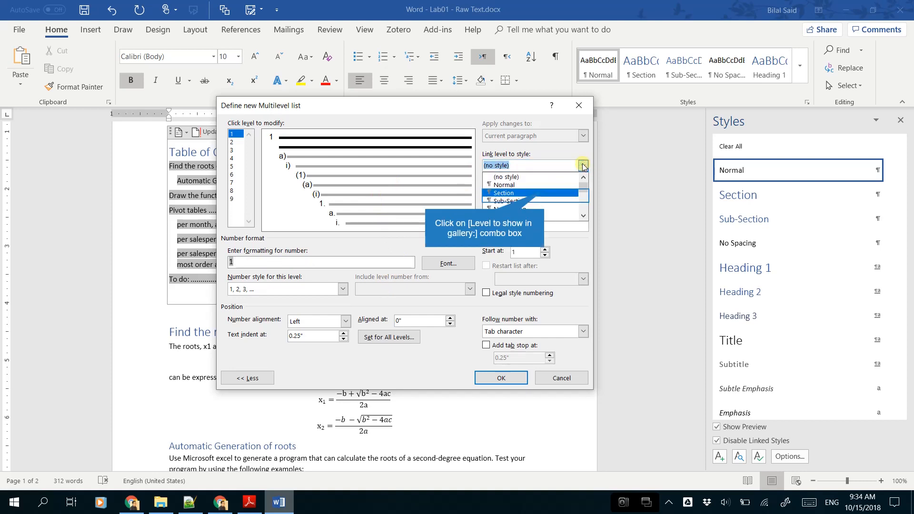
click(544, 192)
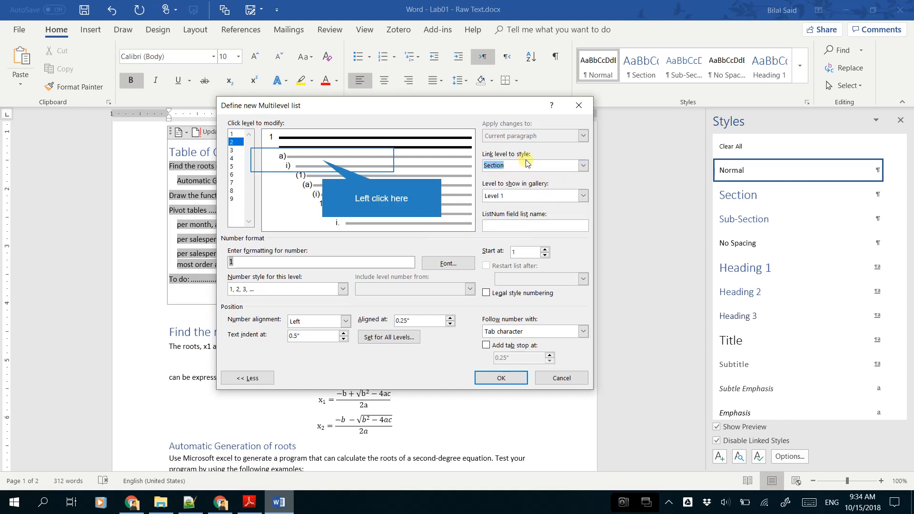
Step: Set the number style of level 2 in the multilevel list to 1, 2, 3, …
click(323, 163)
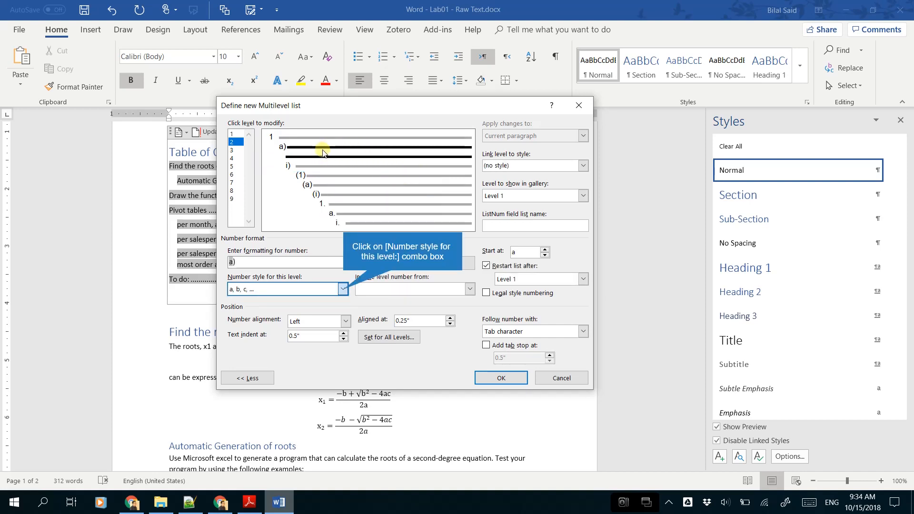
click(343, 289)
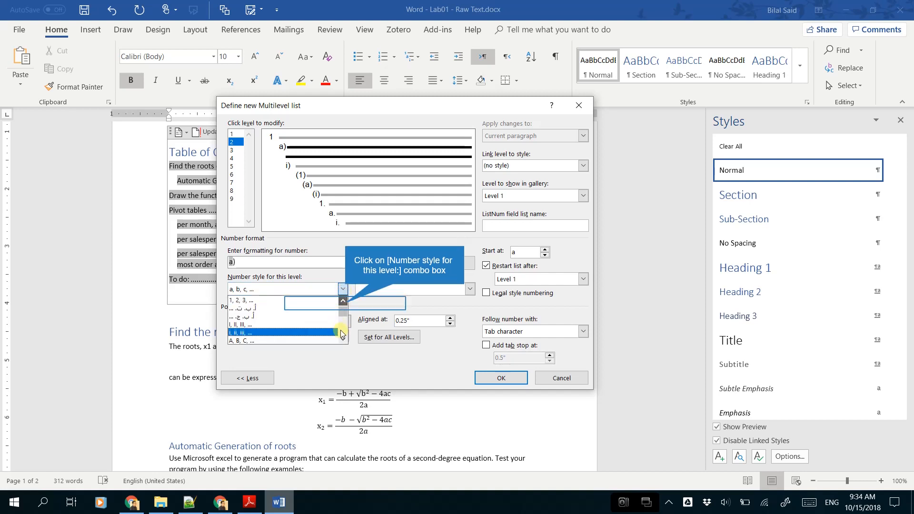
click(343, 301)
click(343, 302)
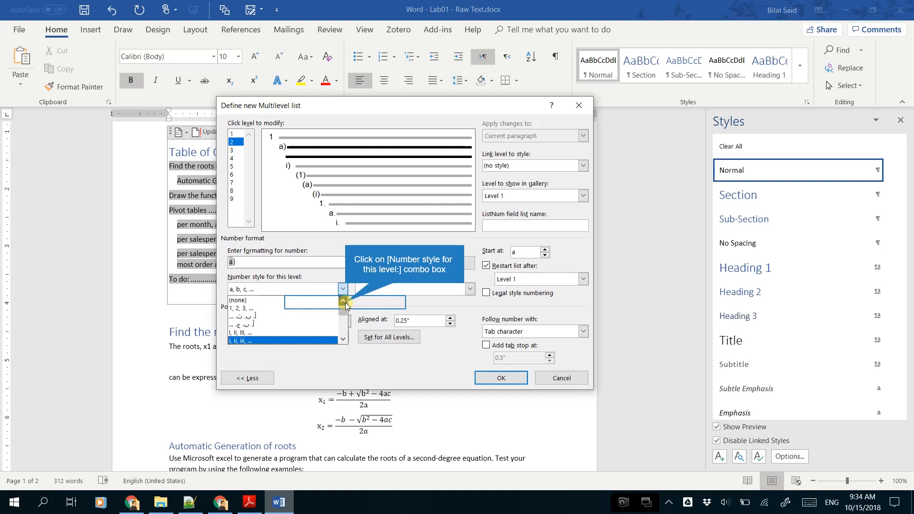
click(344, 302)
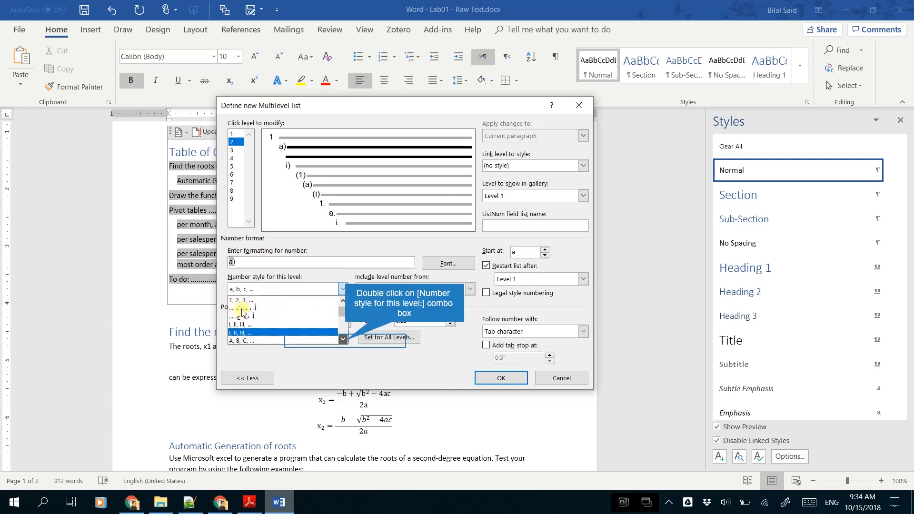
click(343, 339)
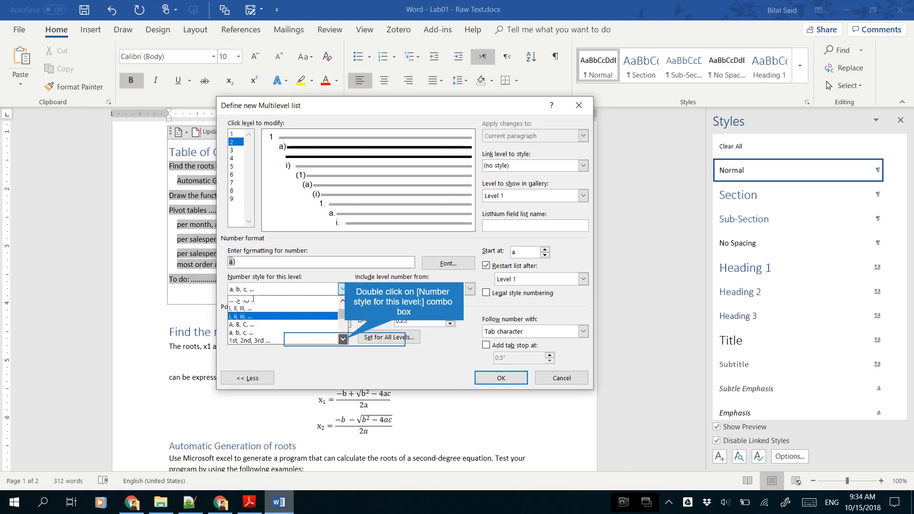
click(342, 339)
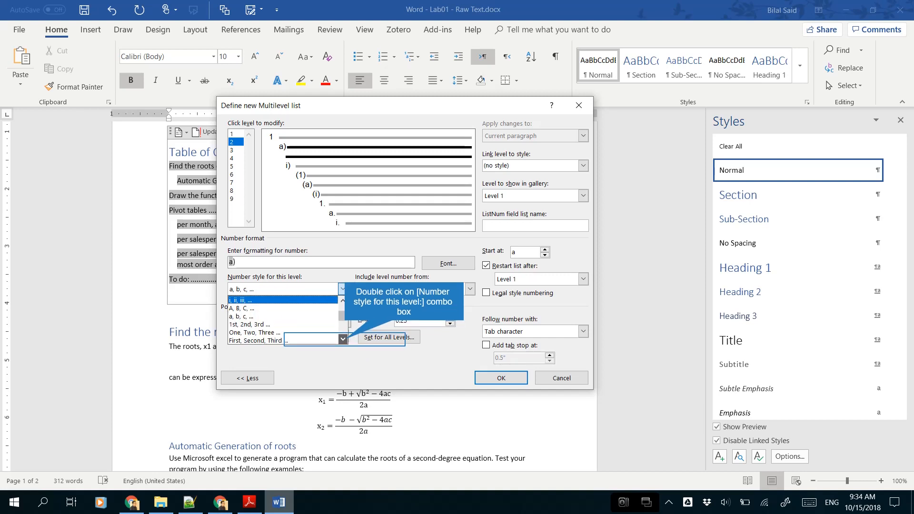
click(342, 339)
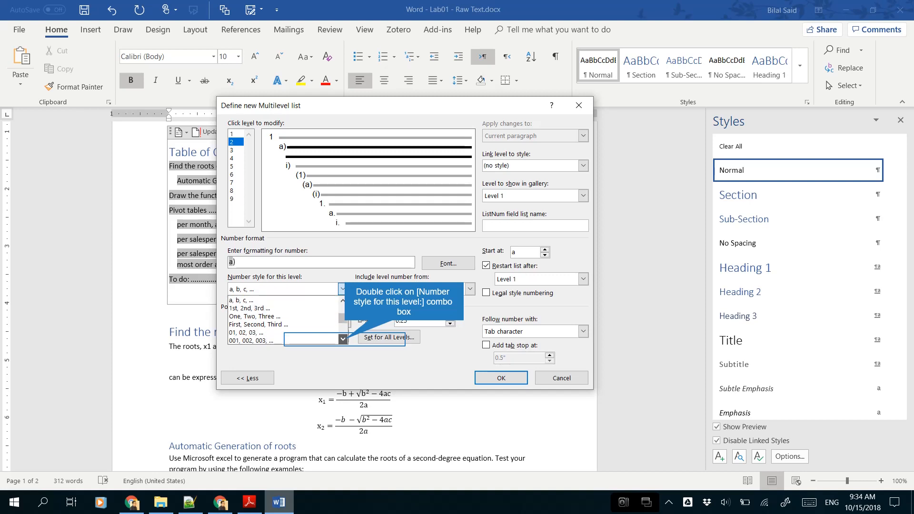
click(343, 339)
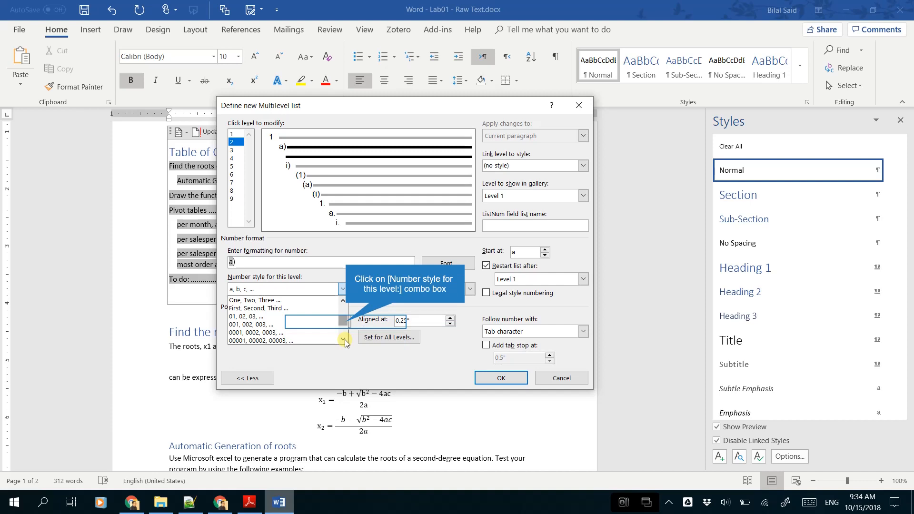
click(346, 322)
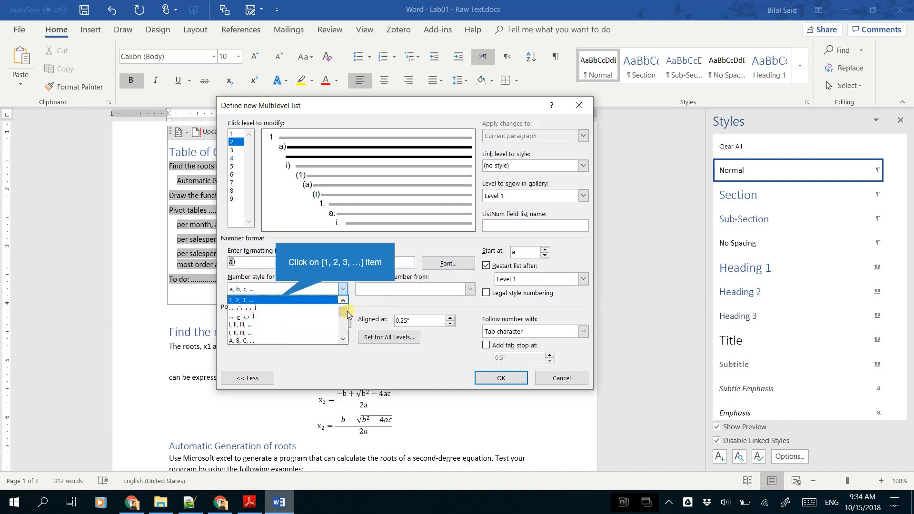
click(275, 301)
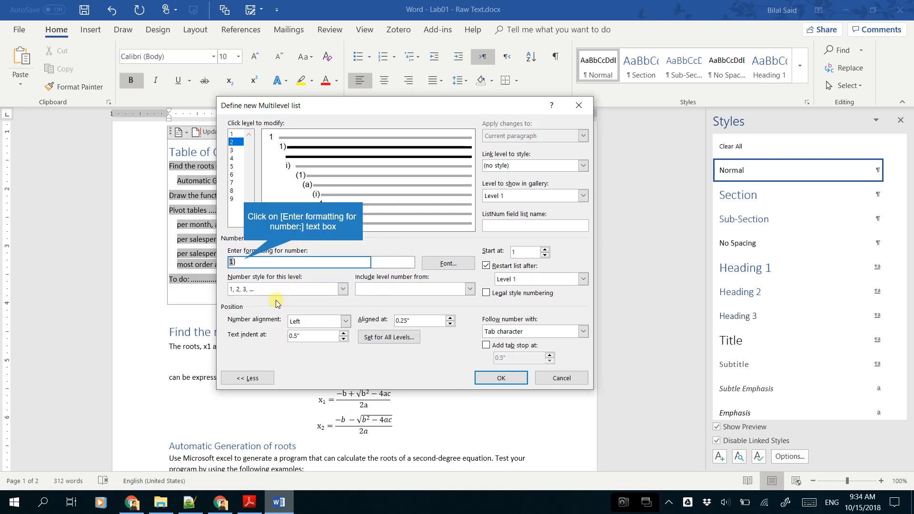
Step: Remove the closing parenthesis from the level 2 number format and compare it with the formatted PDF
click(235, 262)
key(BackSpace)
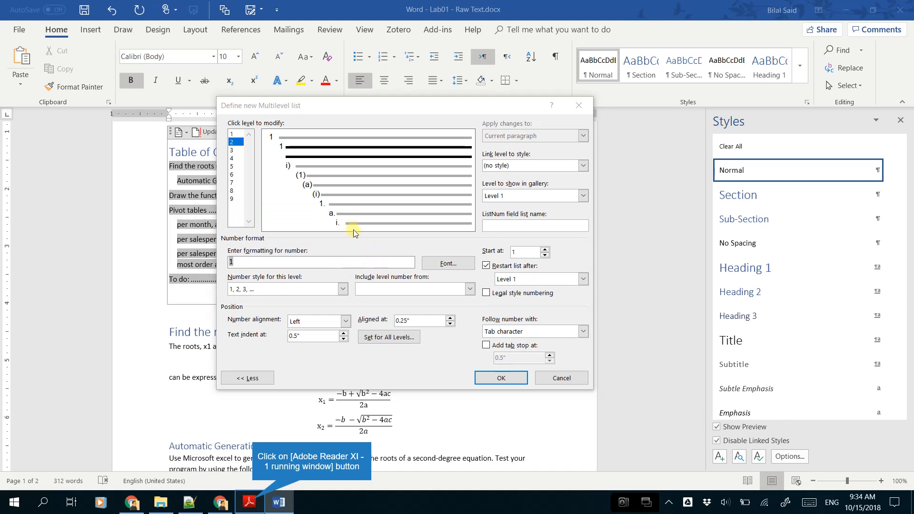
click(252, 503)
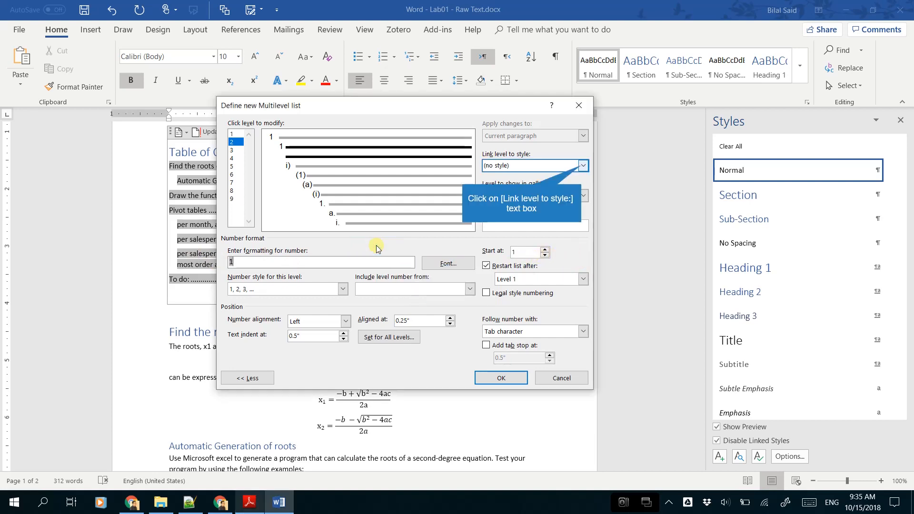
Step: Link level 2 of the multilevel list to the Sub-Section style and check the formatted PDF again
click(582, 166)
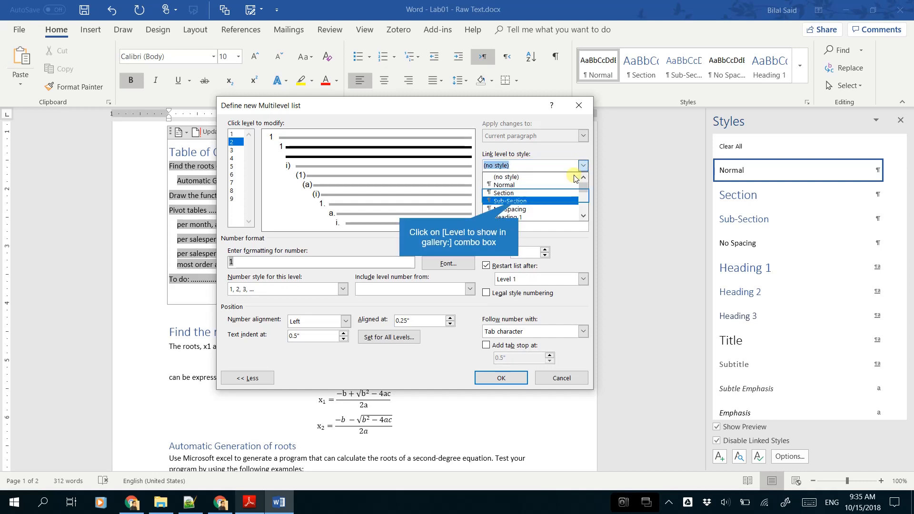
click(519, 202)
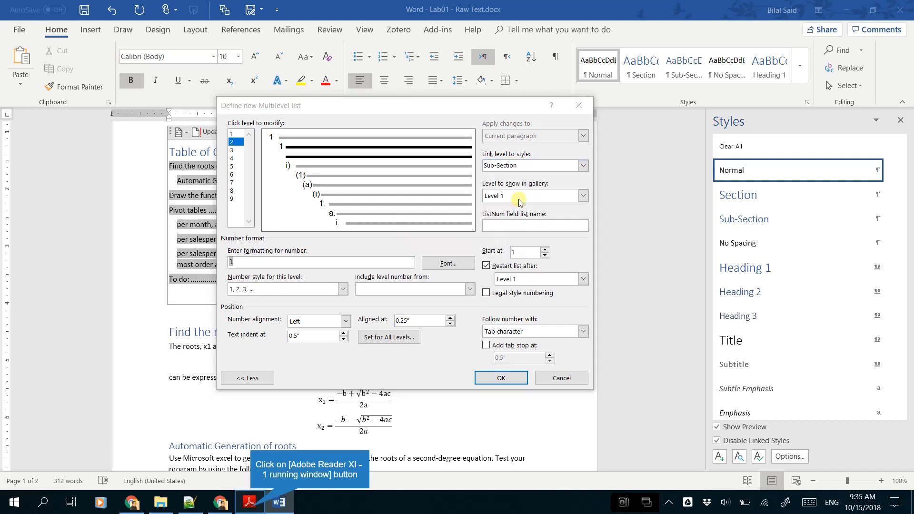
click(250, 503)
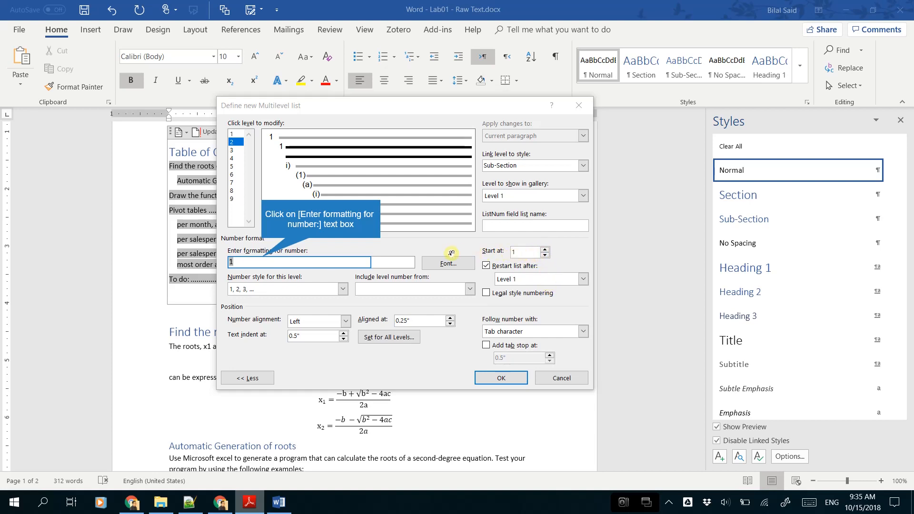
Step: Include the level 1 number before the level 2 number, separated by a period, so the format is 1.1
click(261, 261)
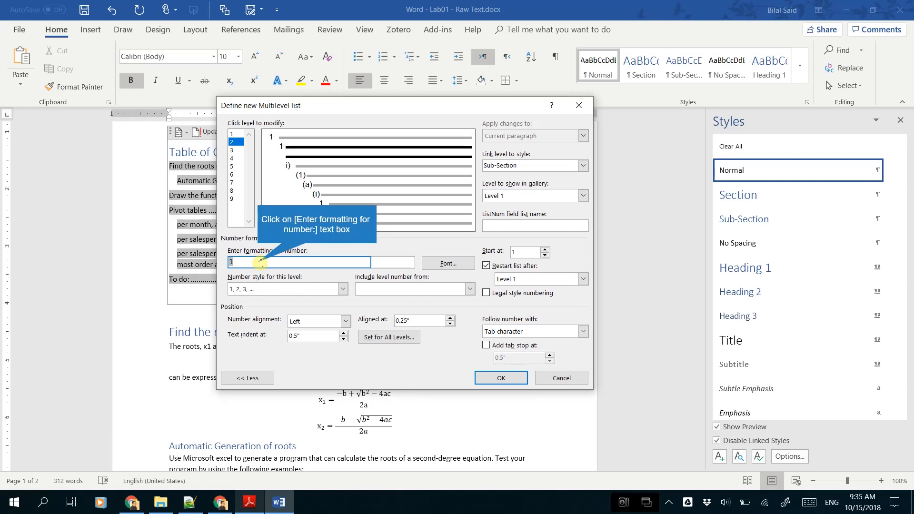
click(258, 261)
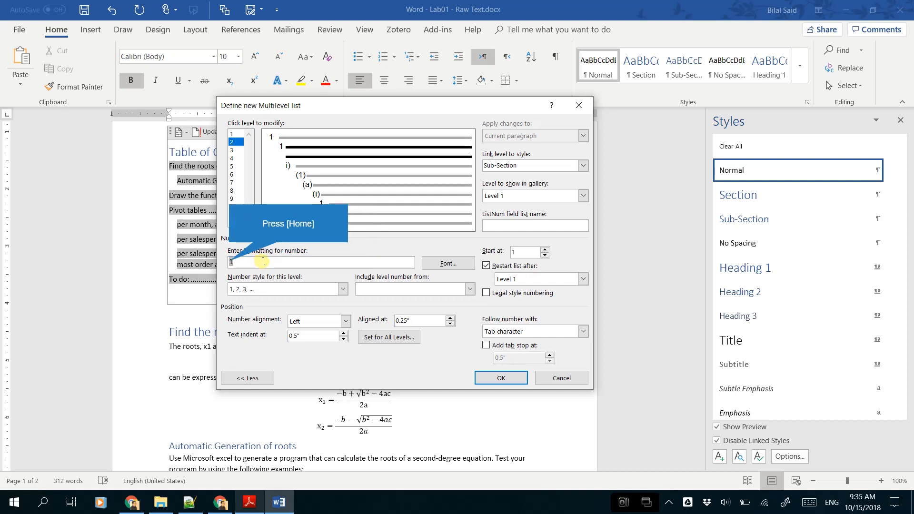
key(Home)
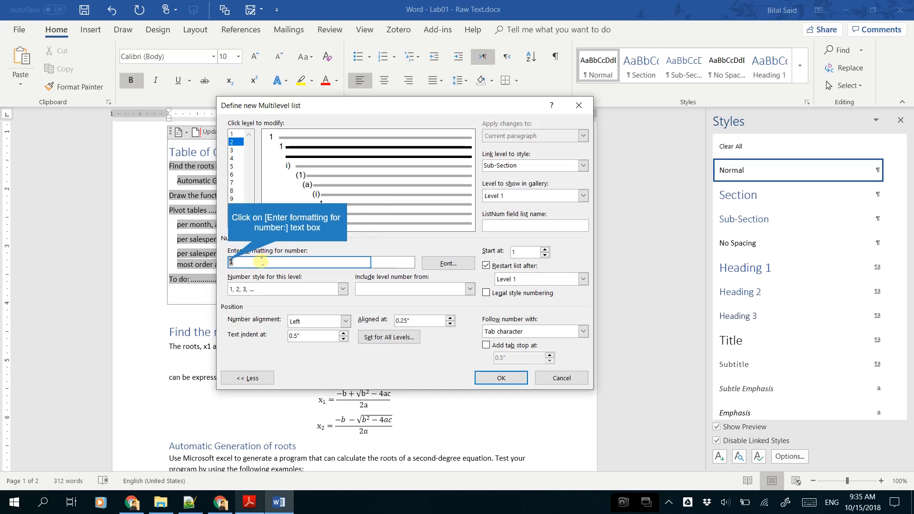
click(230, 260)
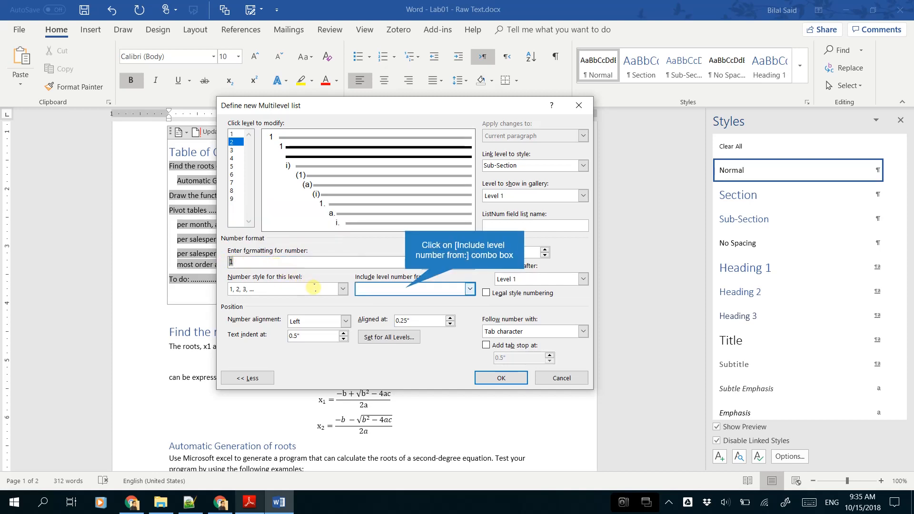
click(406, 289)
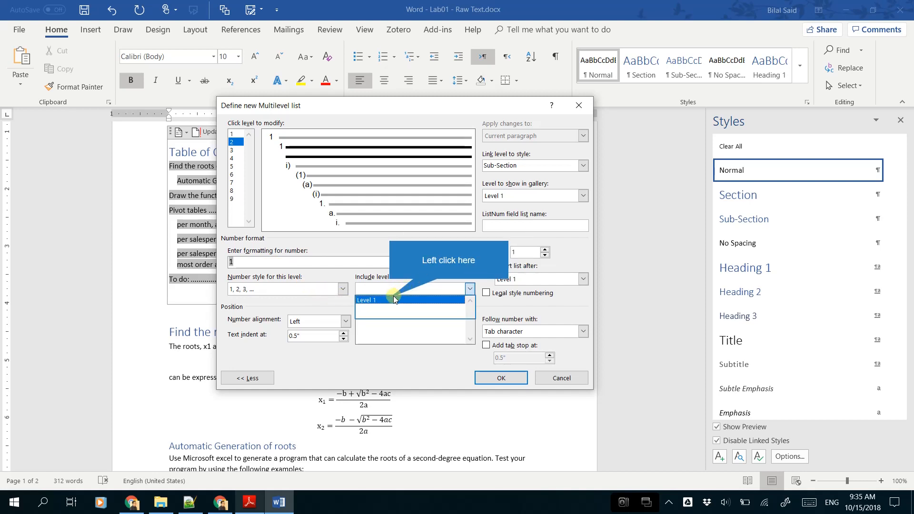
click(389, 299)
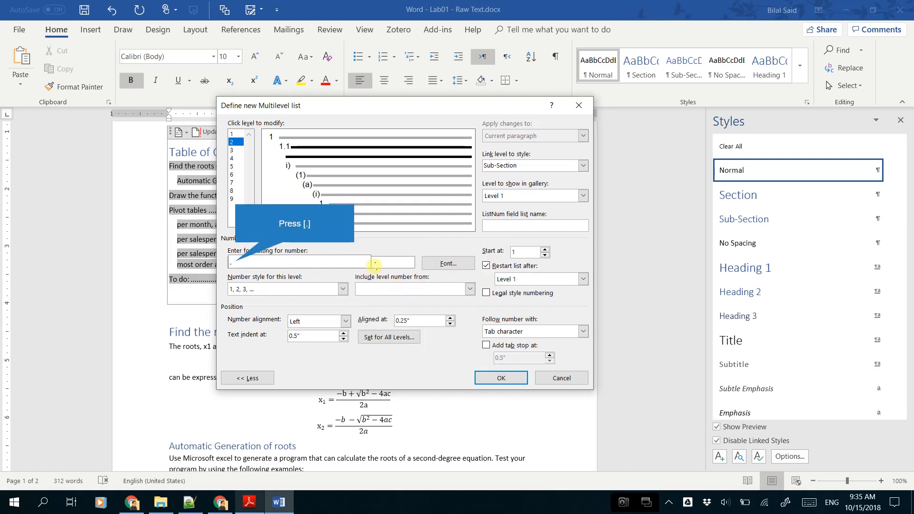
text(.)
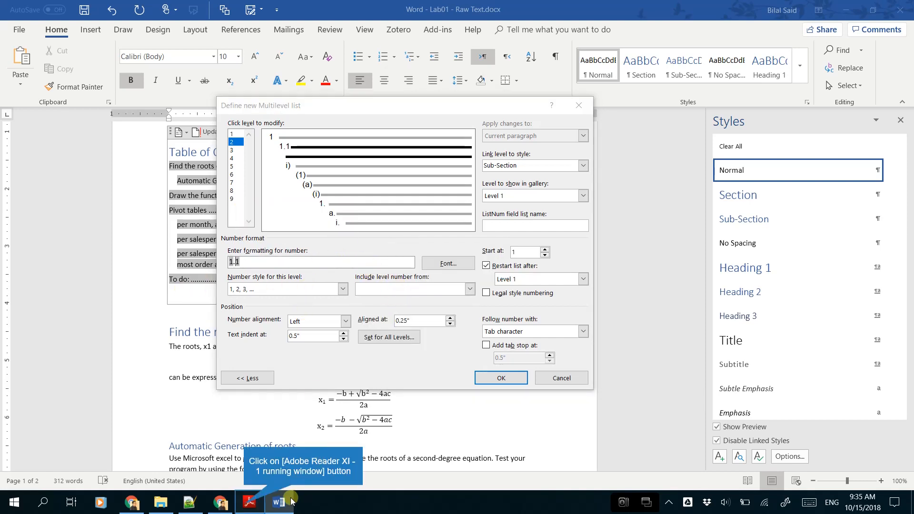
Step: Review the level 1 and level 2 settings against the formatted PDF and apply the new multilevel list
click(244, 507)
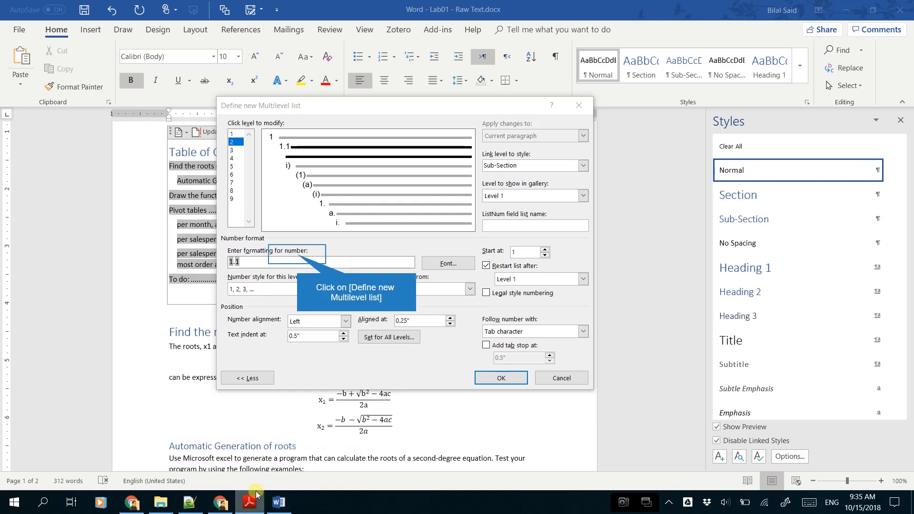
click(297, 259)
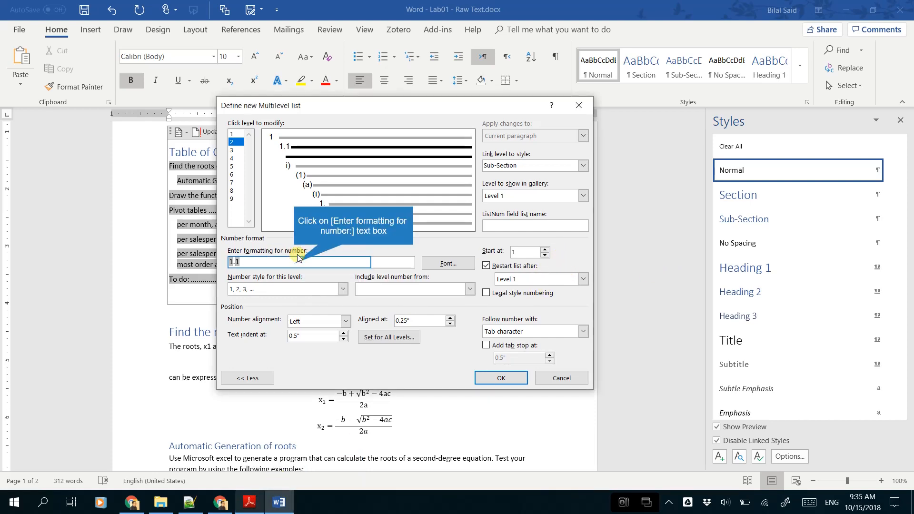
click(293, 262)
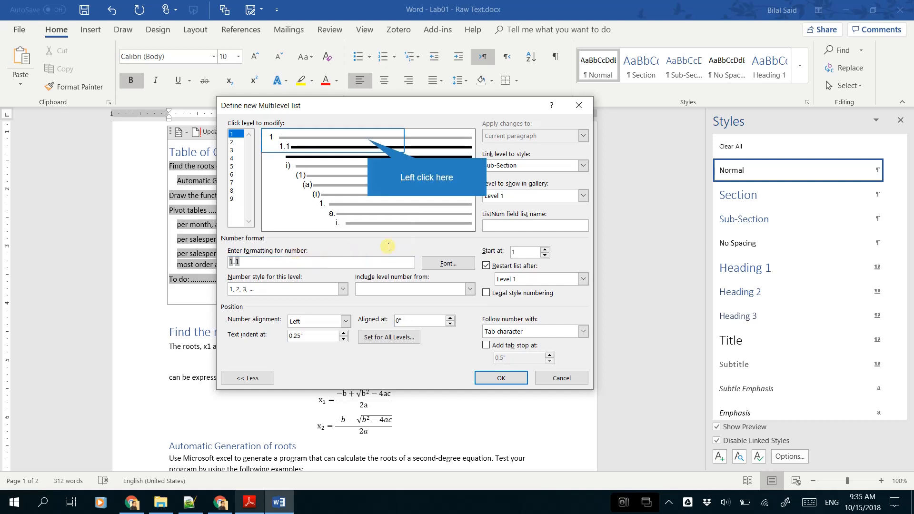
click(369, 142)
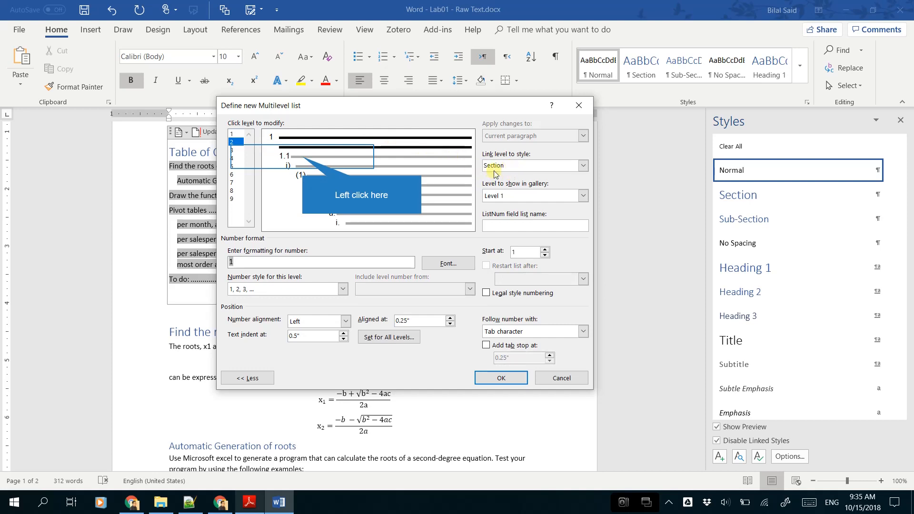
click(300, 151)
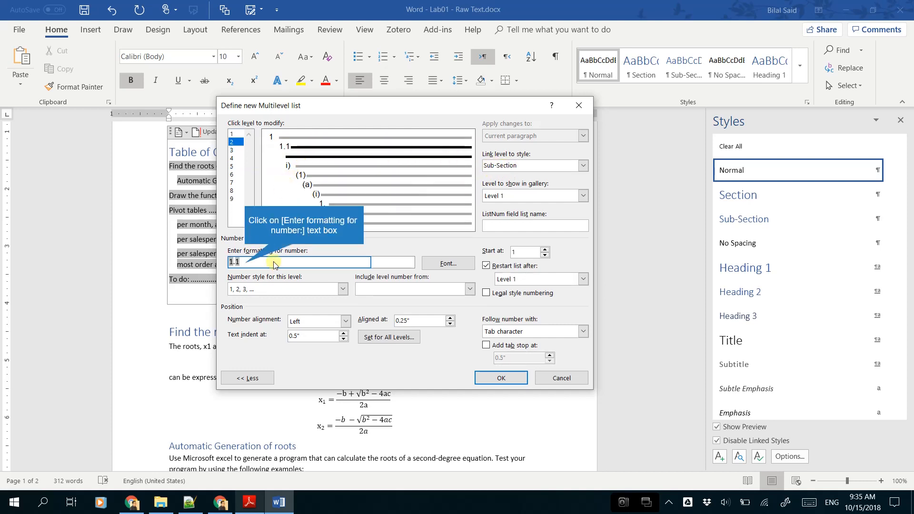
click(240, 265)
text(.)
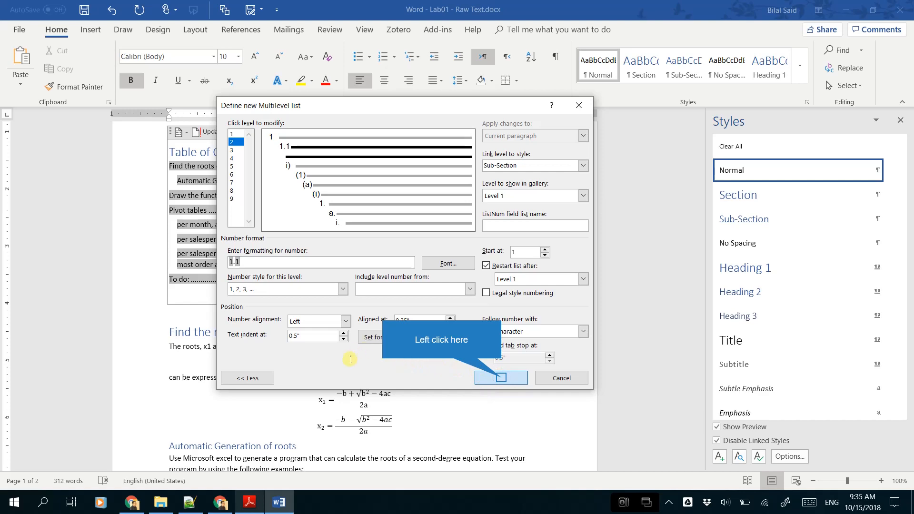
click(500, 378)
Step: Clear all formatting from the empty numbered paragraph below the table of contents and check the heading numbering throughout the document
scroll(336, 326, down, 6)
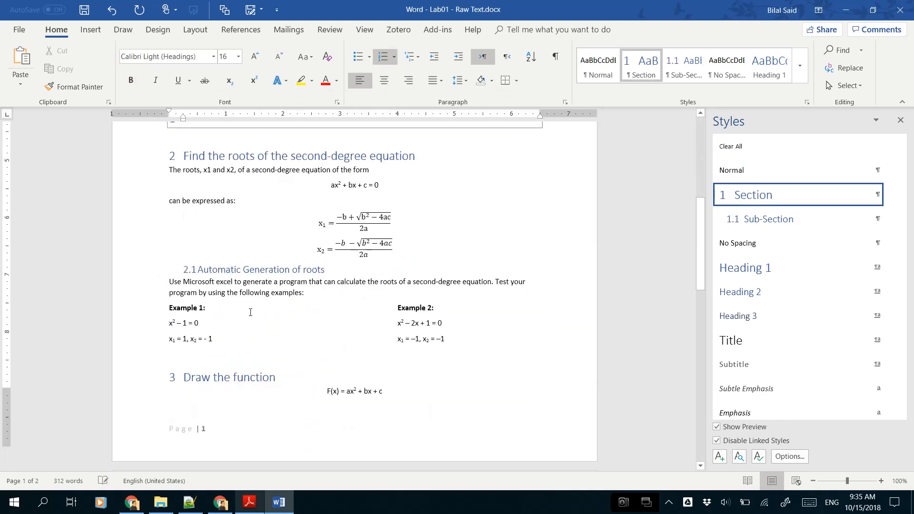
scroll(250, 312, down, 10)
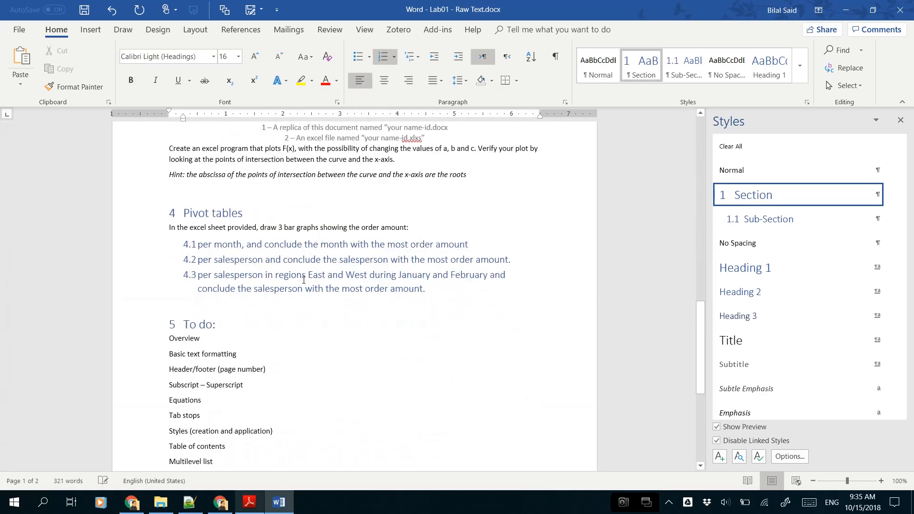
scroll(304, 280, up, 15)
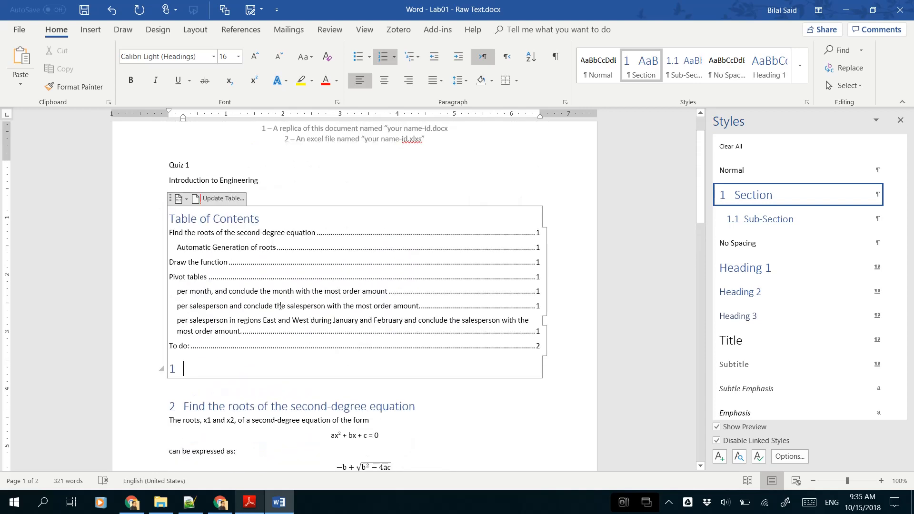
scroll(280, 305, up, 1)
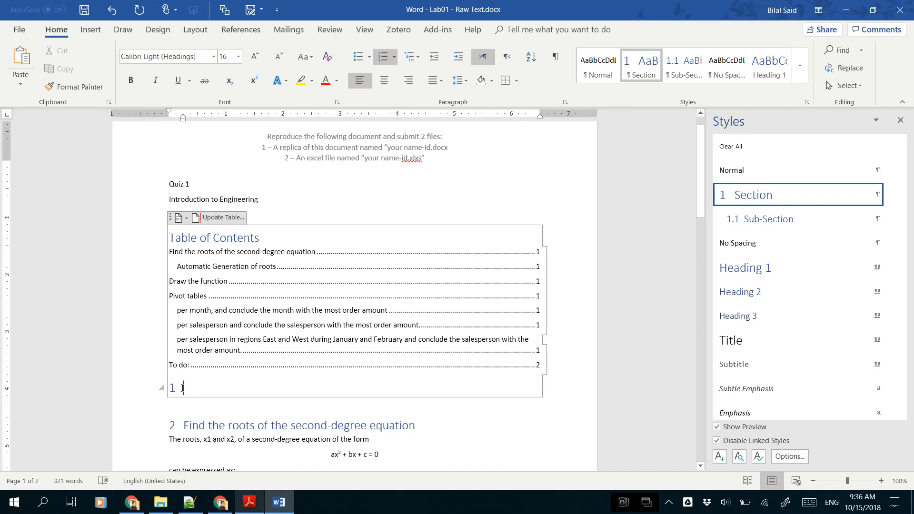
click(326, 57)
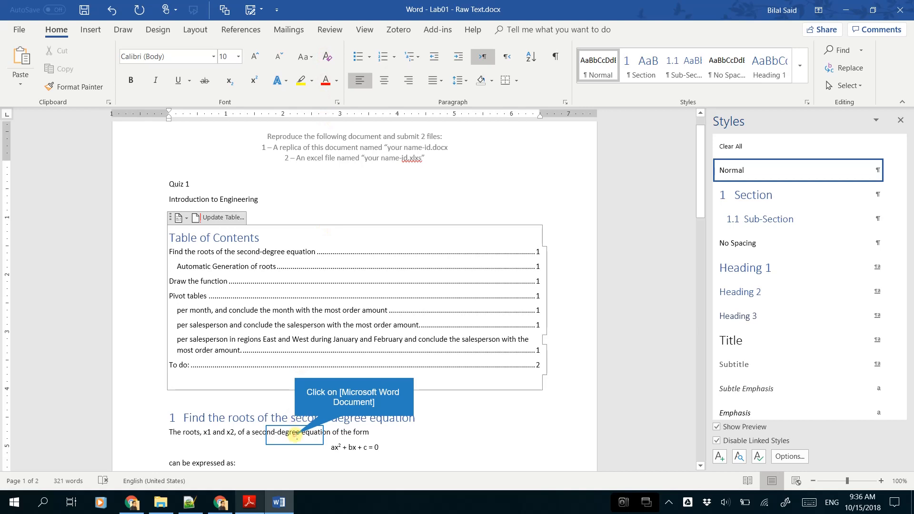
click(294, 434)
scroll(267, 335, down, 8)
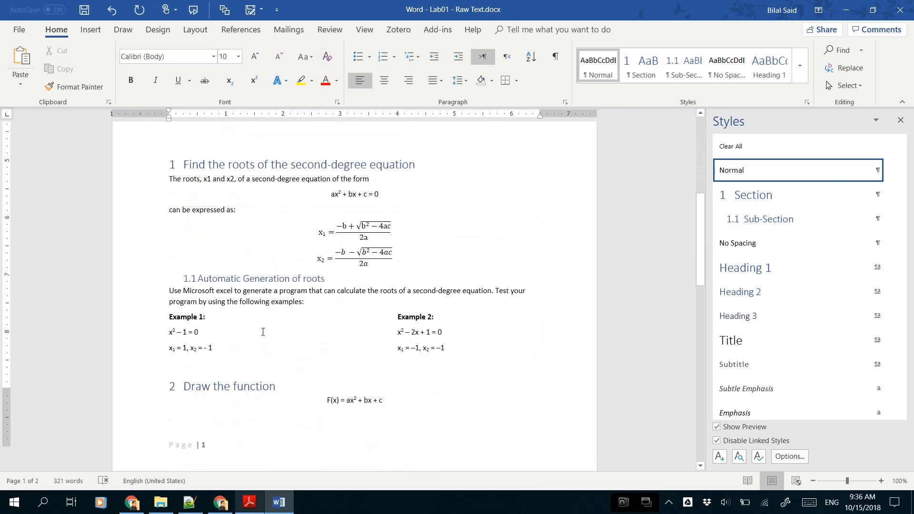
scroll(267, 335, down, 9)
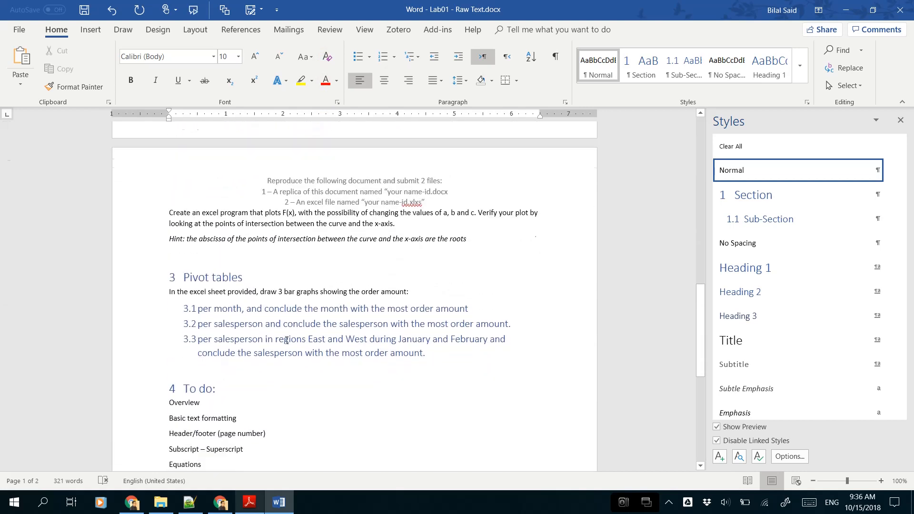
Step: Update the entire table of contents so its entries include the section and sub-section numbers
scroll(287, 341, up, 15)
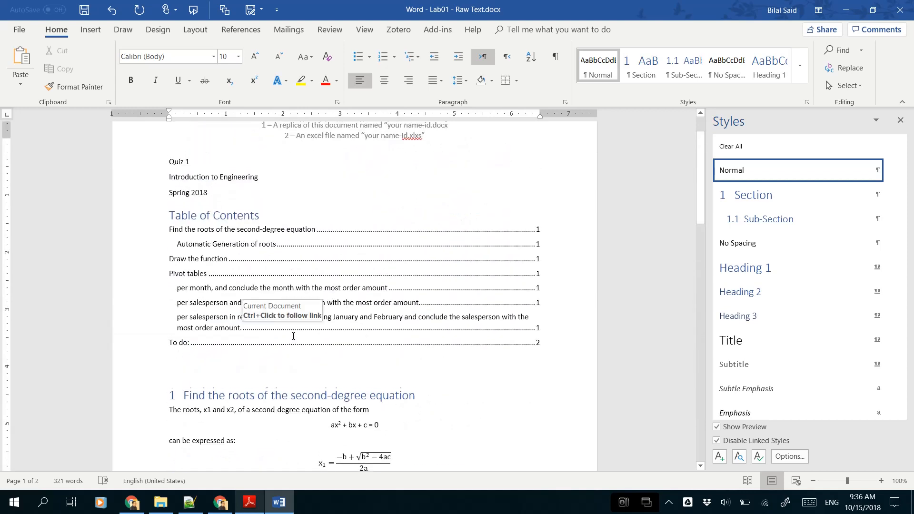
click(255, 243)
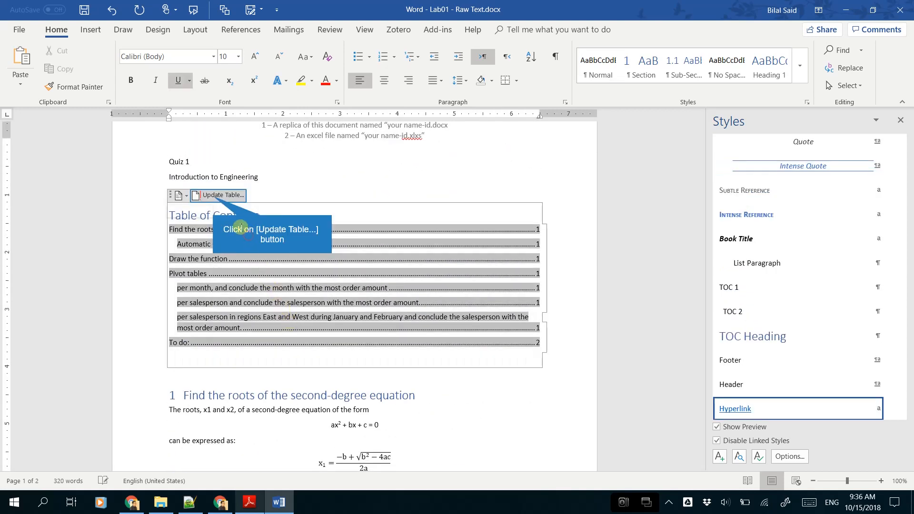
click(213, 195)
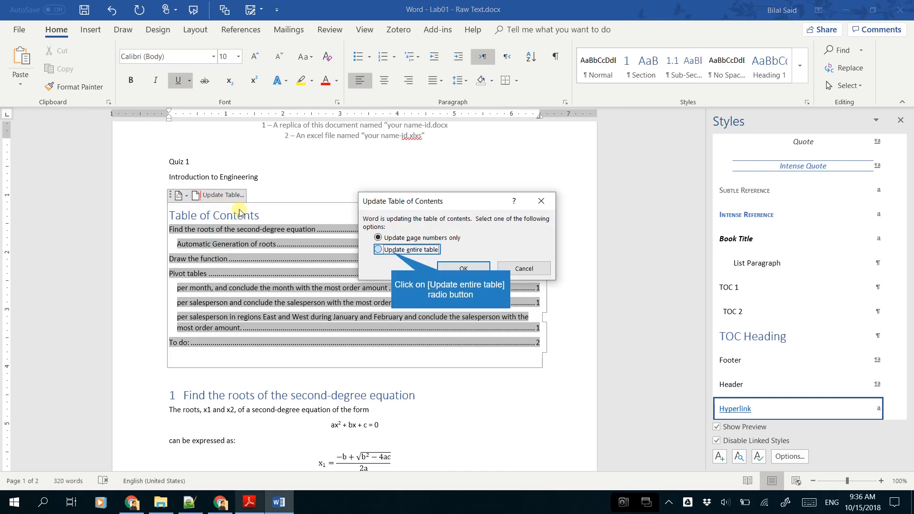
click(391, 251)
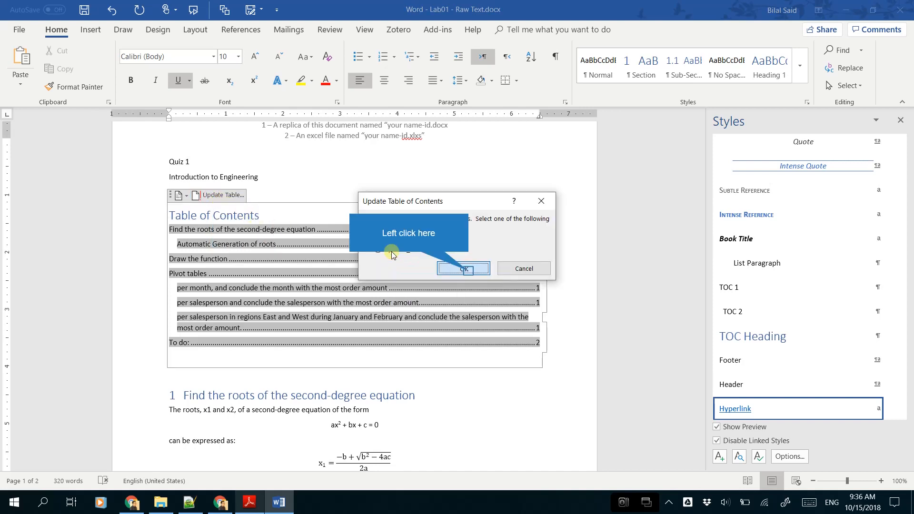
click(463, 269)
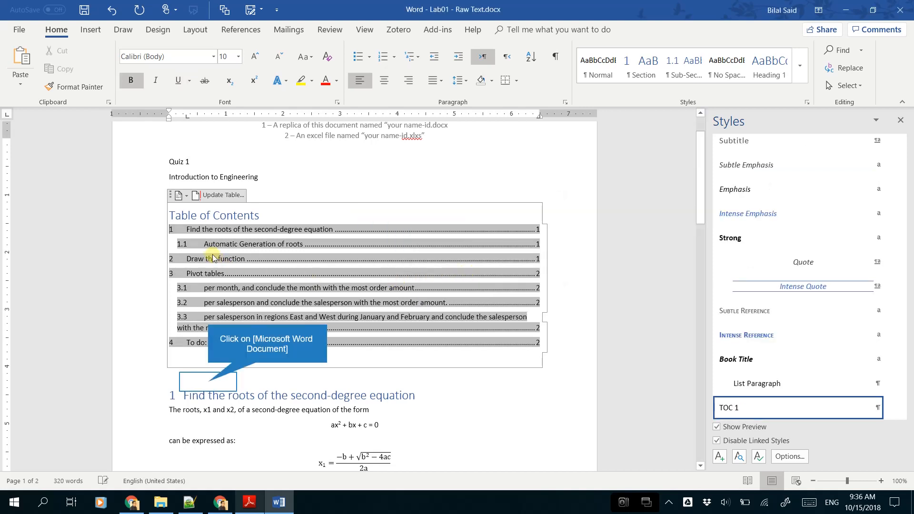
click(209, 381)
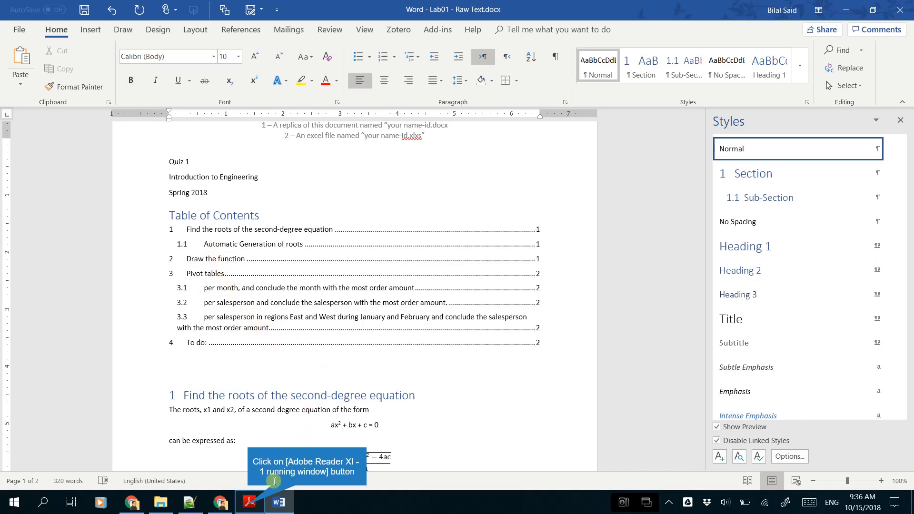
Step: Check the first page of the formatted PDF in Adobe Reader and center the title lines from Quiz 1 to Spring 2018 in Word
click(248, 504)
scroll(673, 318, down, 2)
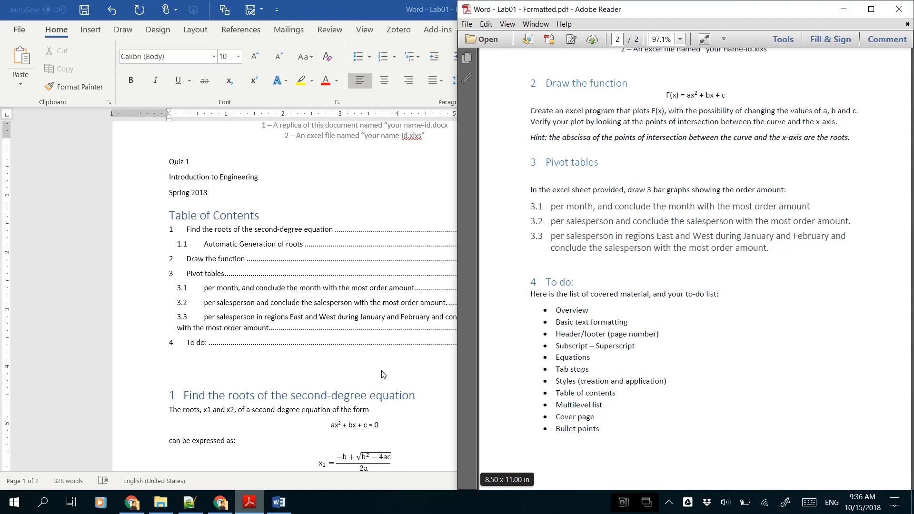
scroll(697, 247, up, 10)
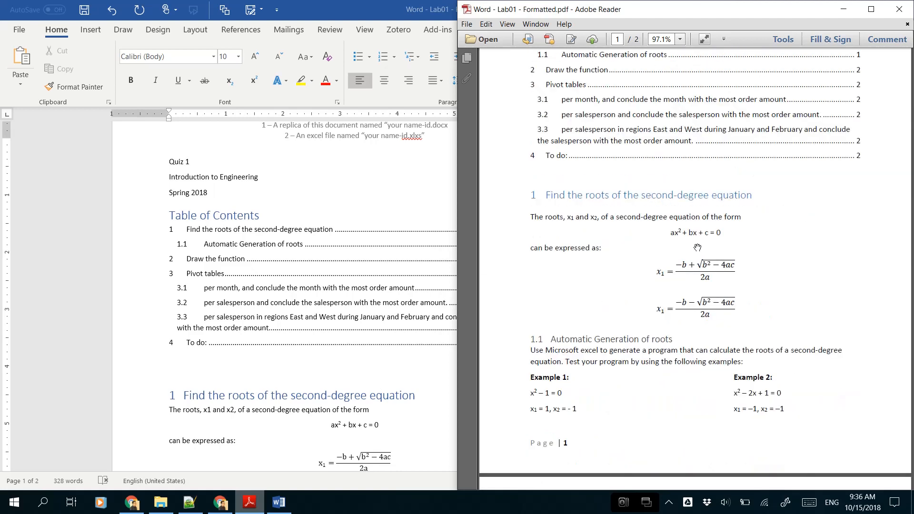
scroll(697, 247, up, 3)
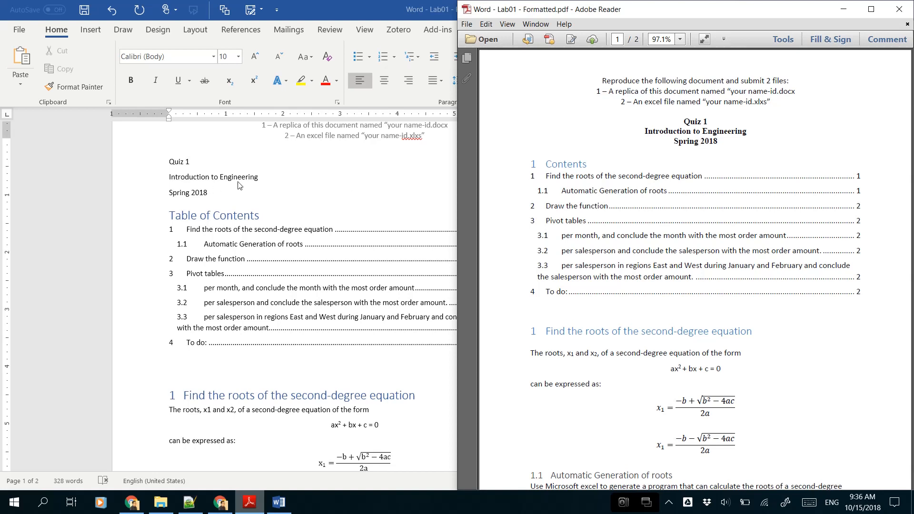
click(234, 190)
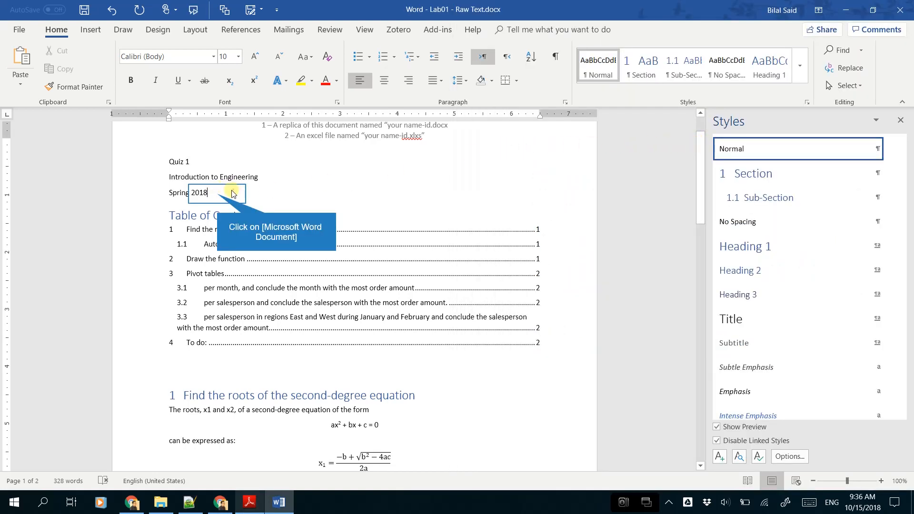
drag(218, 194, 169, 162)
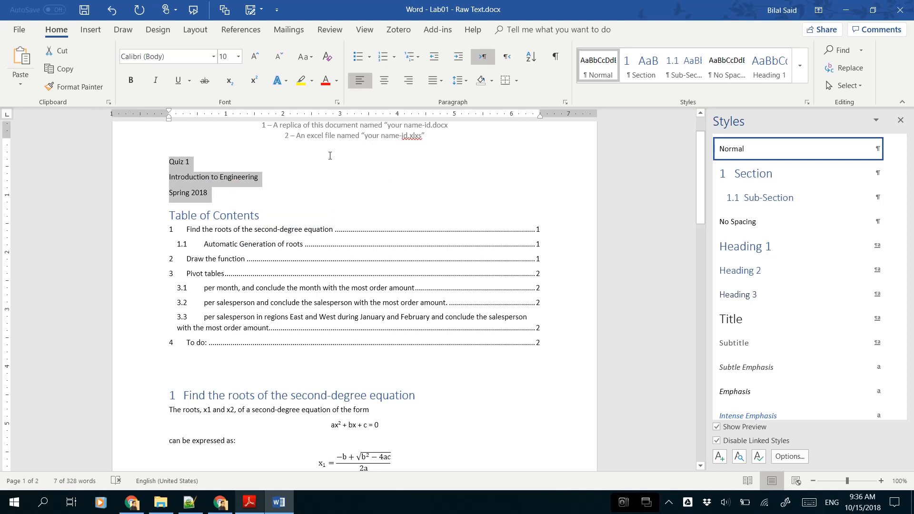
click(384, 79)
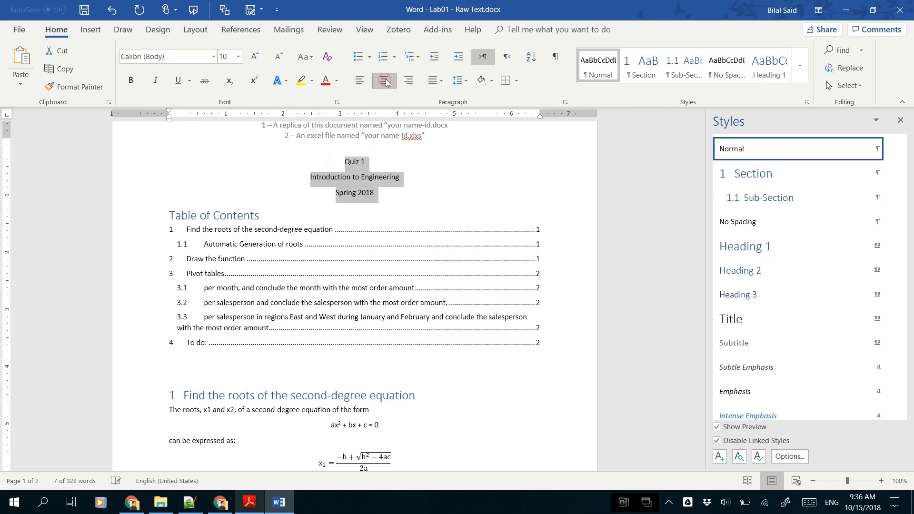
Step: Remove the space after the paragraphs of the three title lines and make them bold
click(460, 82)
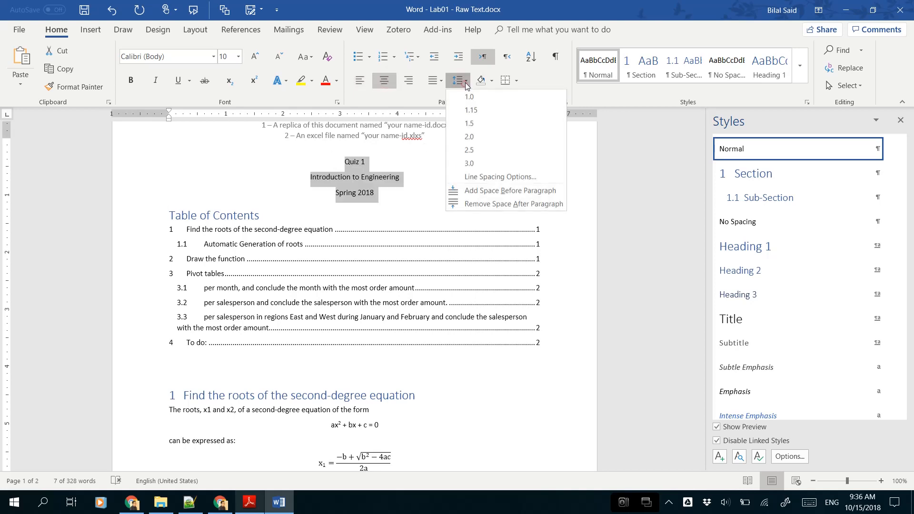
click(490, 210)
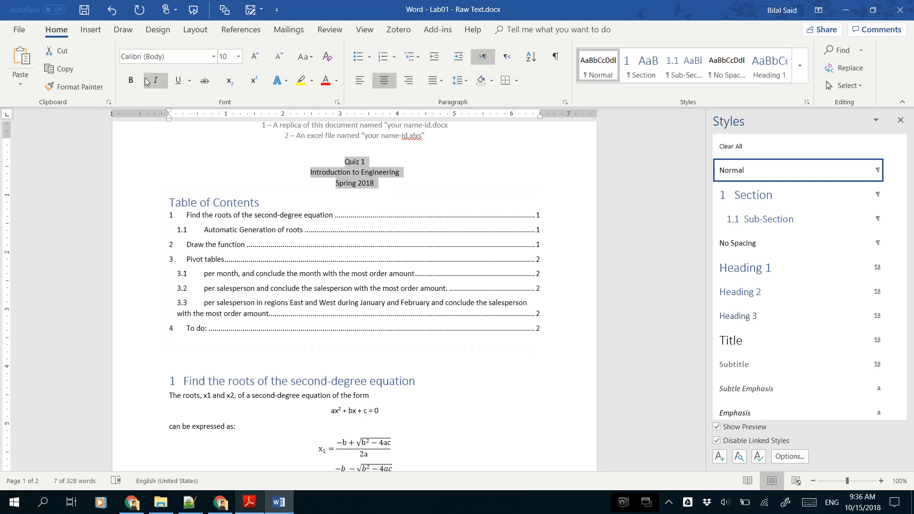
click(131, 80)
click(305, 376)
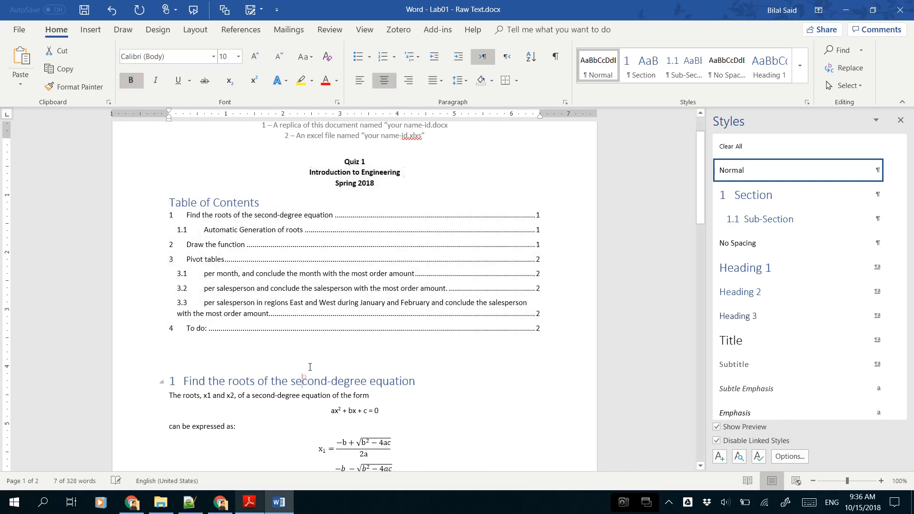
Step: Review the document's sections from the first heading through the to-do list at the end of page 2
scroll(428, 268, down, 4)
scroll(428, 269, down, 10)
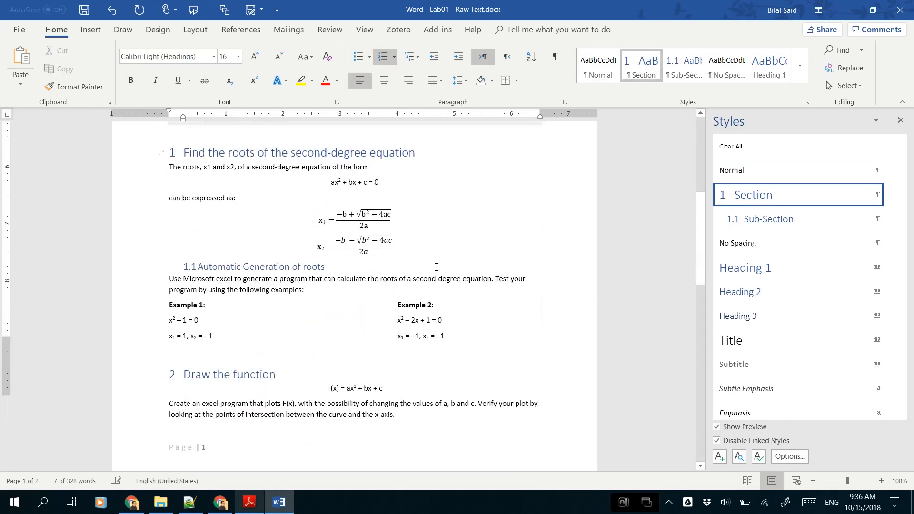
scroll(427, 265, down, 4)
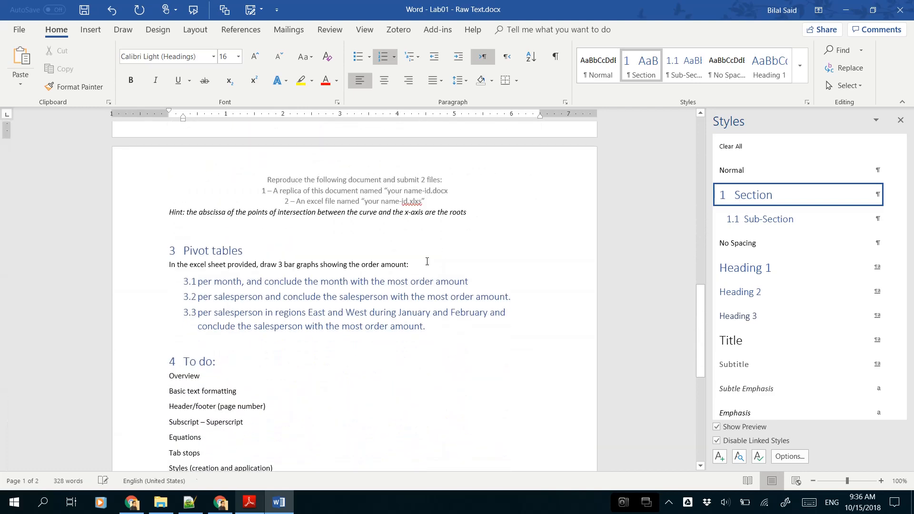
scroll(428, 259, down, 11)
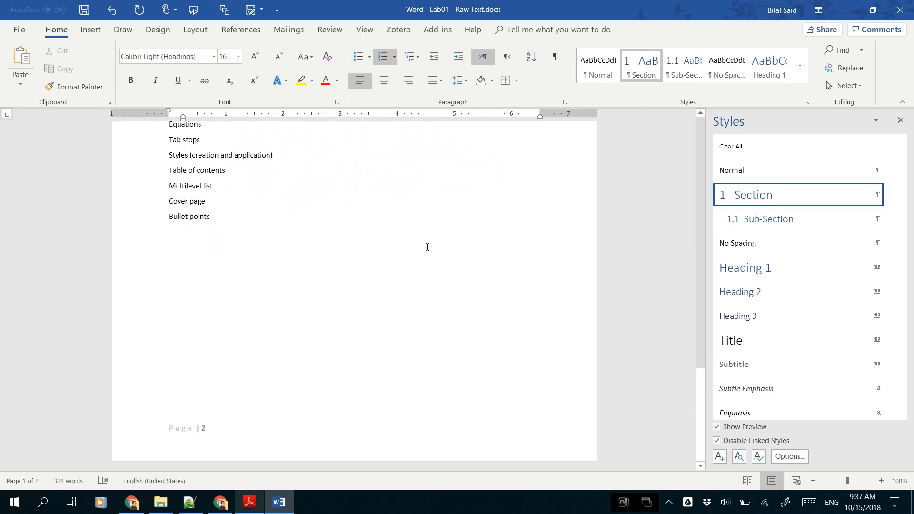
scroll(428, 256, up, 12)
scroll(428, 253, up, 6)
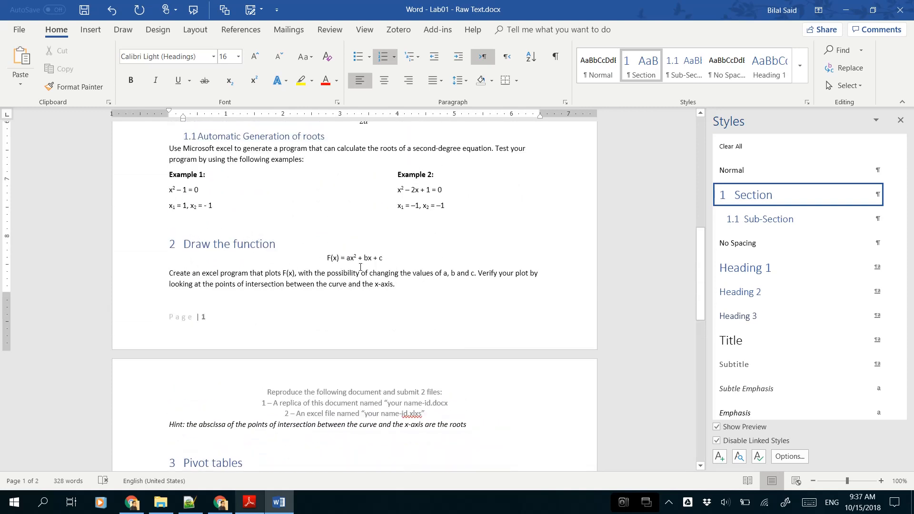
scroll(360, 267, up, 4)
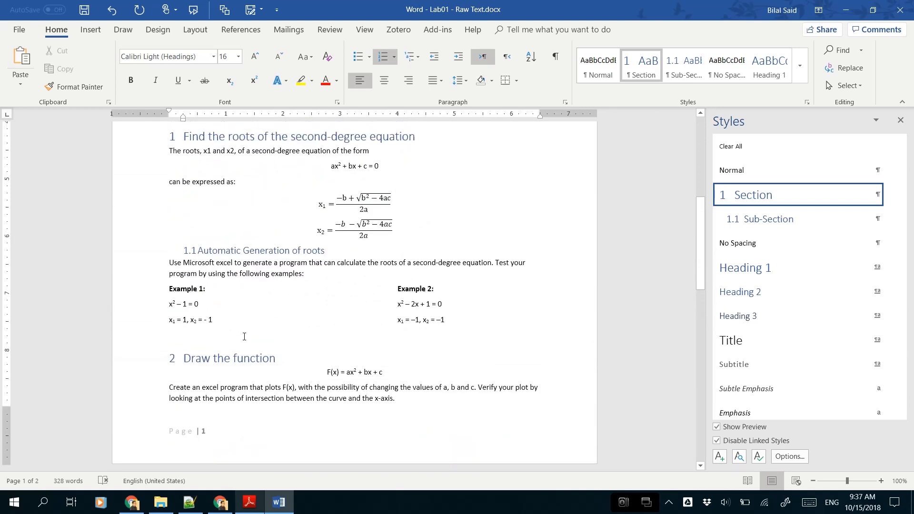
Step: Compare the root equations with the formatted PDF and insert an empty paragraph after both the x1 and x2 equations
click(249, 502)
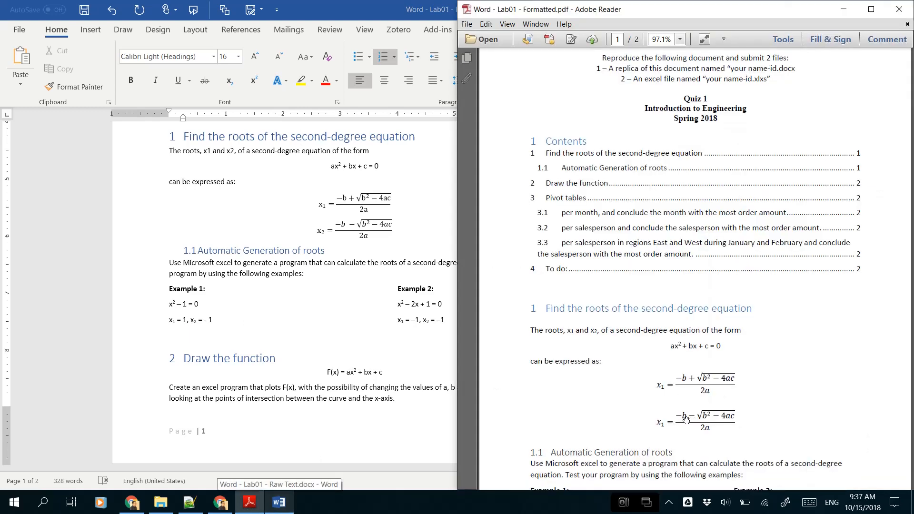
key(alt+Tab)
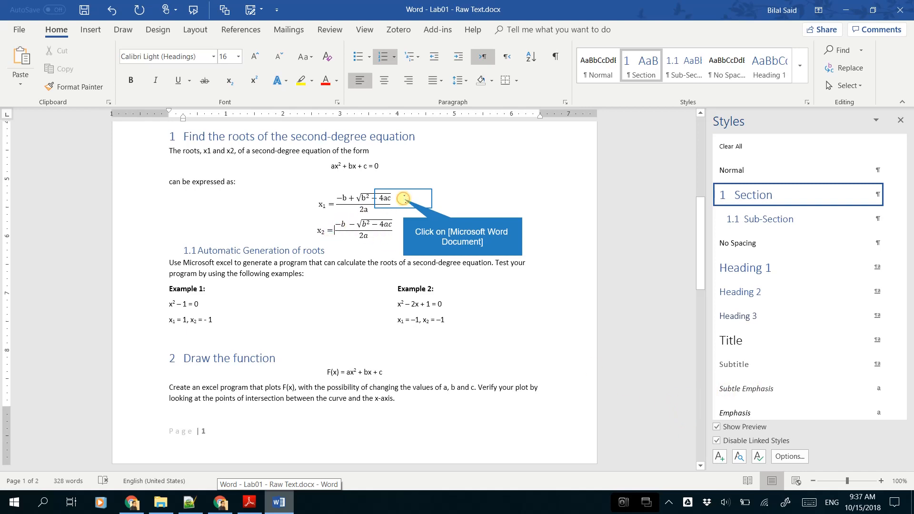
click(404, 198)
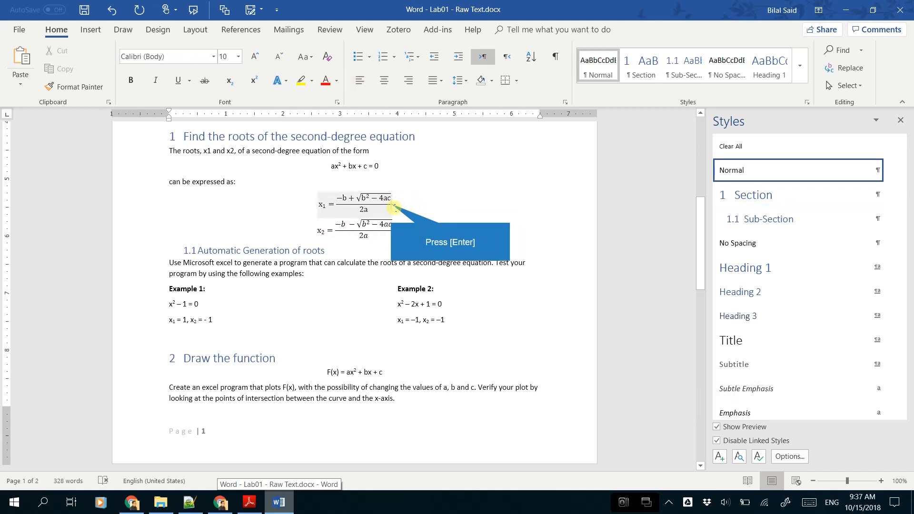
key(Return)
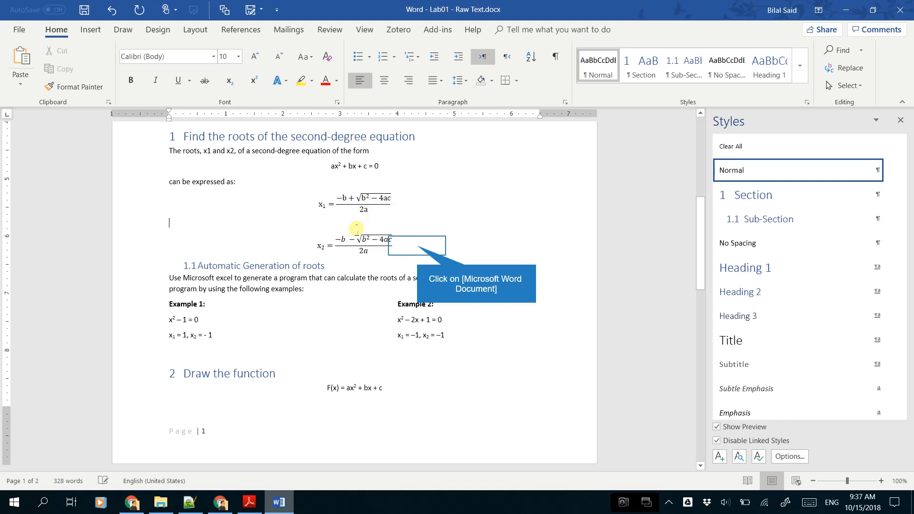
click(418, 245)
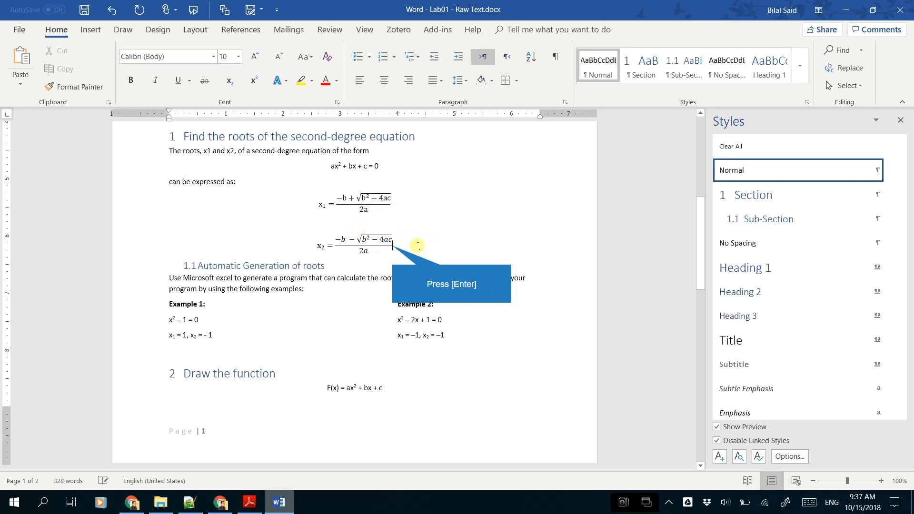
key(Return)
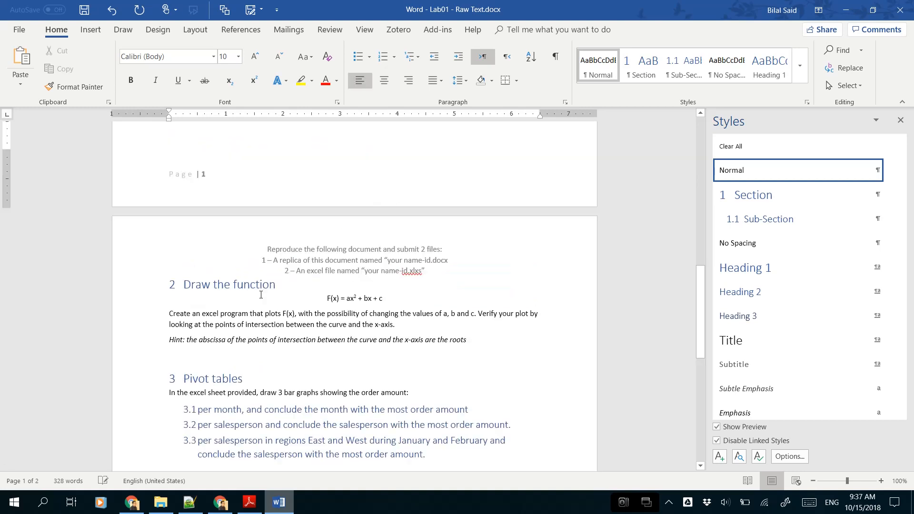
Step: Examine the layout of the whole Word document, from the page 1 header to the to-do list
scroll(242, 294, up, 10)
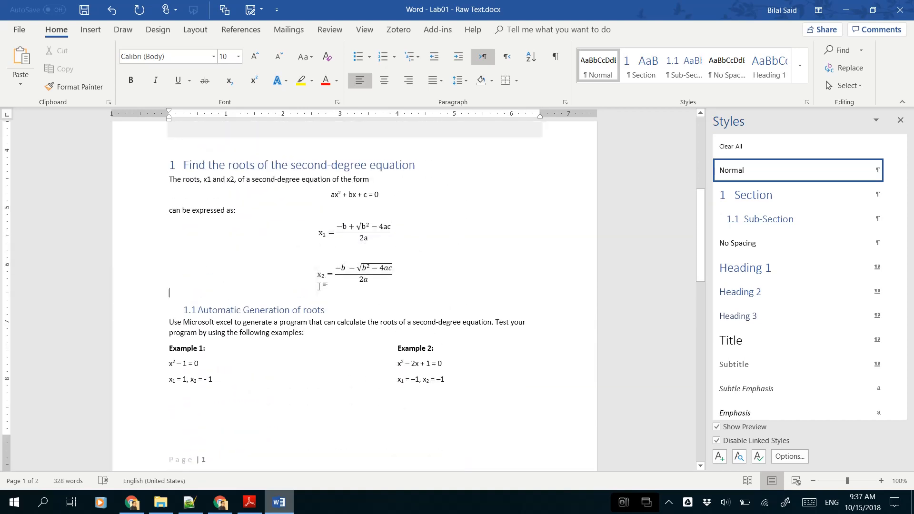
scroll(319, 286, up, 9)
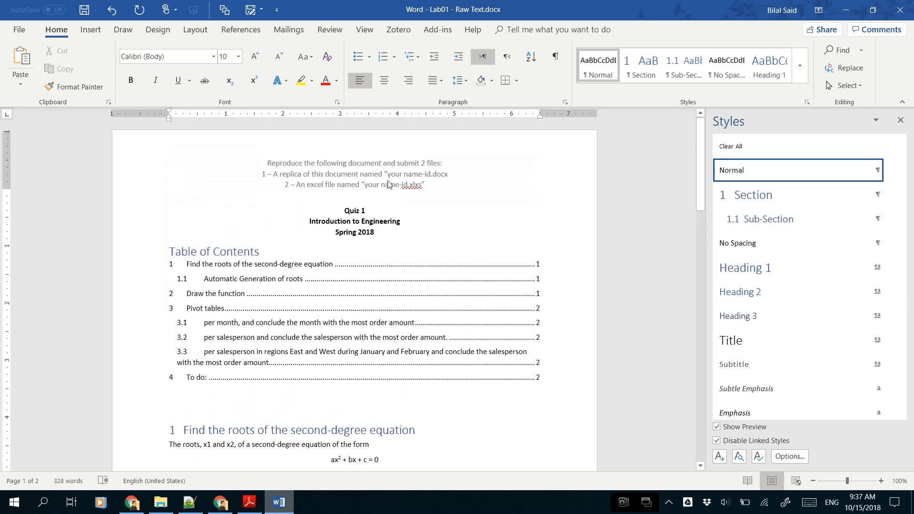
scroll(389, 244, down, 3)
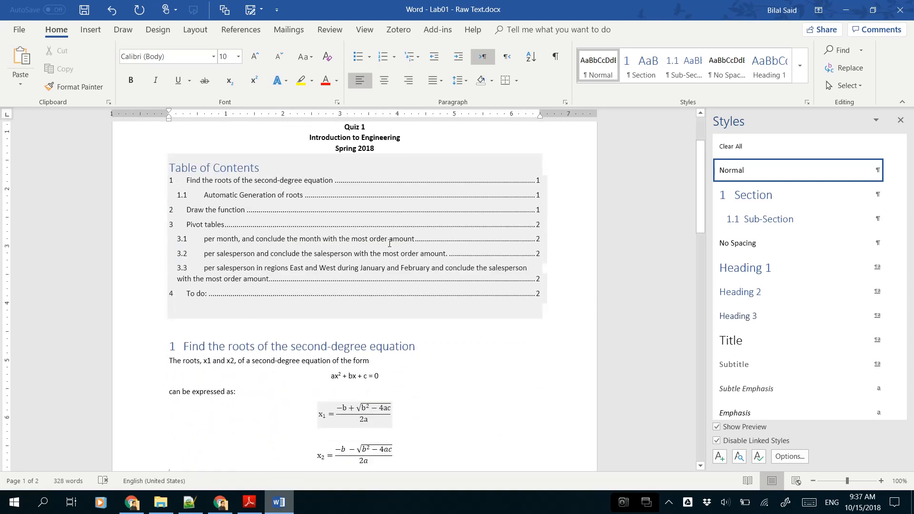
scroll(389, 244, down, 14)
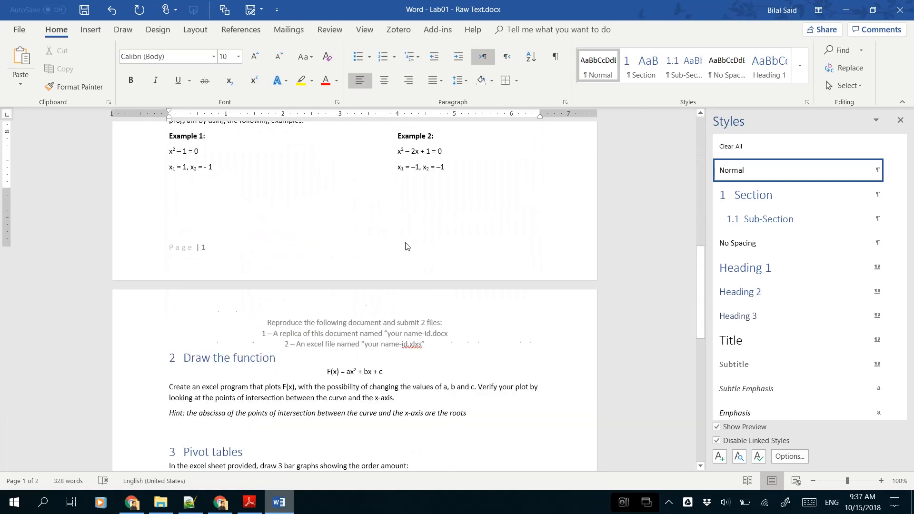
scroll(409, 248, down, 12)
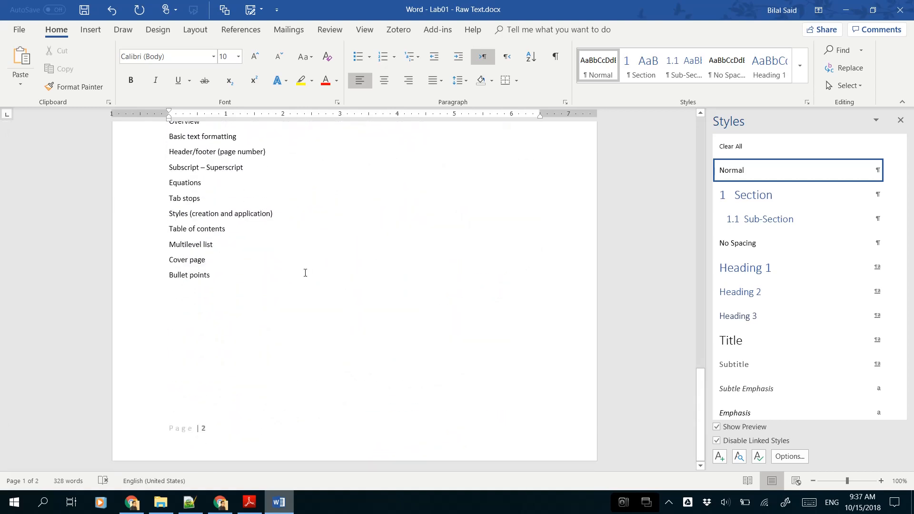
scroll(312, 269, up, 1)
Step: Compare the to-do section with the formatted PDF and turn the items from Overview to Bullet points into a bulleted list in Word
click(249, 502)
scroll(730, 326, down, 5)
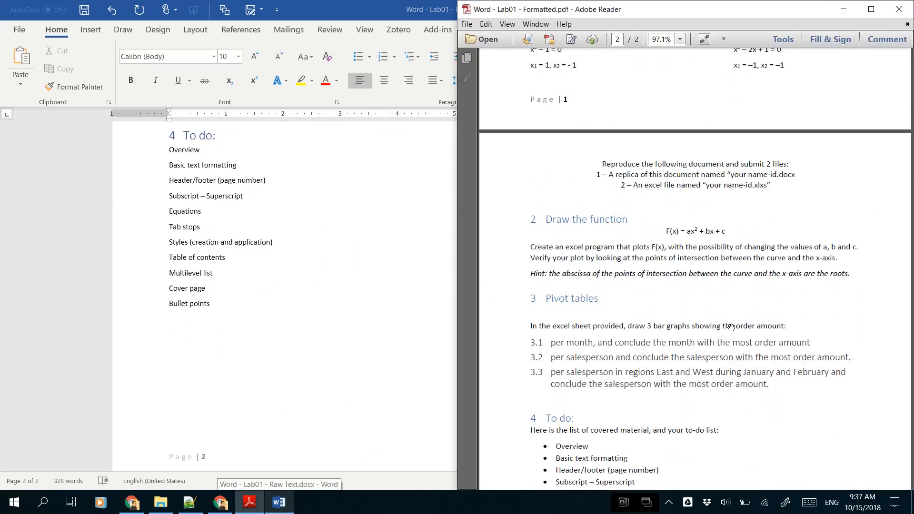
scroll(730, 326, down, 3)
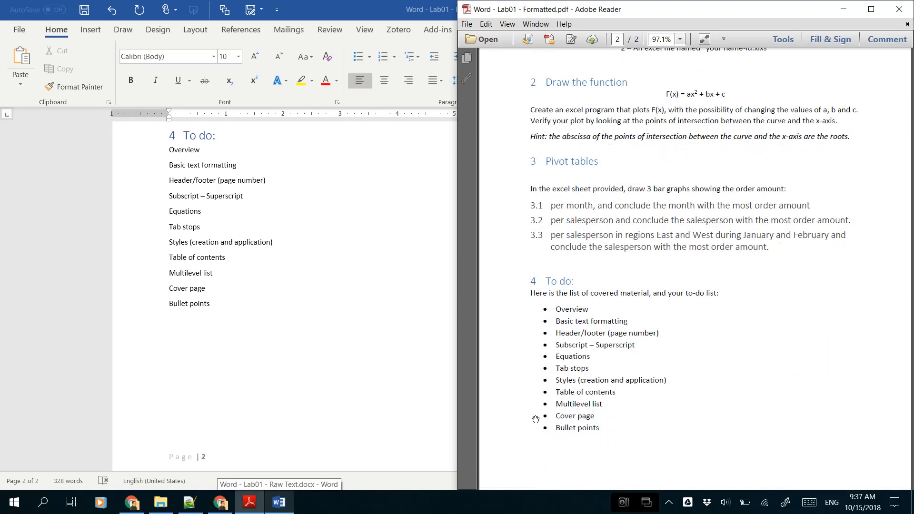
click(219, 300)
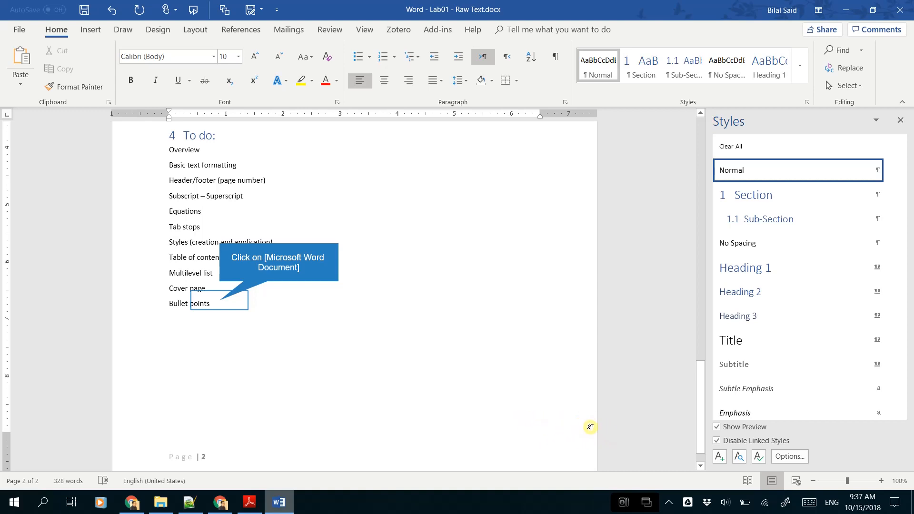
click(245, 304)
drag(219, 300, 170, 162)
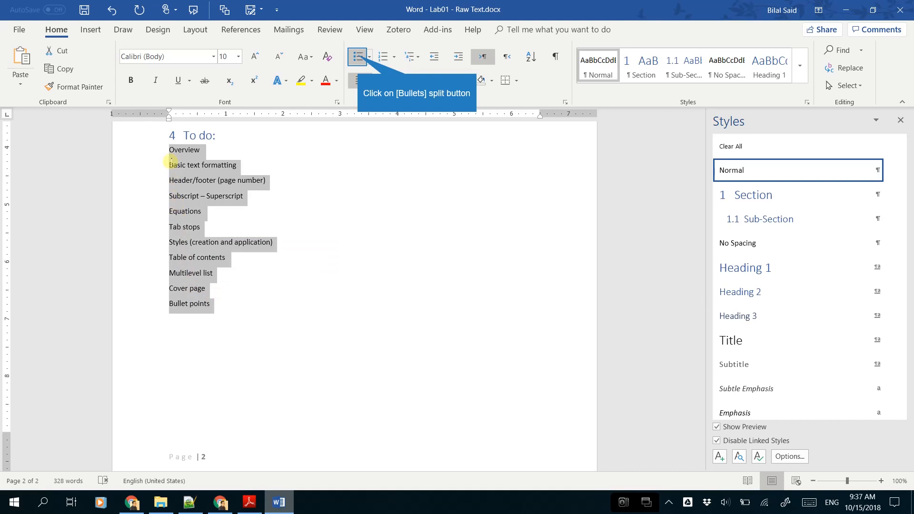
click(358, 57)
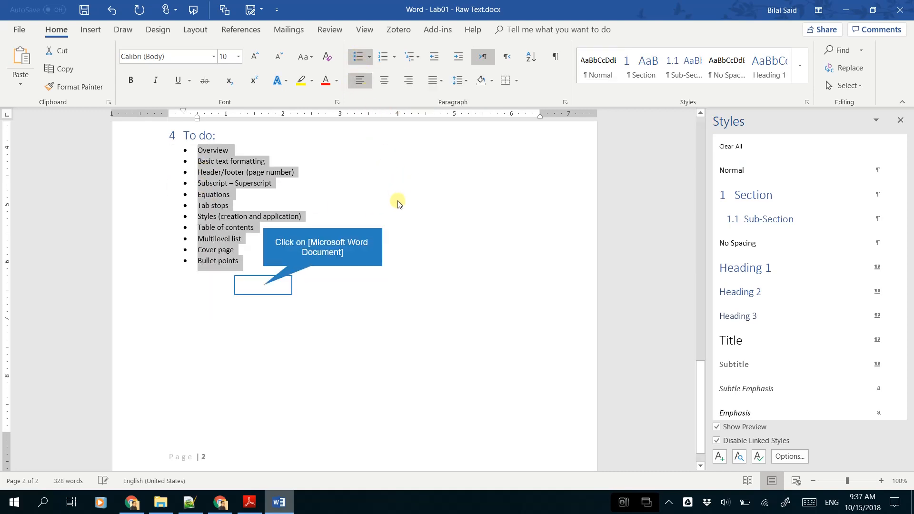
click(263, 284)
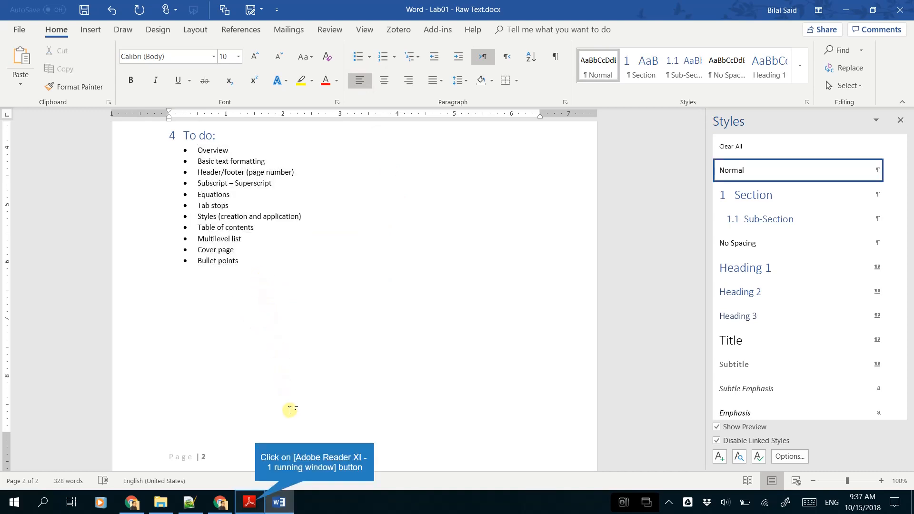
Step: Switch to the PDF in Adobe Reader and use the Select Tool to copy "Here is the list of covered material, and your to-do list:"
click(250, 502)
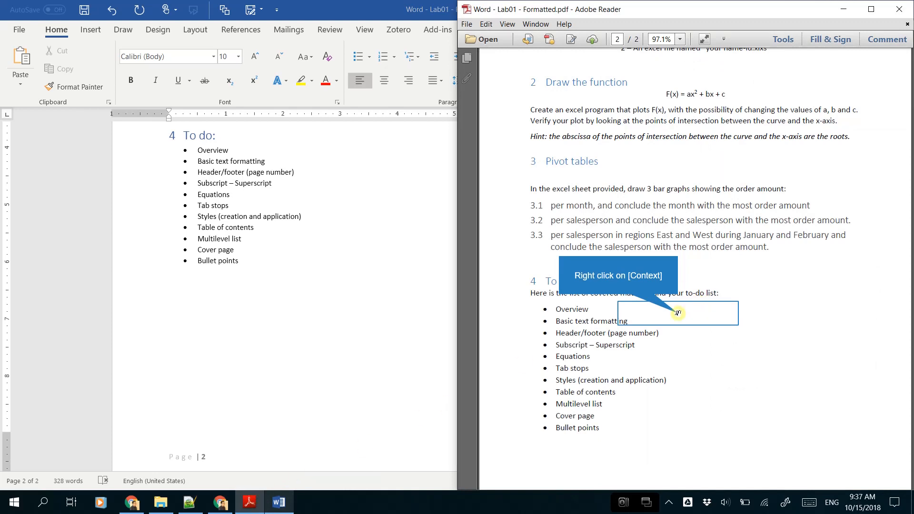
right_click(677, 313)
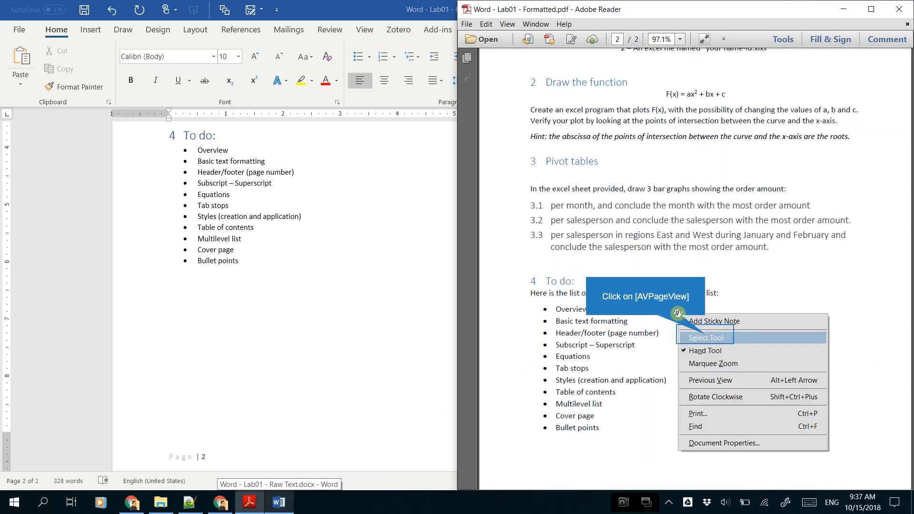
click(706, 338)
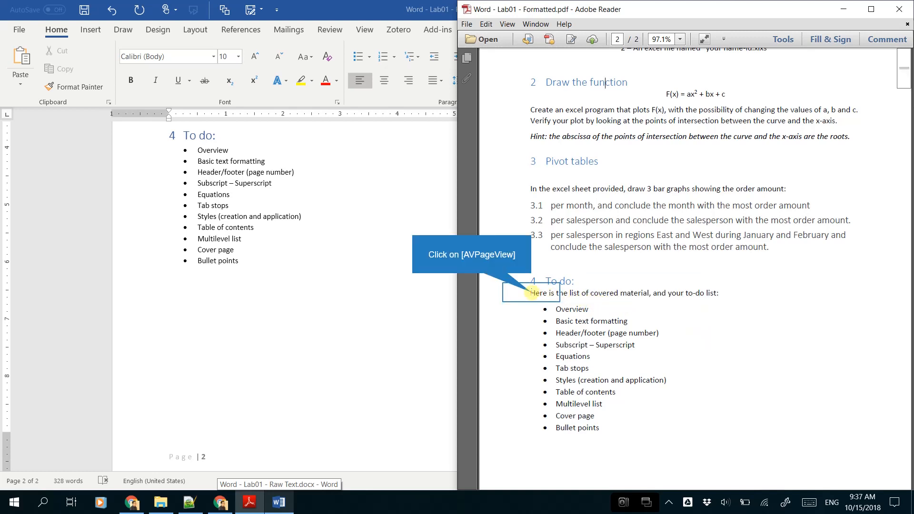
drag(531, 292, 723, 294)
key(ctrl+c)
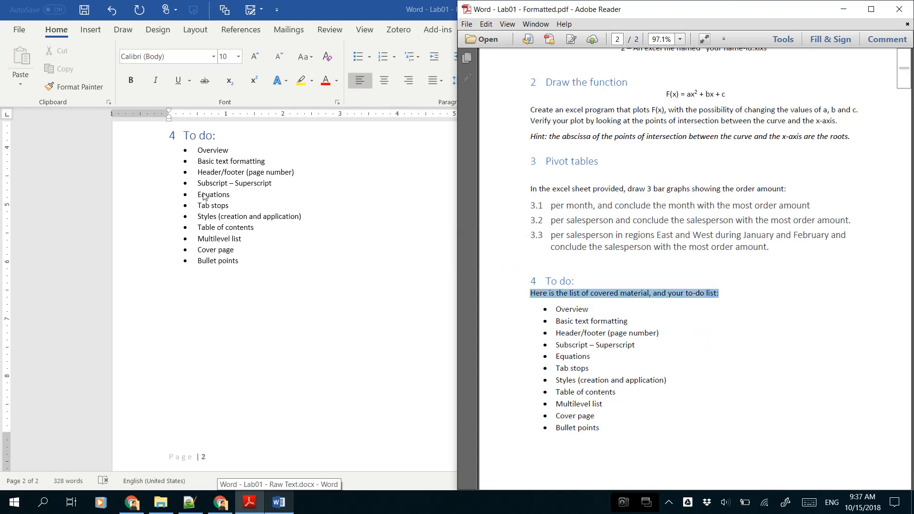
Step: Back in Word, remove the colon from the "To do" heading and paste the copied sentence as a new paragraph beneath it
click(237, 140)
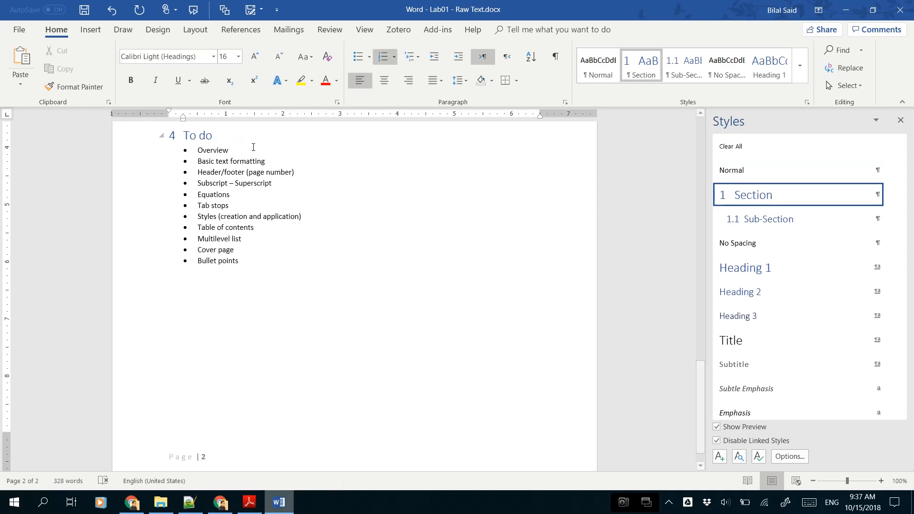
key(BackSpace)
key(Return)
key(ctrl+v)
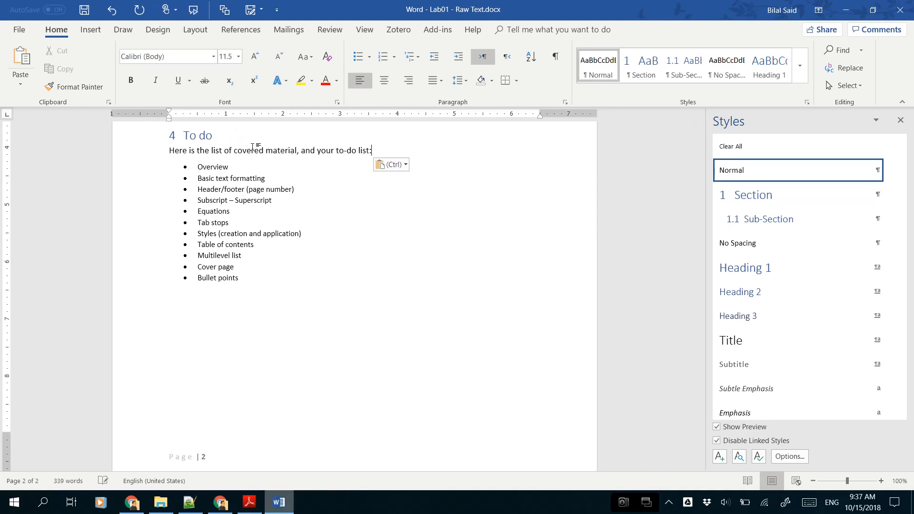
scroll(318, 204, up, 4)
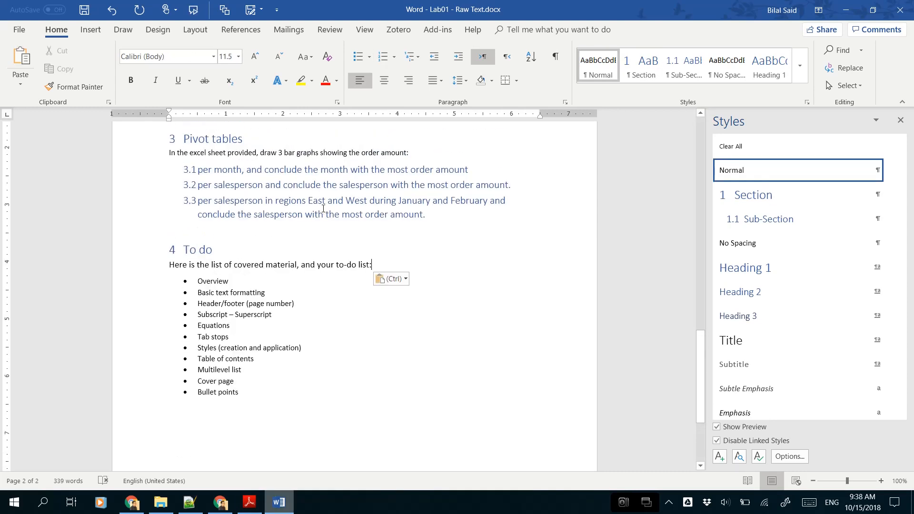
click(668, 502)
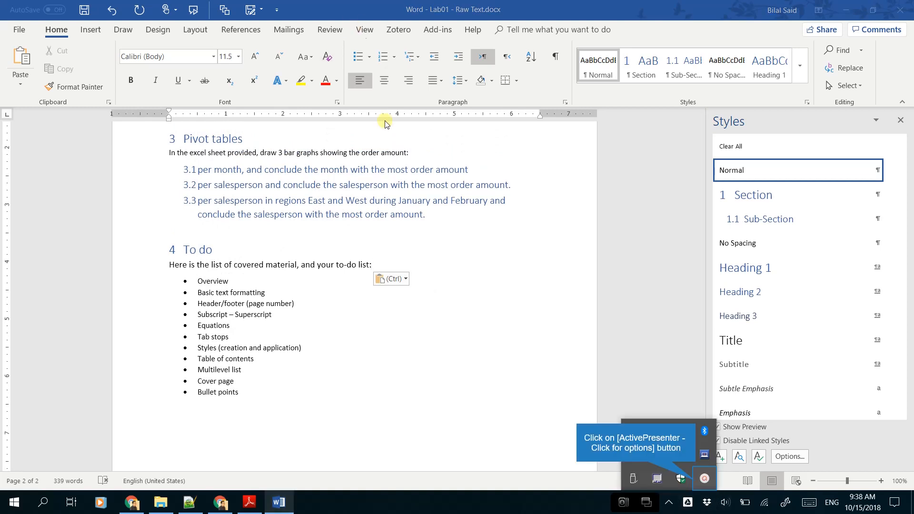